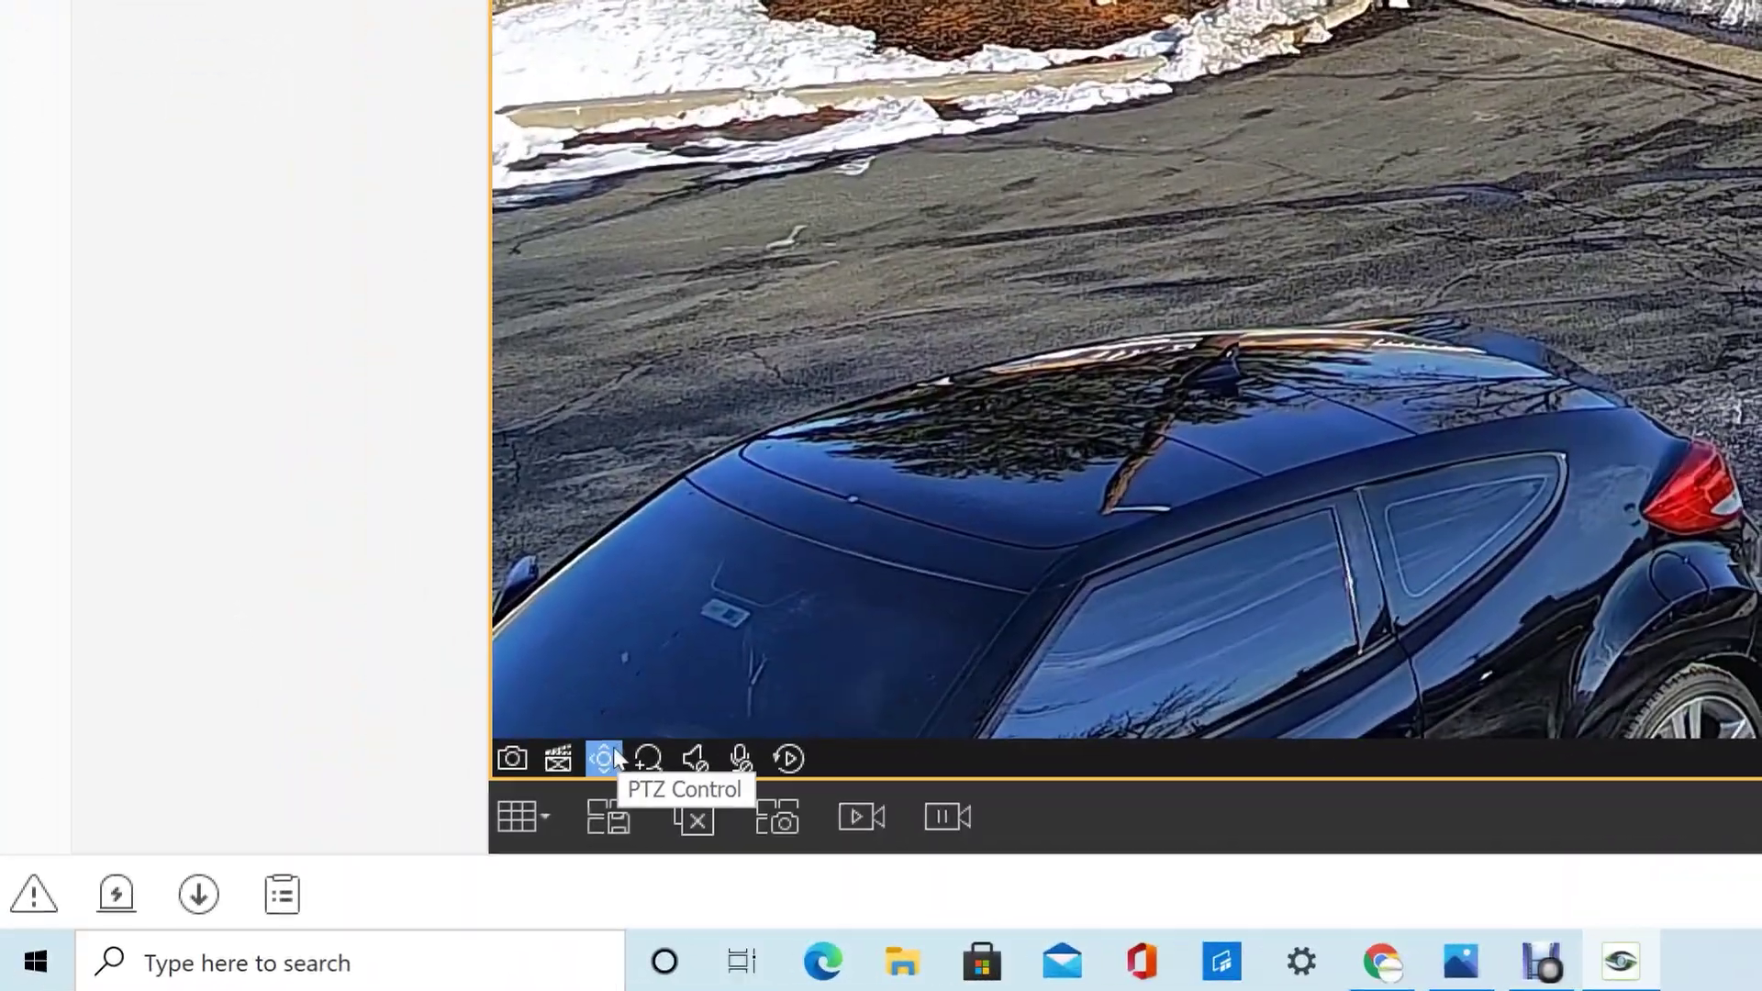
Open Camera 02's PTZ controls, tilt the camera up and pan it right
left_click(304, 873)
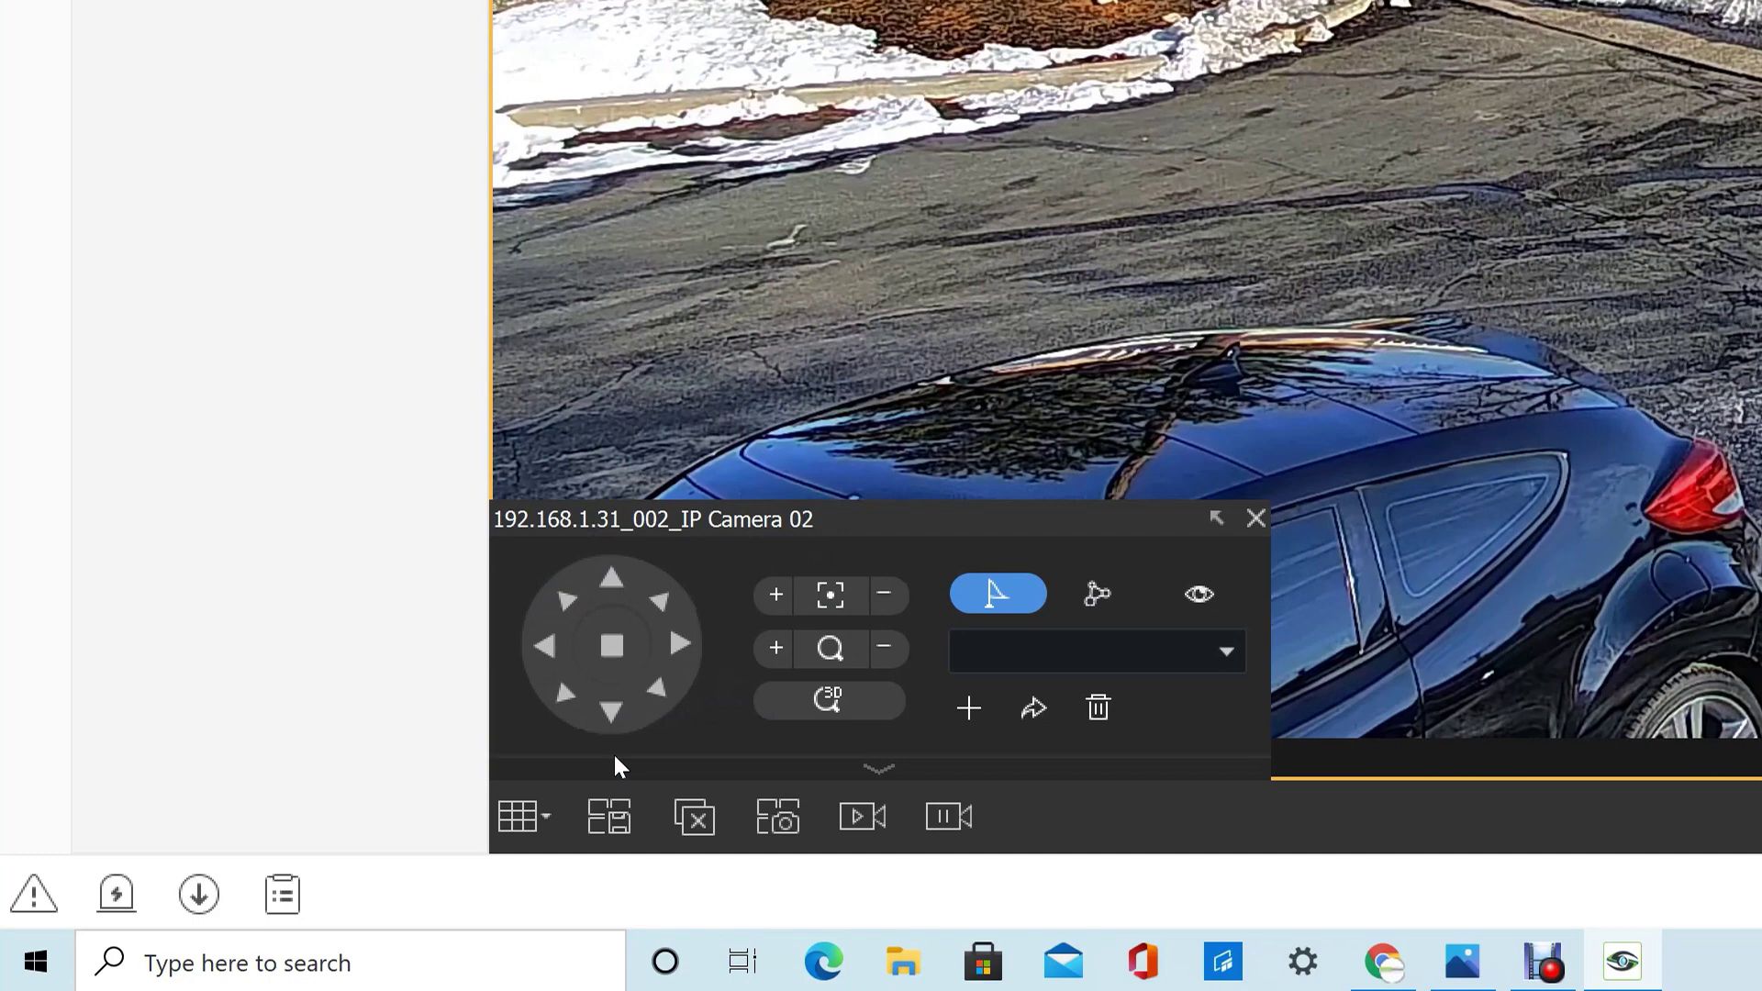
left_click(623, 594)
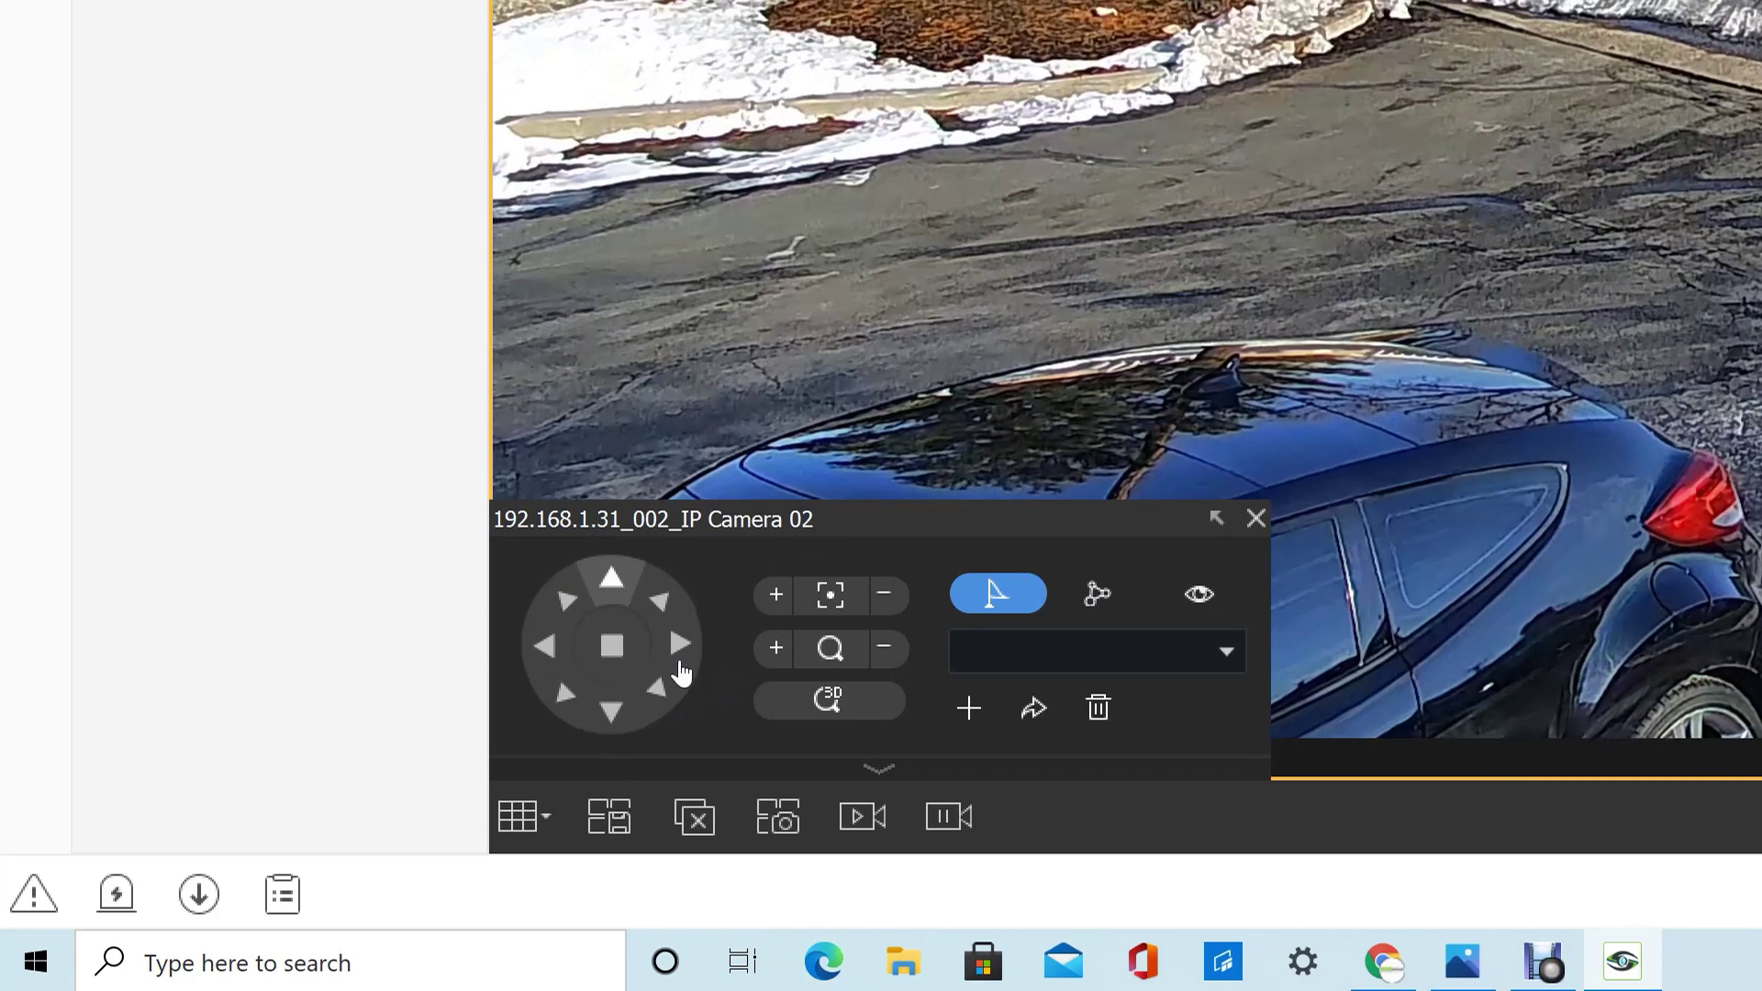
left_click(608, 589)
left_click(609, 590)
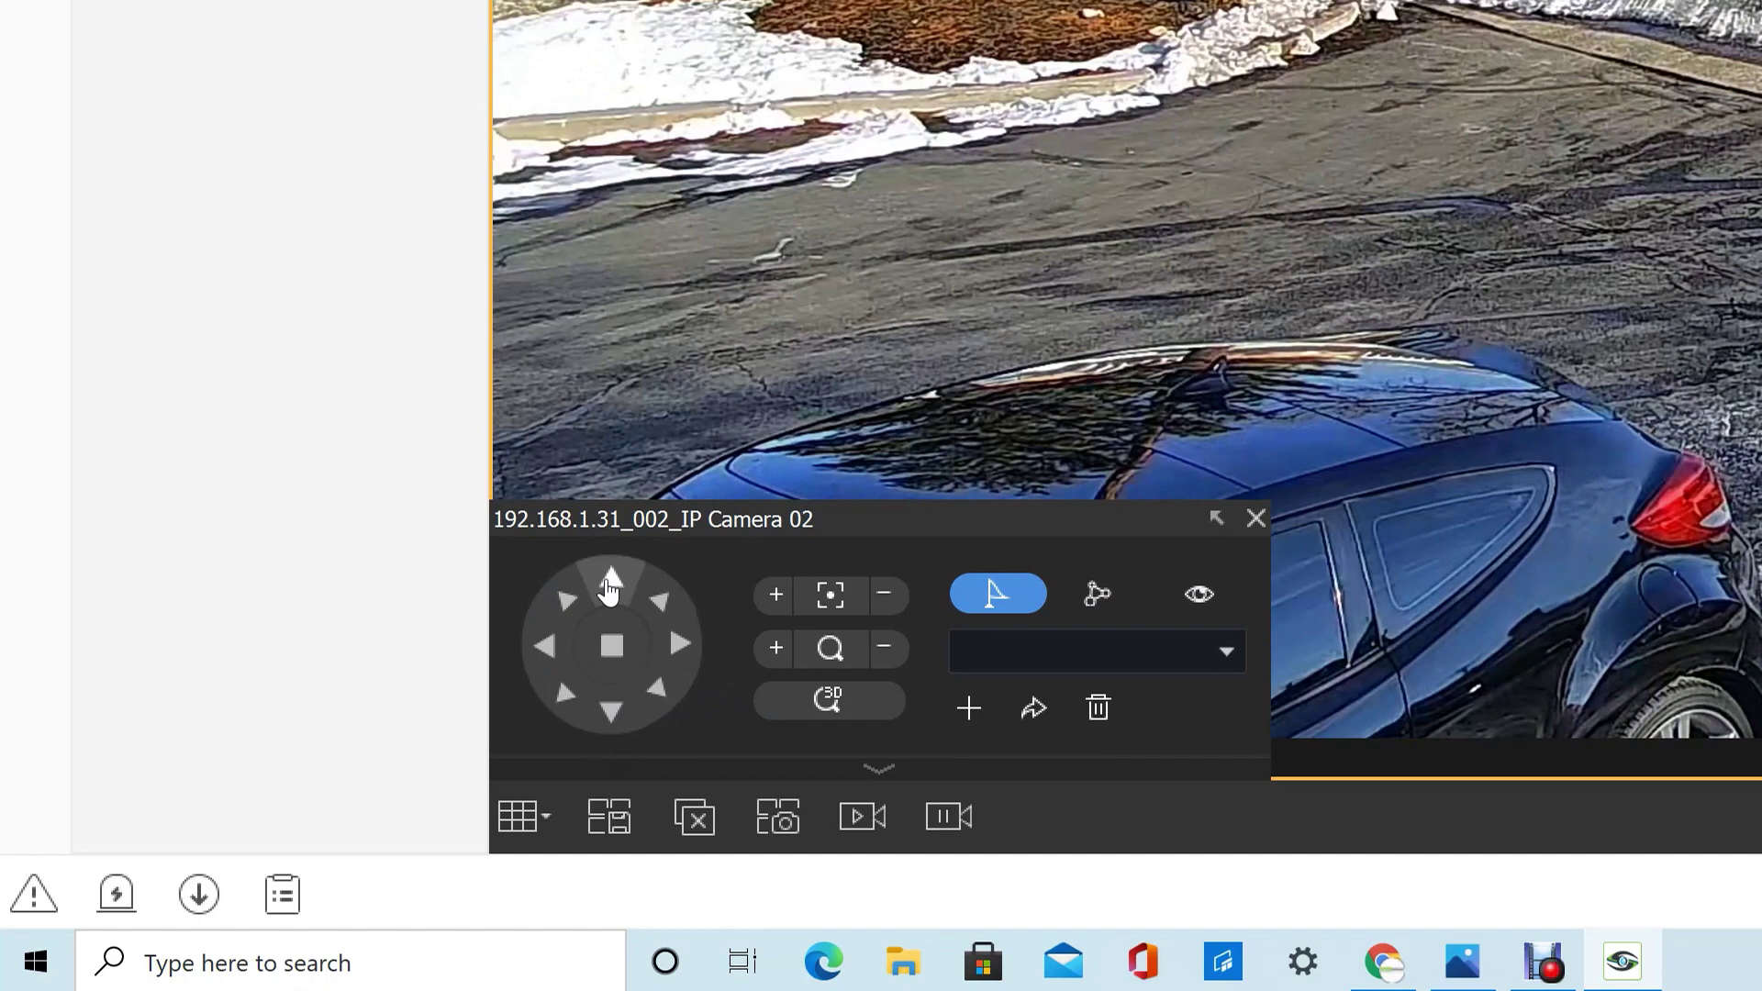
left_click(676, 645)
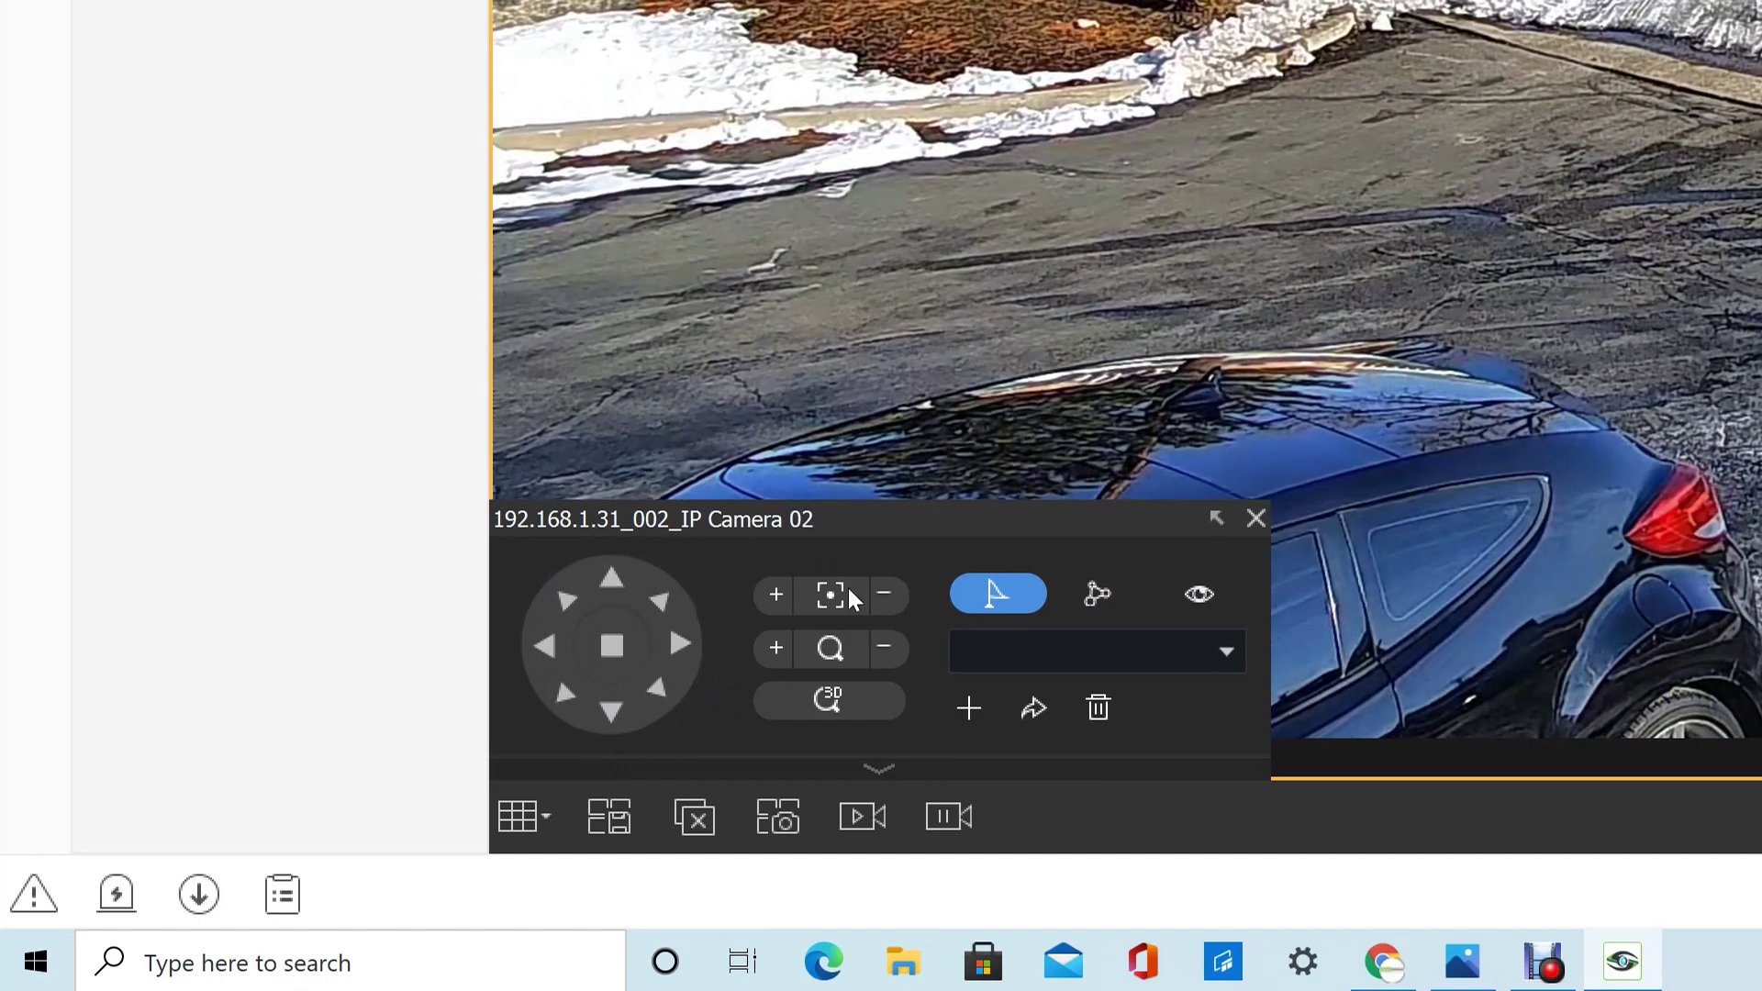
Adjust focus and zoom, then turn on 3D positioning for area zoom
left_click(883, 598)
left_click(882, 648)
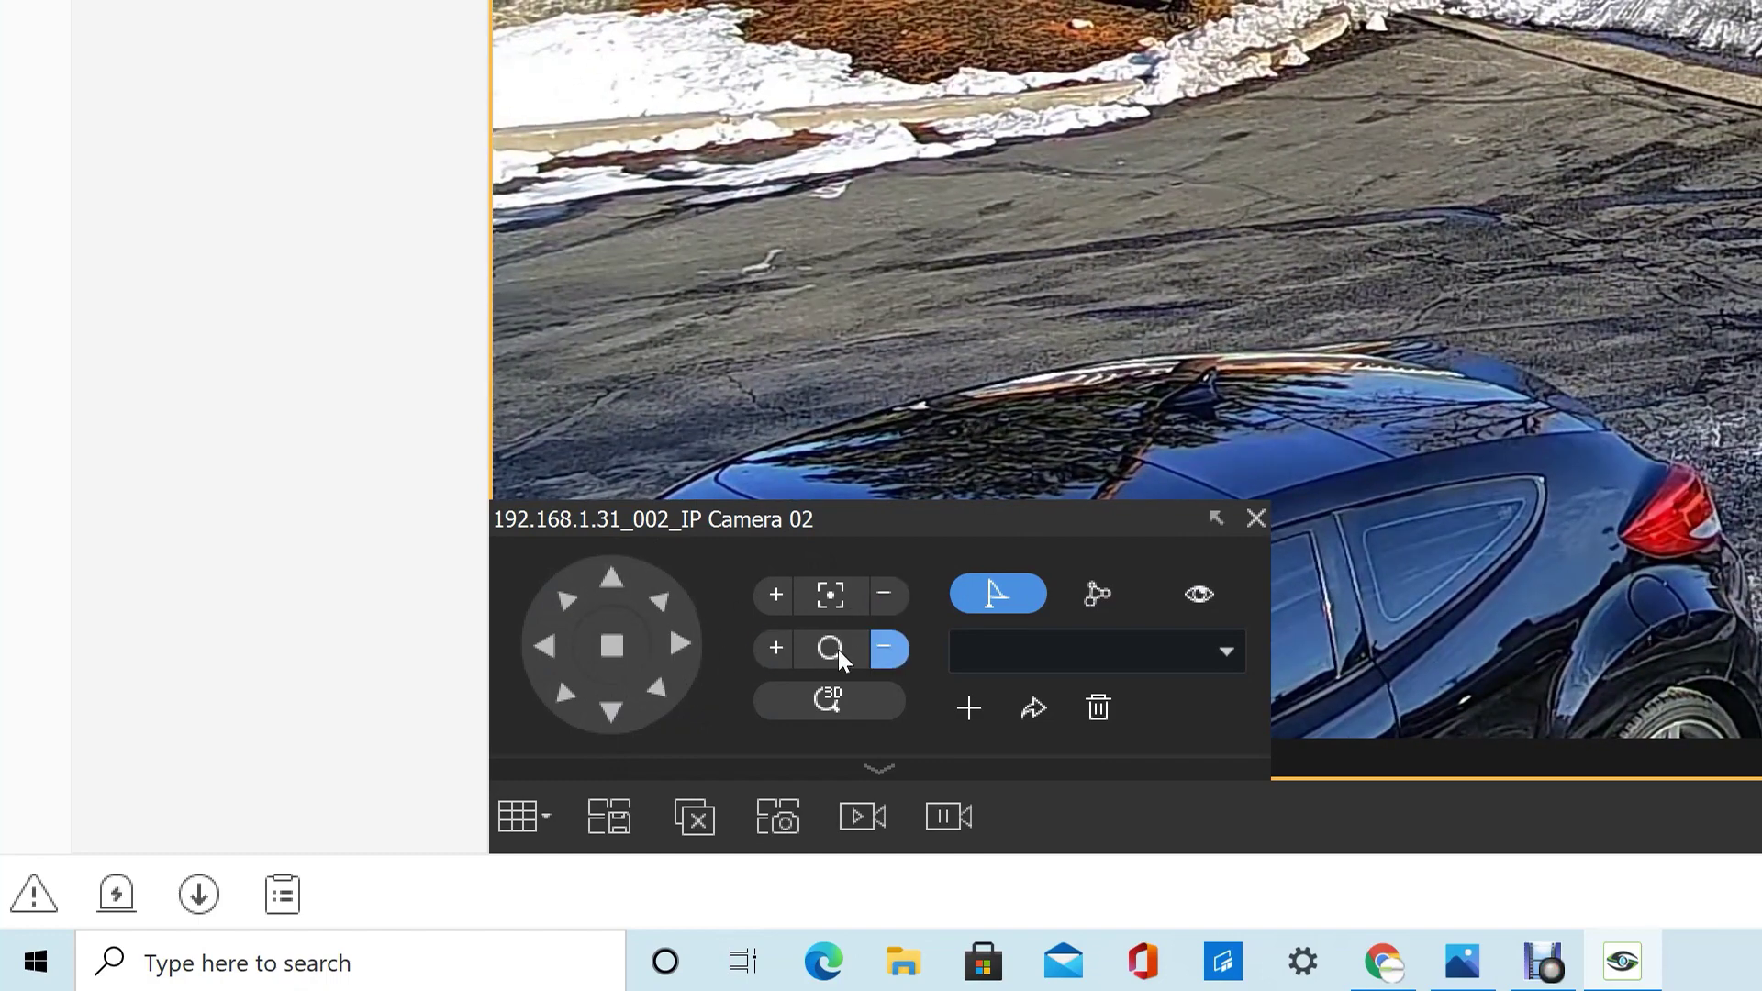
left_click(776, 594)
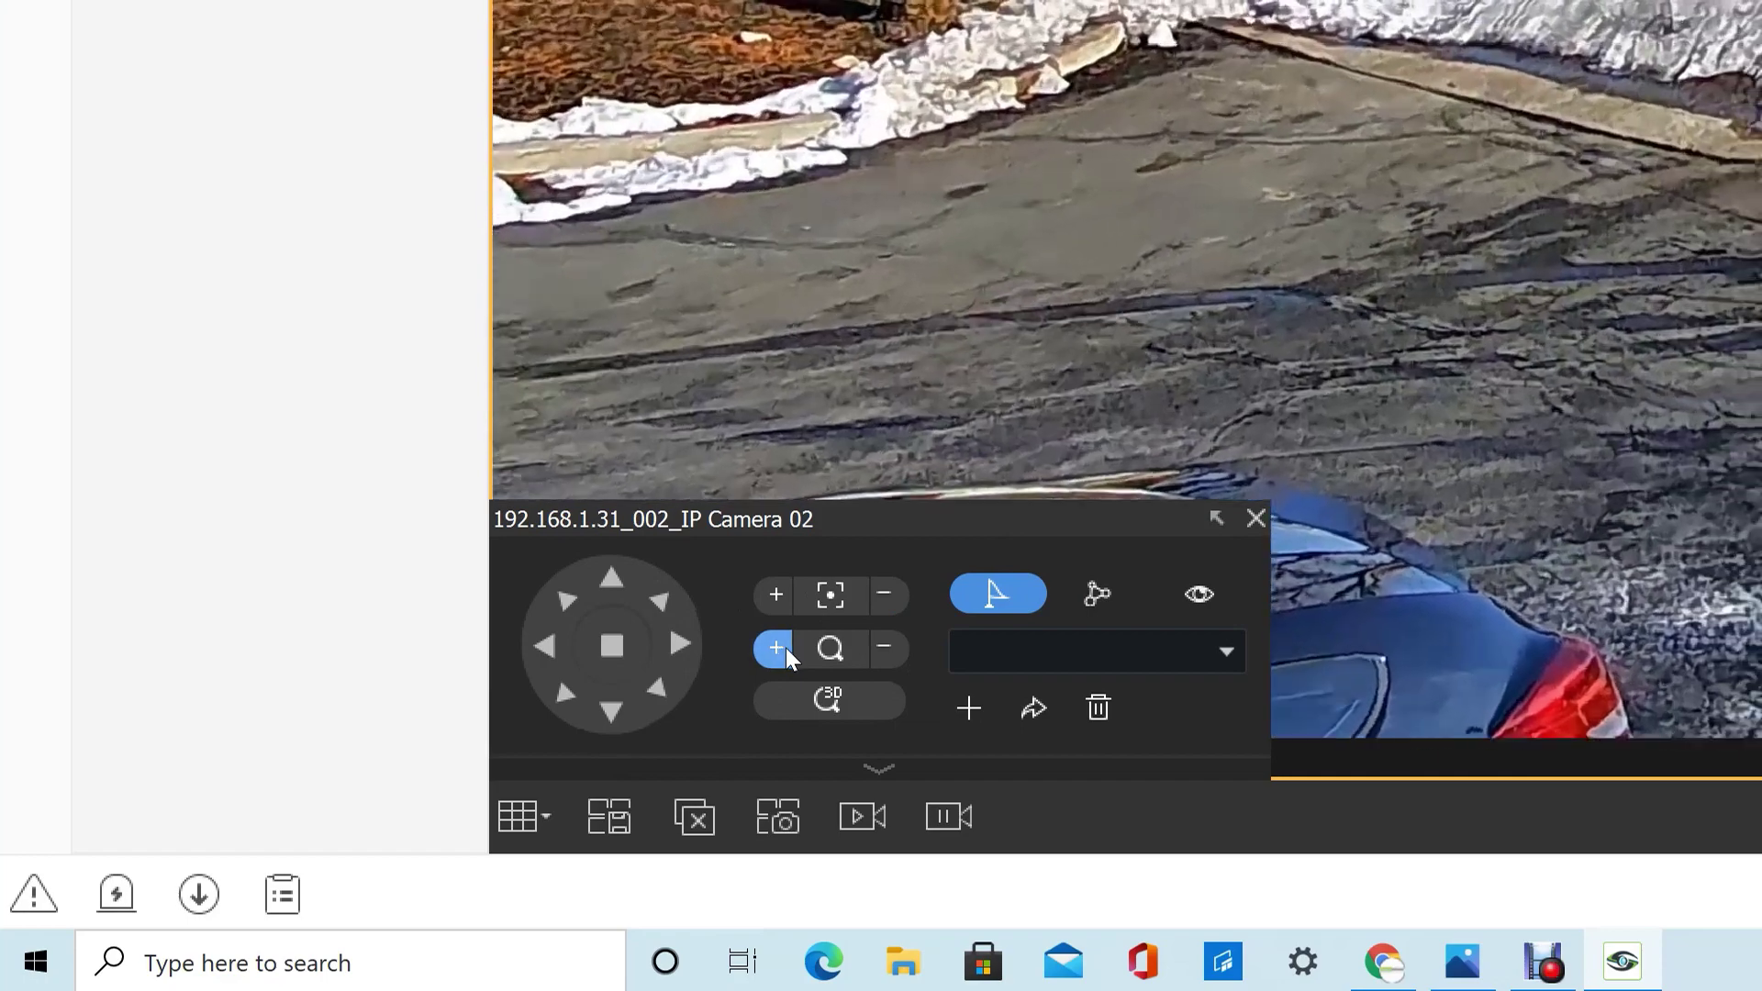
left_click(883, 649)
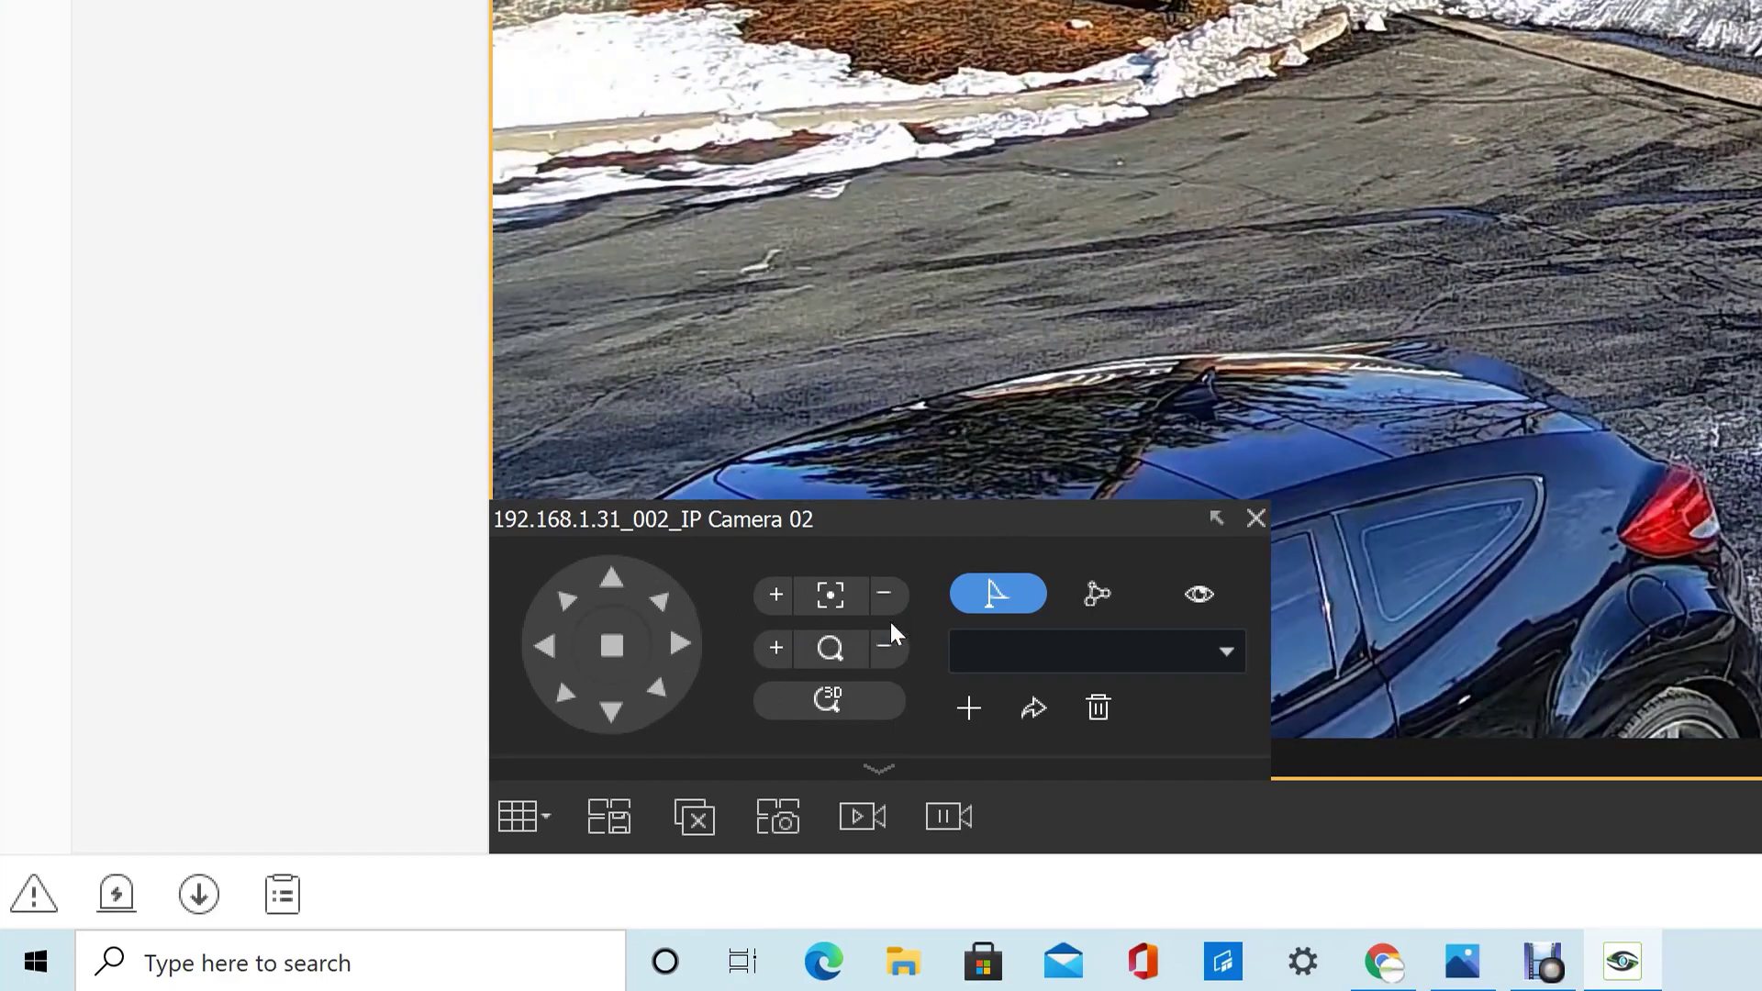
left_click(852, 708)
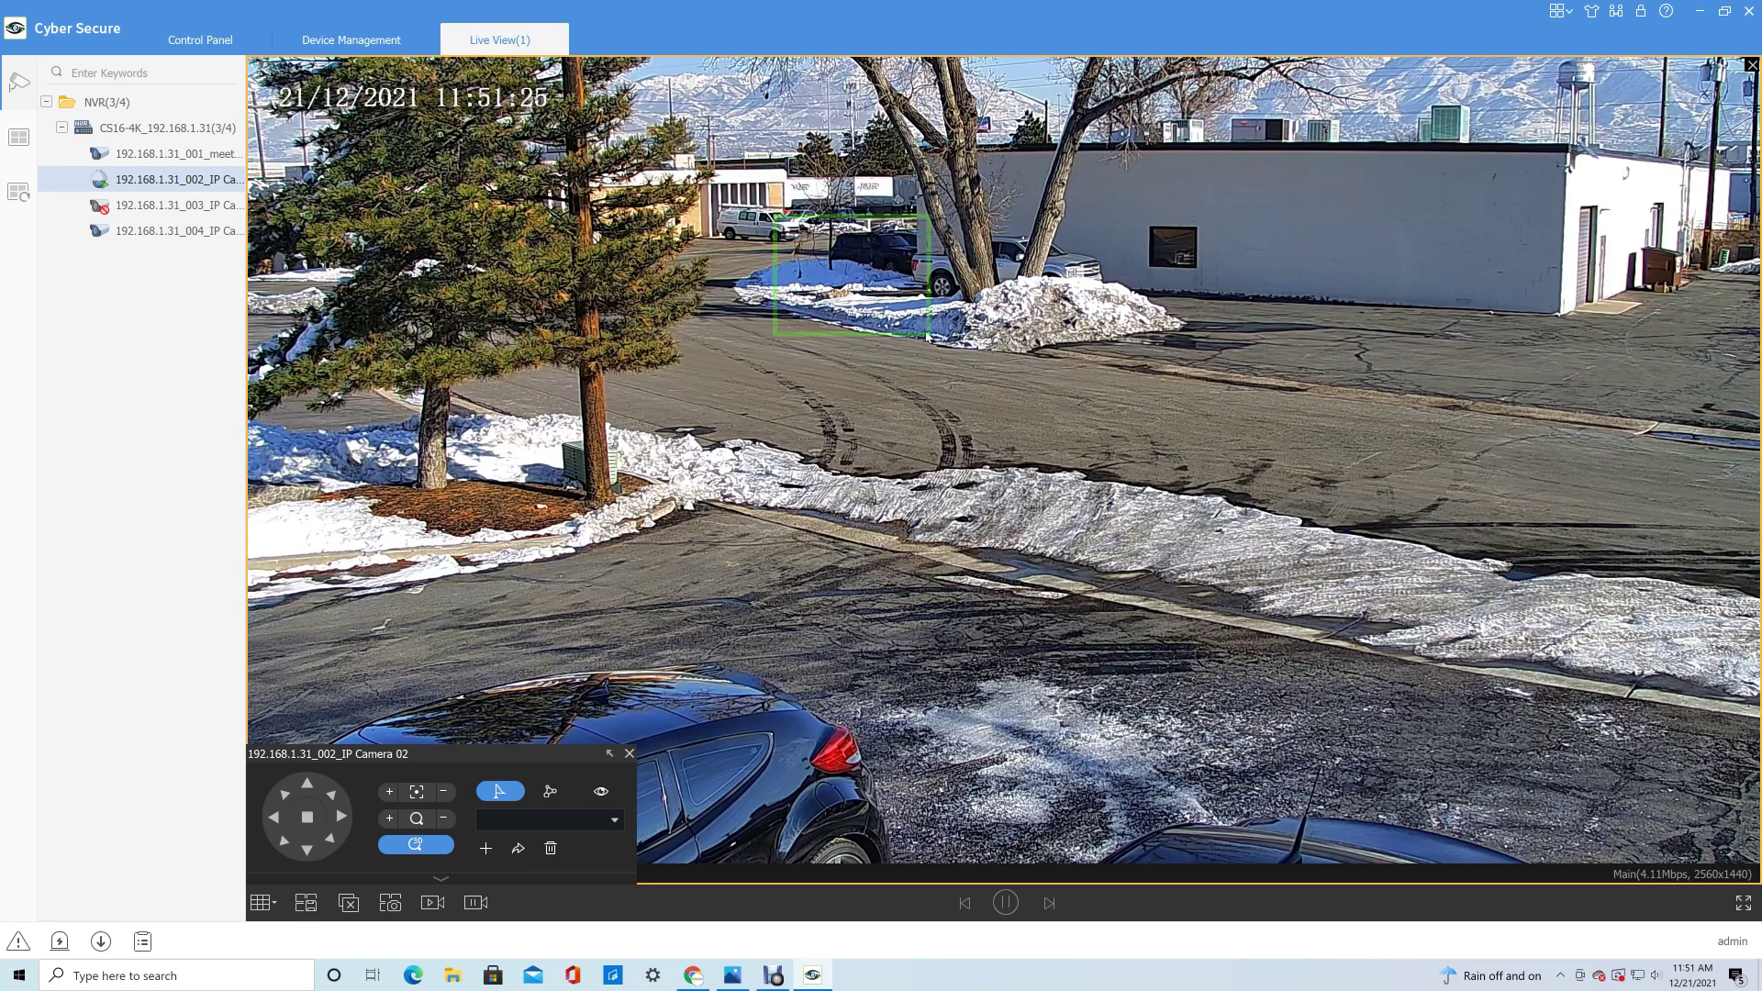
Box-zoom onto the lot, the blue SUV and its door area, then recentre on the parked cars
left_click_drag(927, 337, 926, 337)
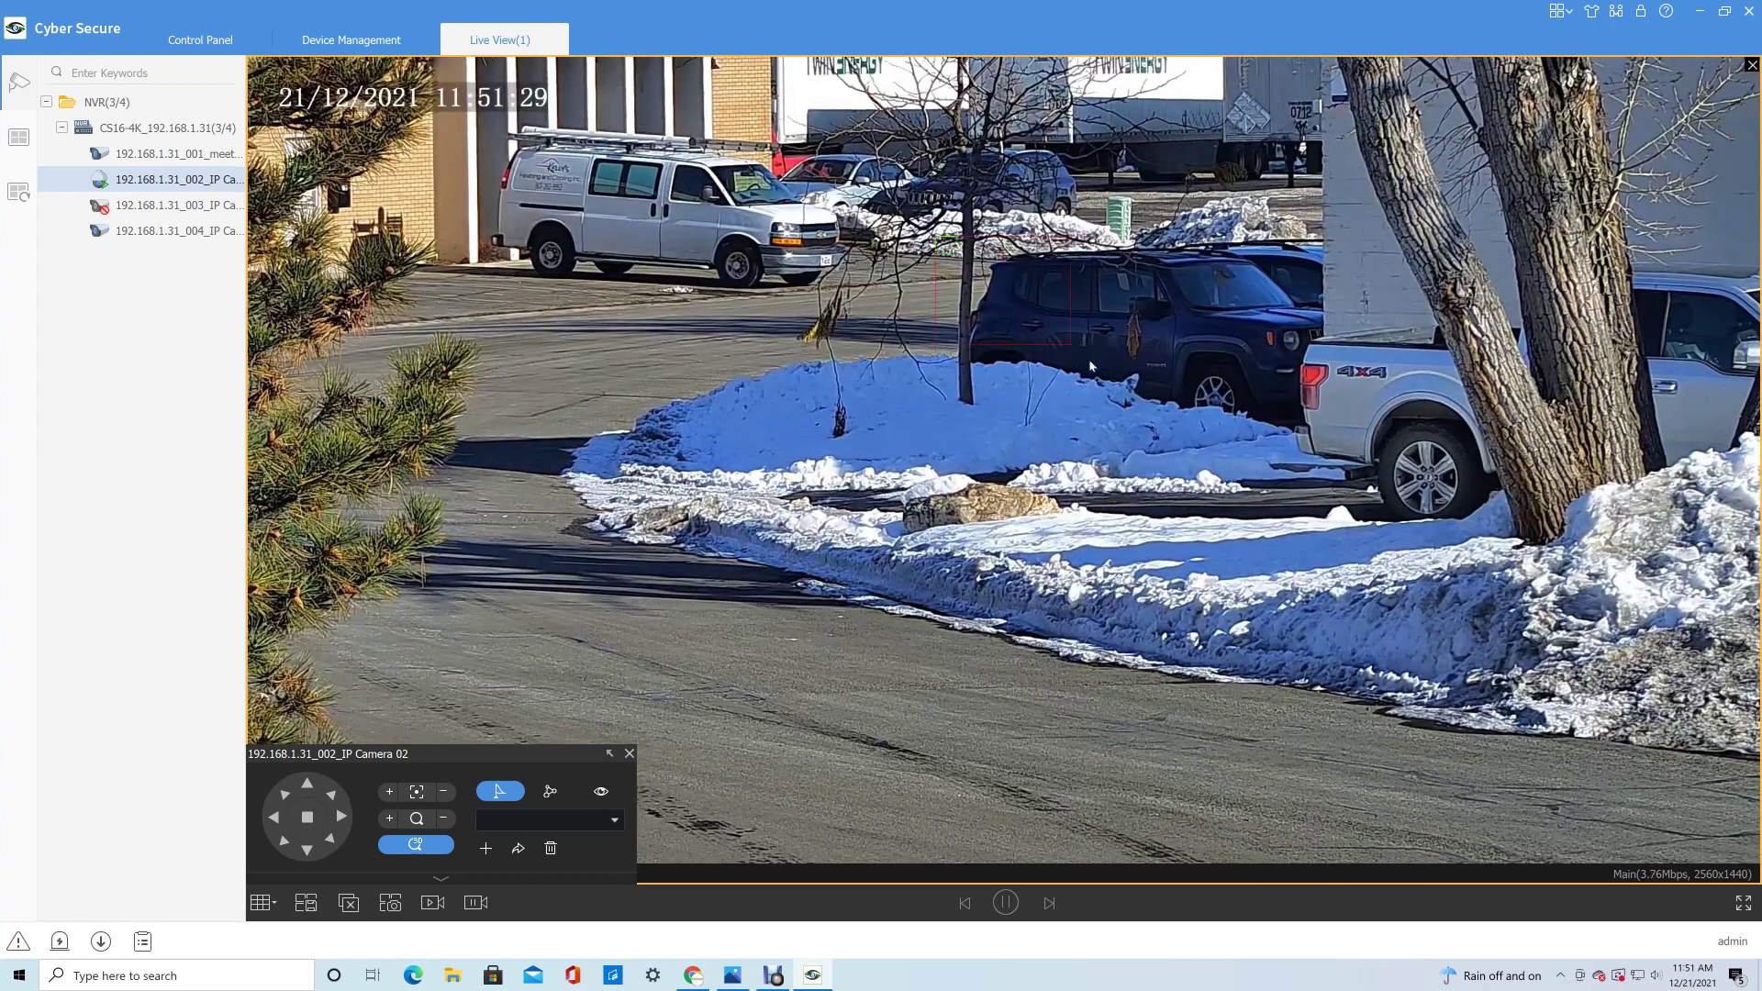
left_click_drag(933, 236, 1176, 423)
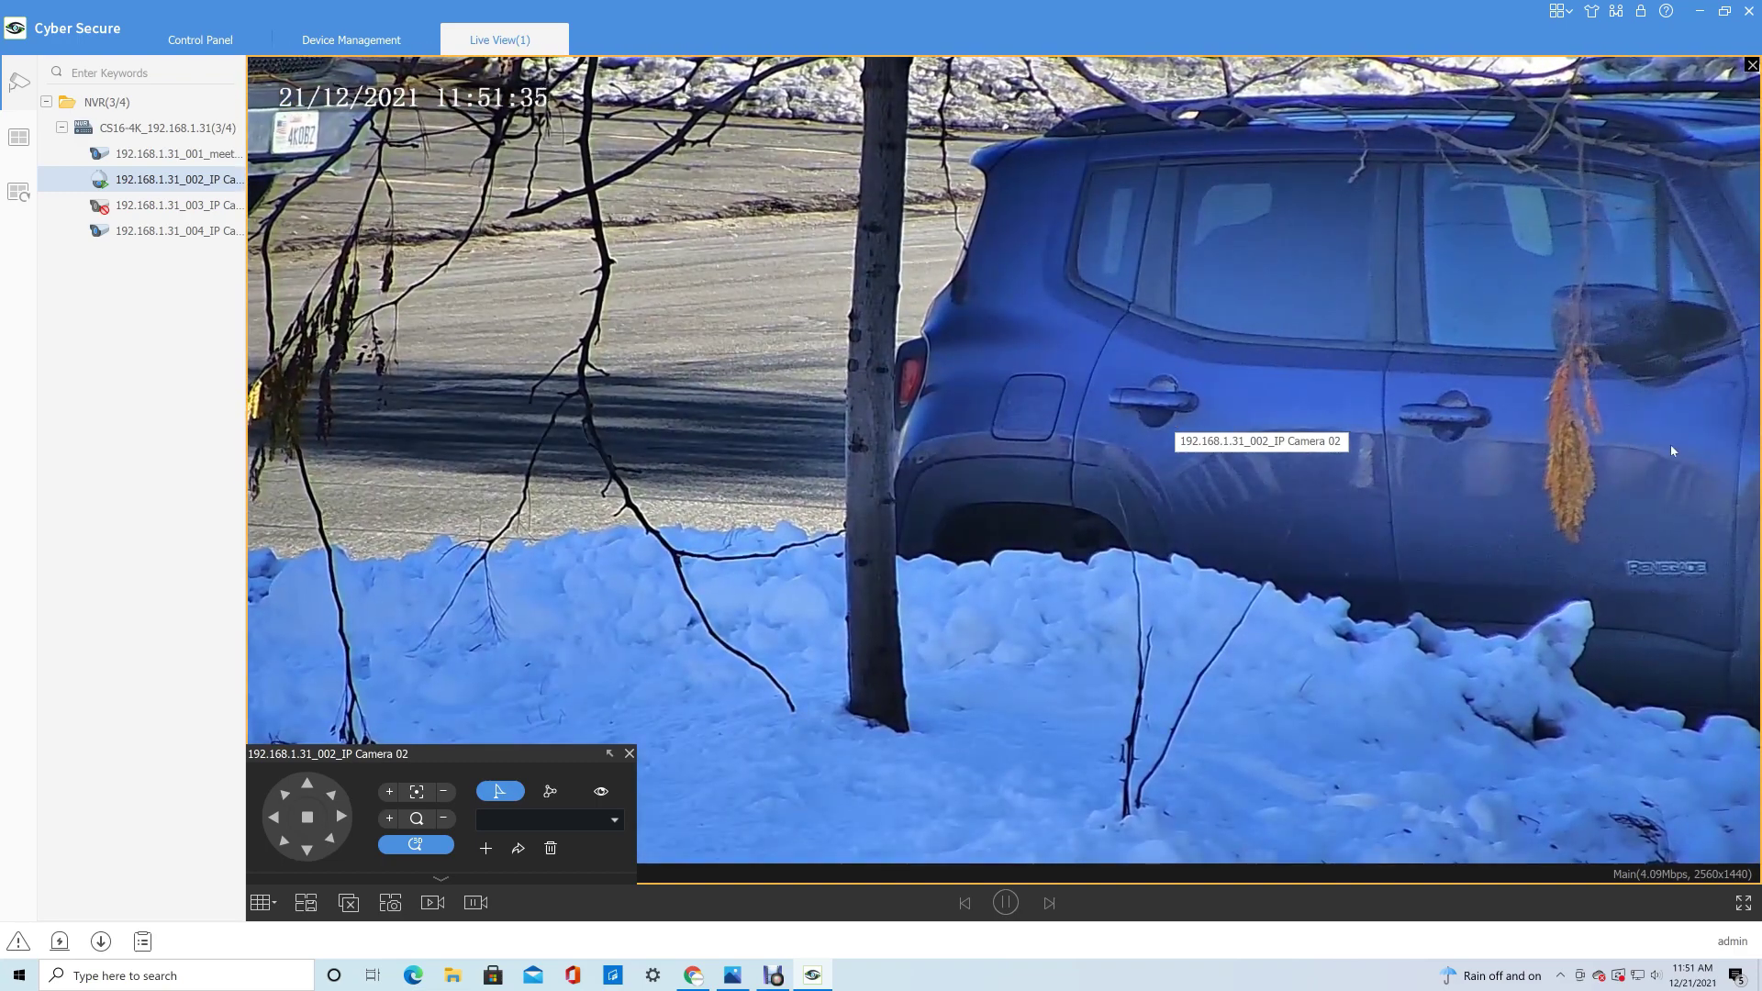
left_click_drag(1562, 450, 1581, 462)
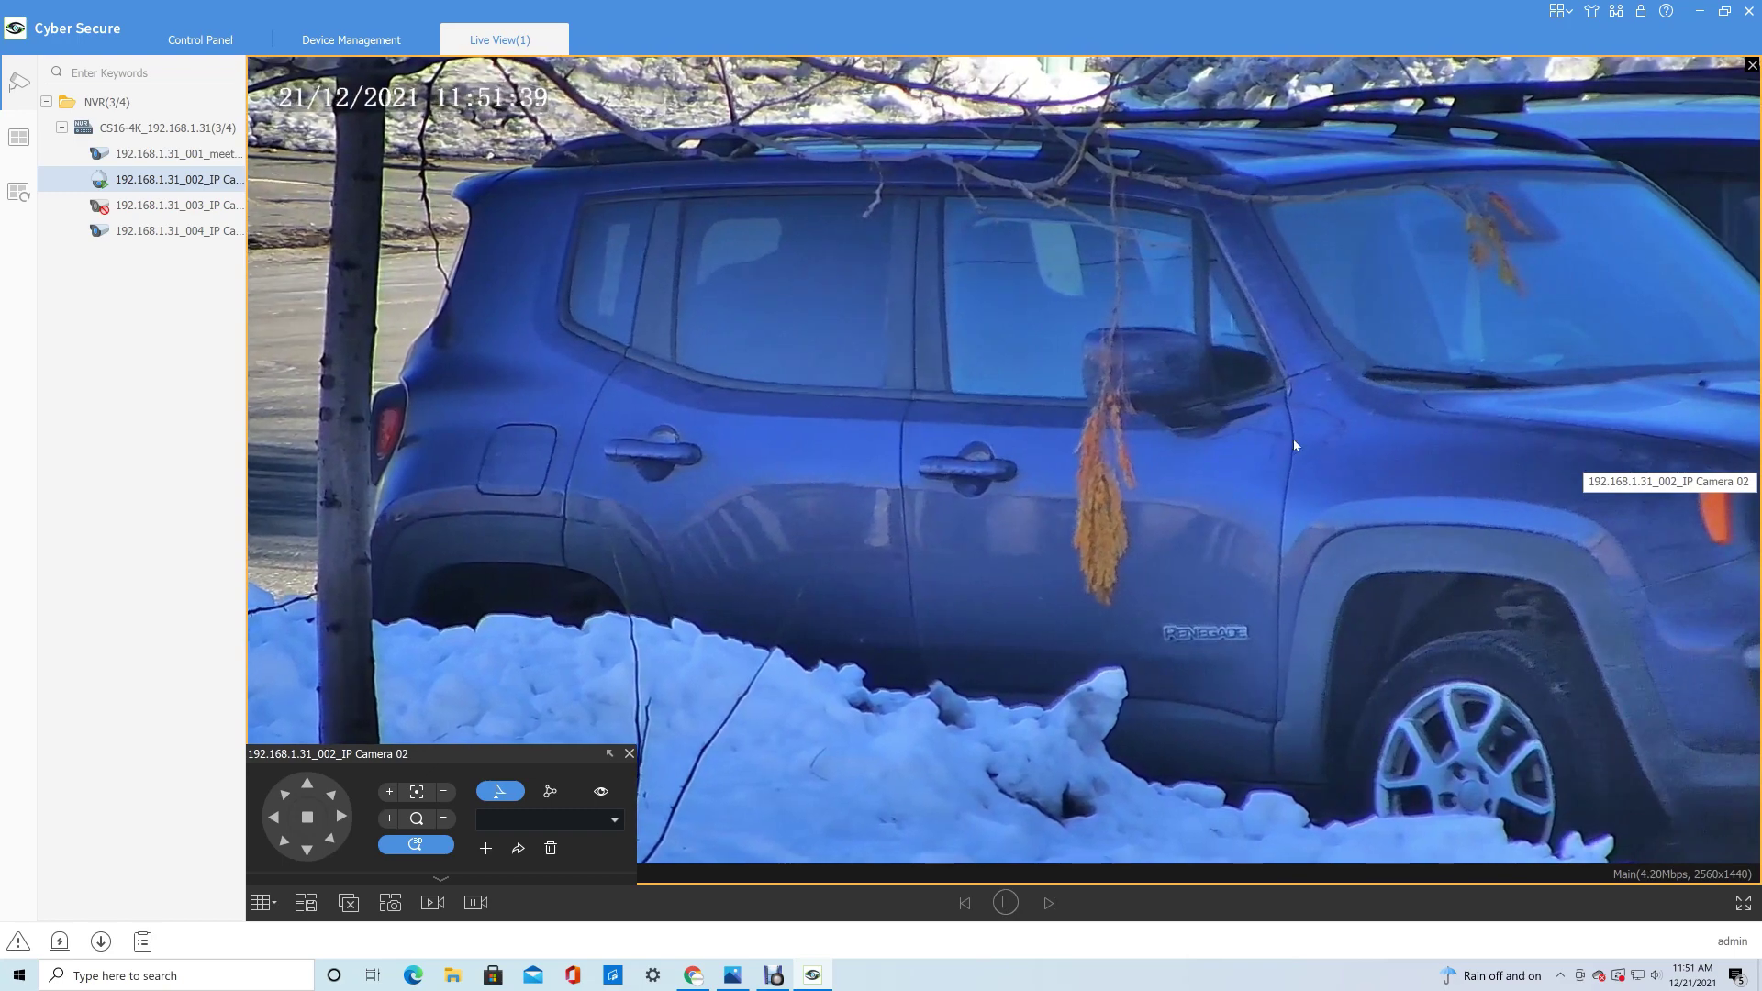
left_click_drag(275, 485, 314, 545)
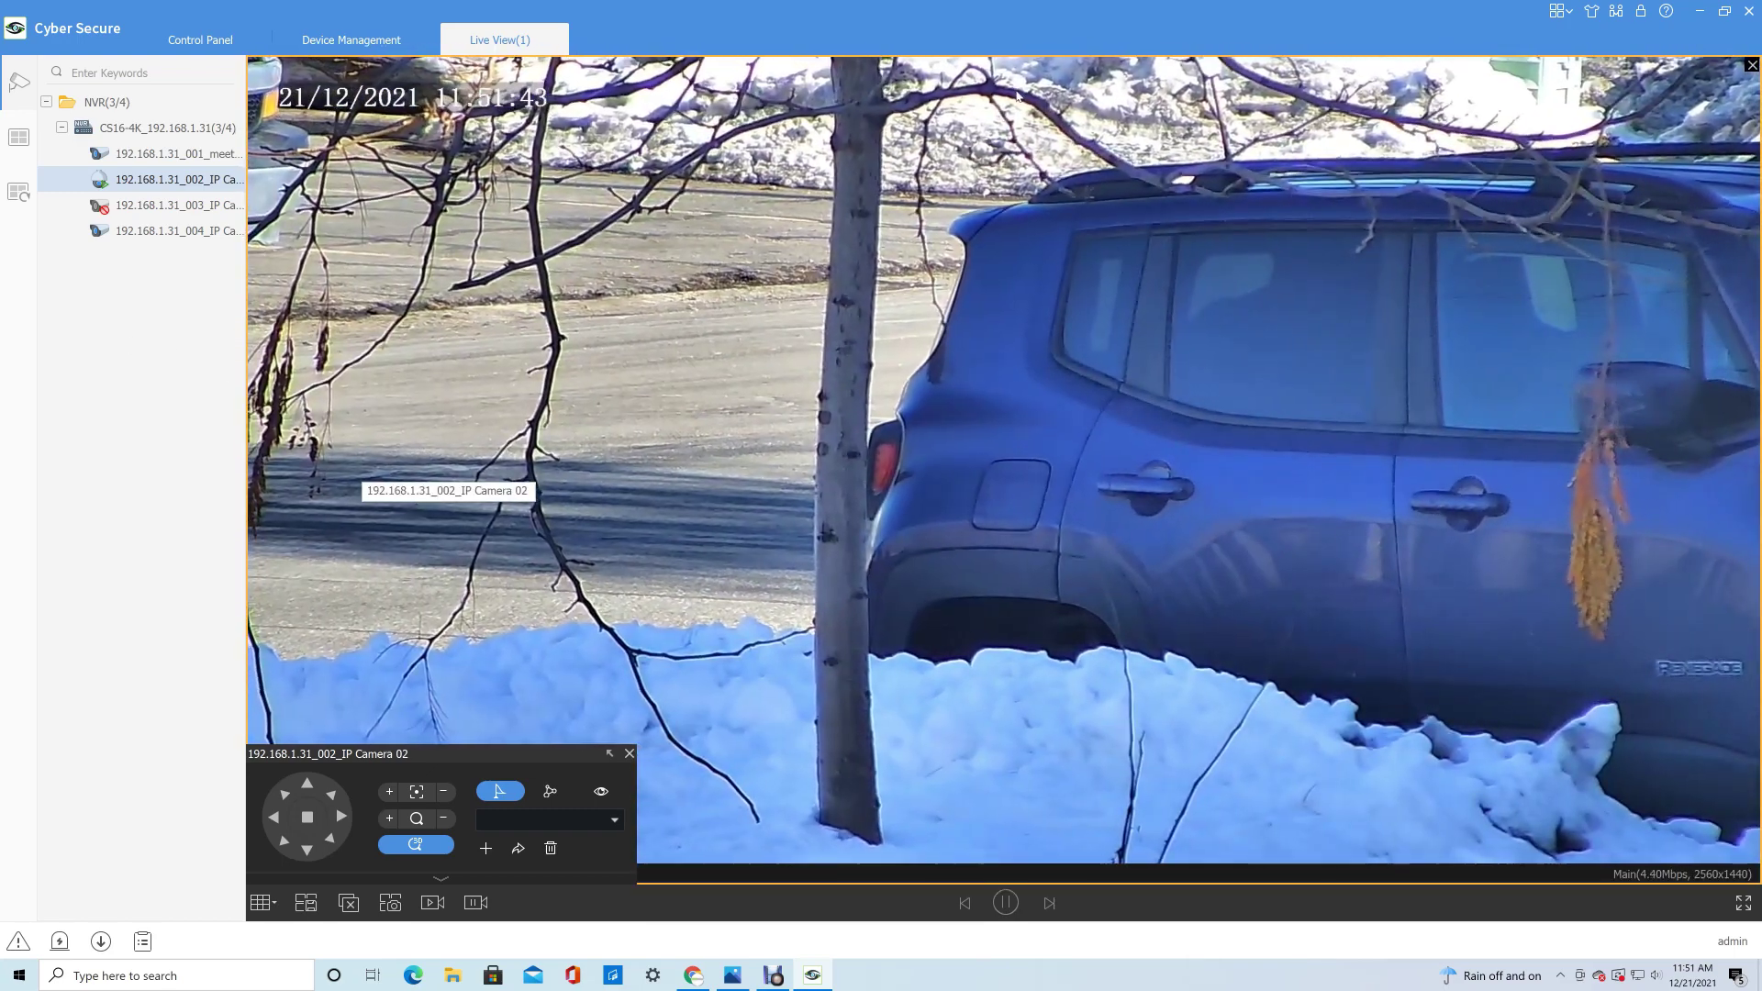
left_click(1097, 149)
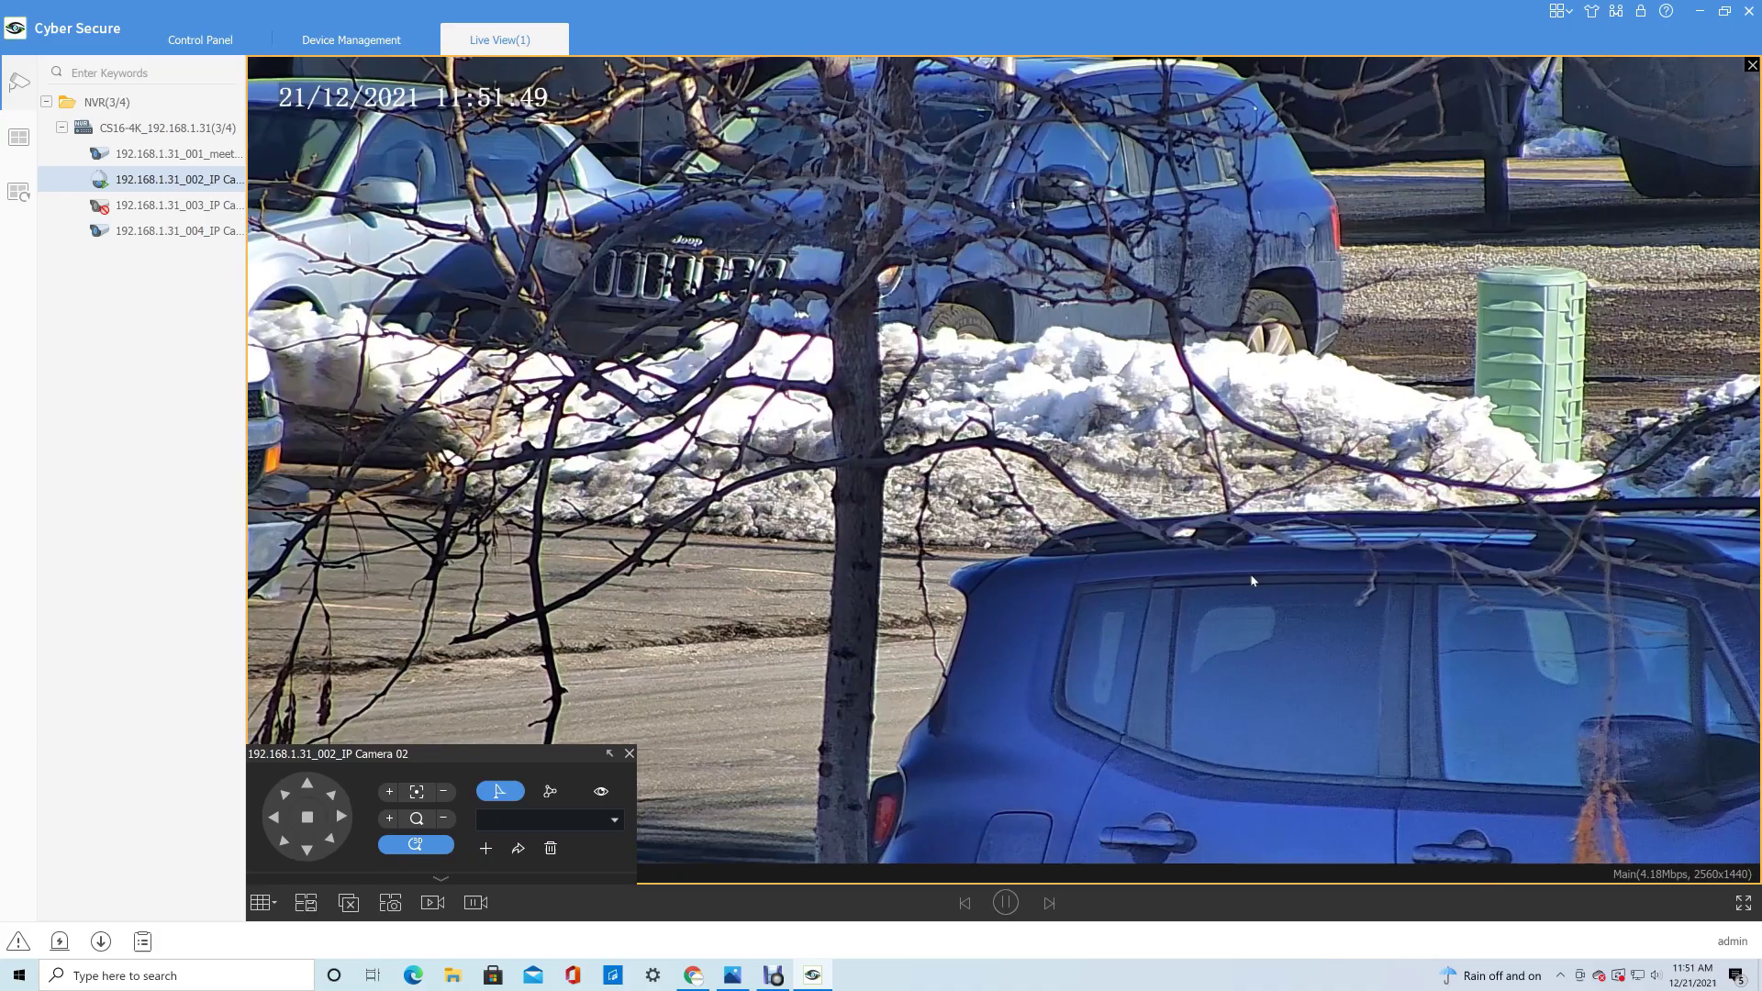
Zoom out and back in, then box-zoom onto the water tower and its lettering
scroll(927, 400, "up", 5)
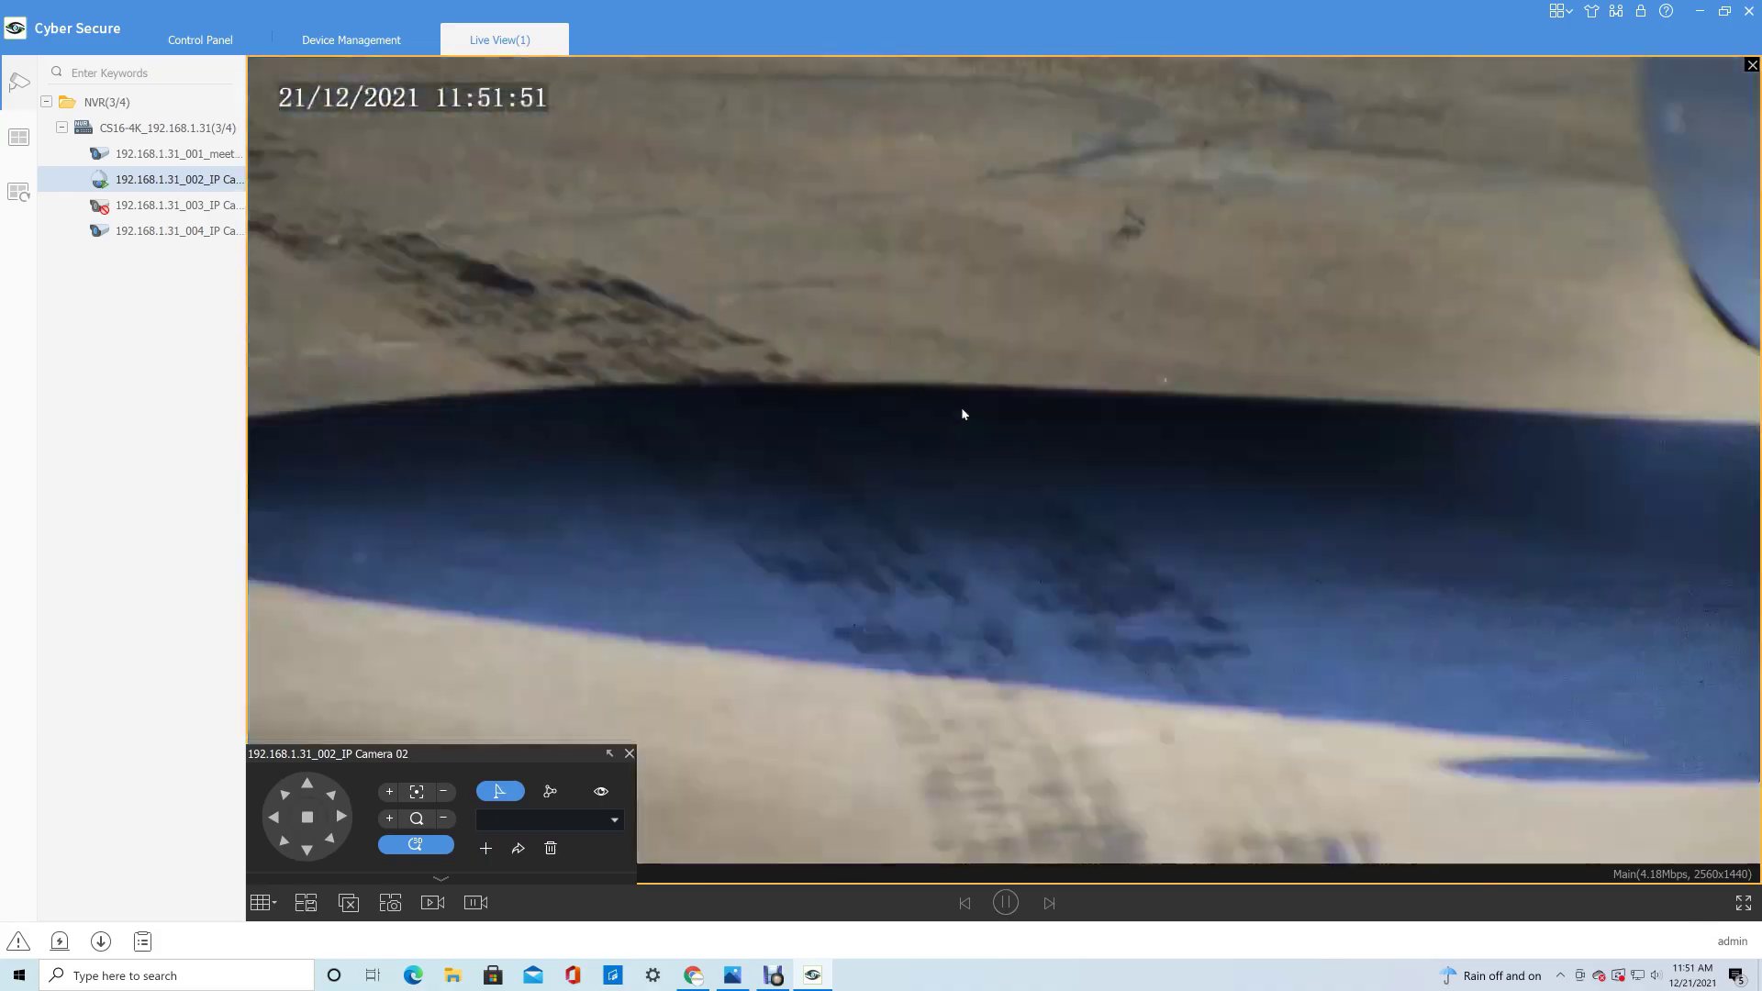
scroll(1037, 483, "down", 5)
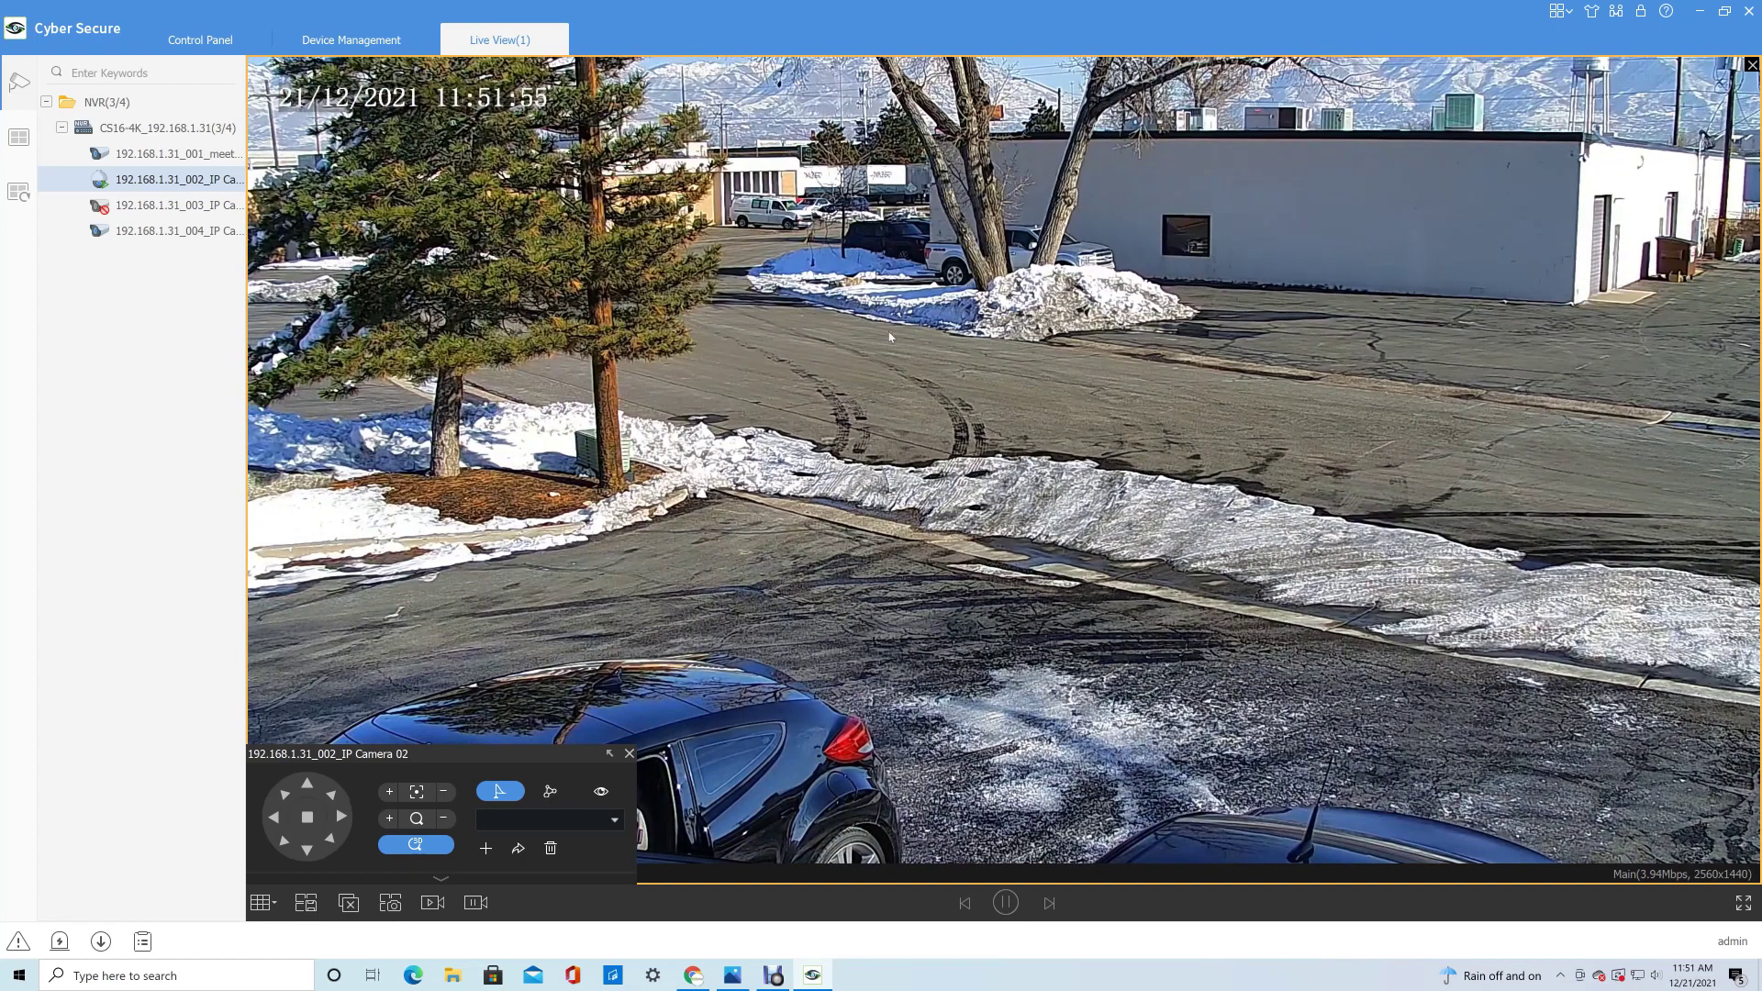
scroll(1072, 543, "up", 5)
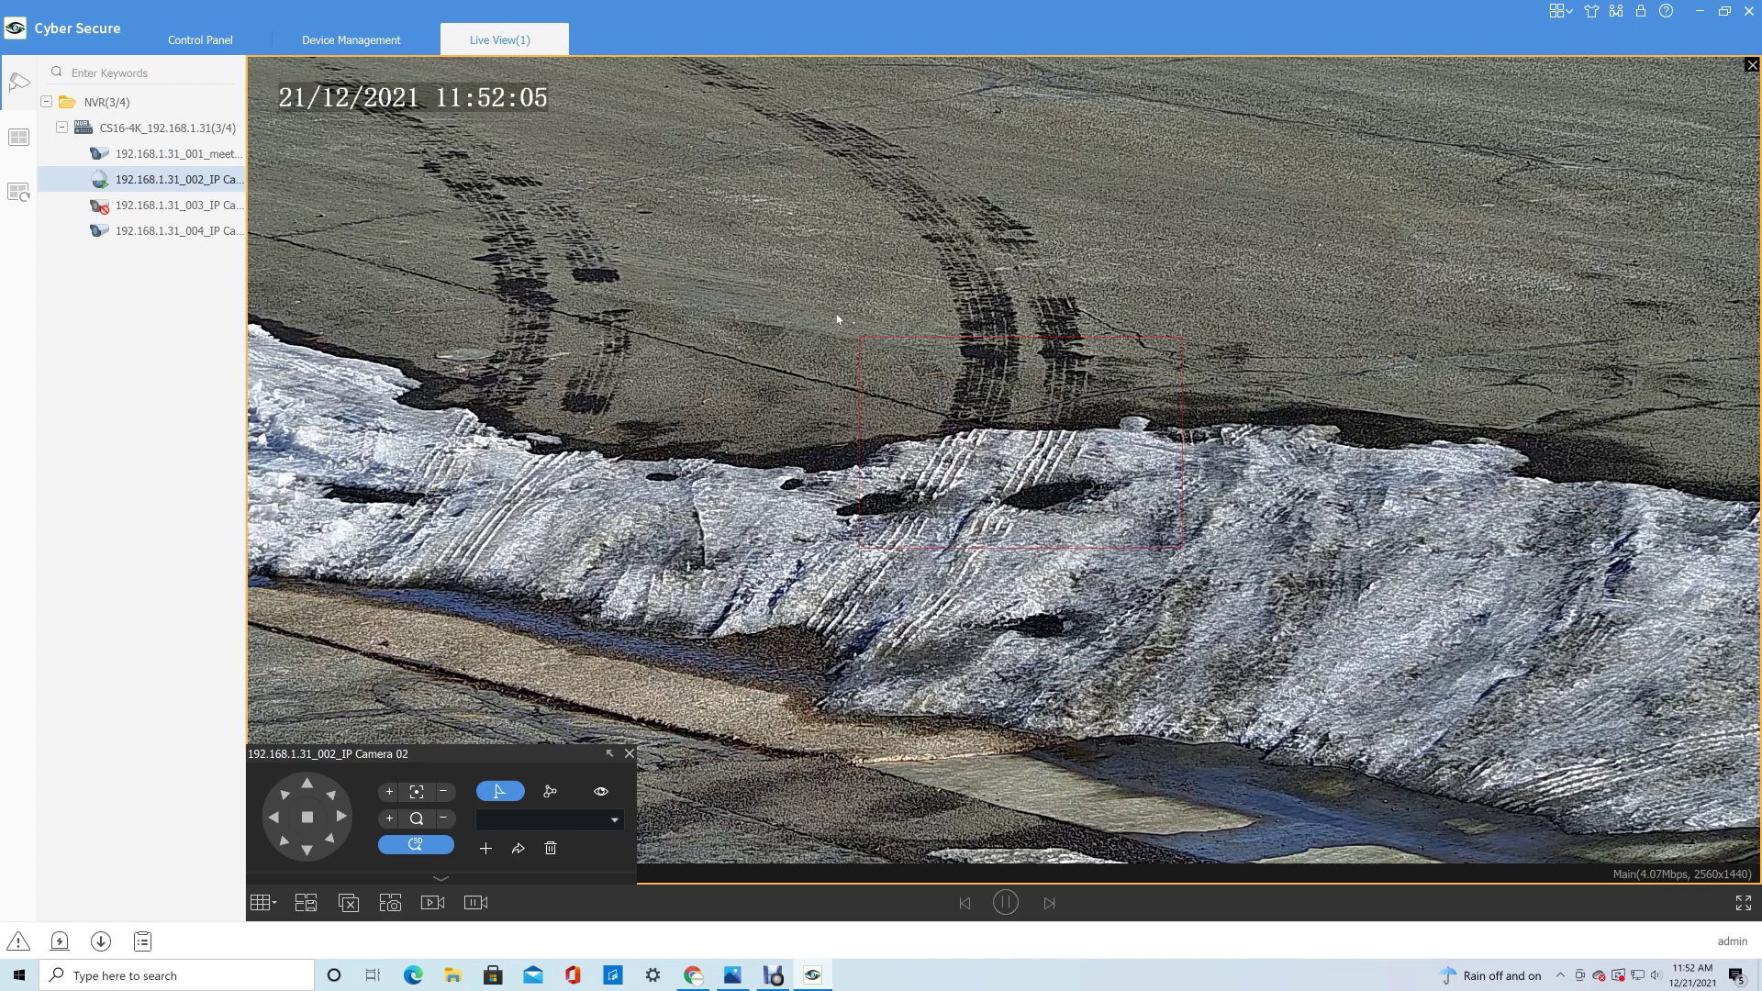
scroll(824, 303, "down", 5)
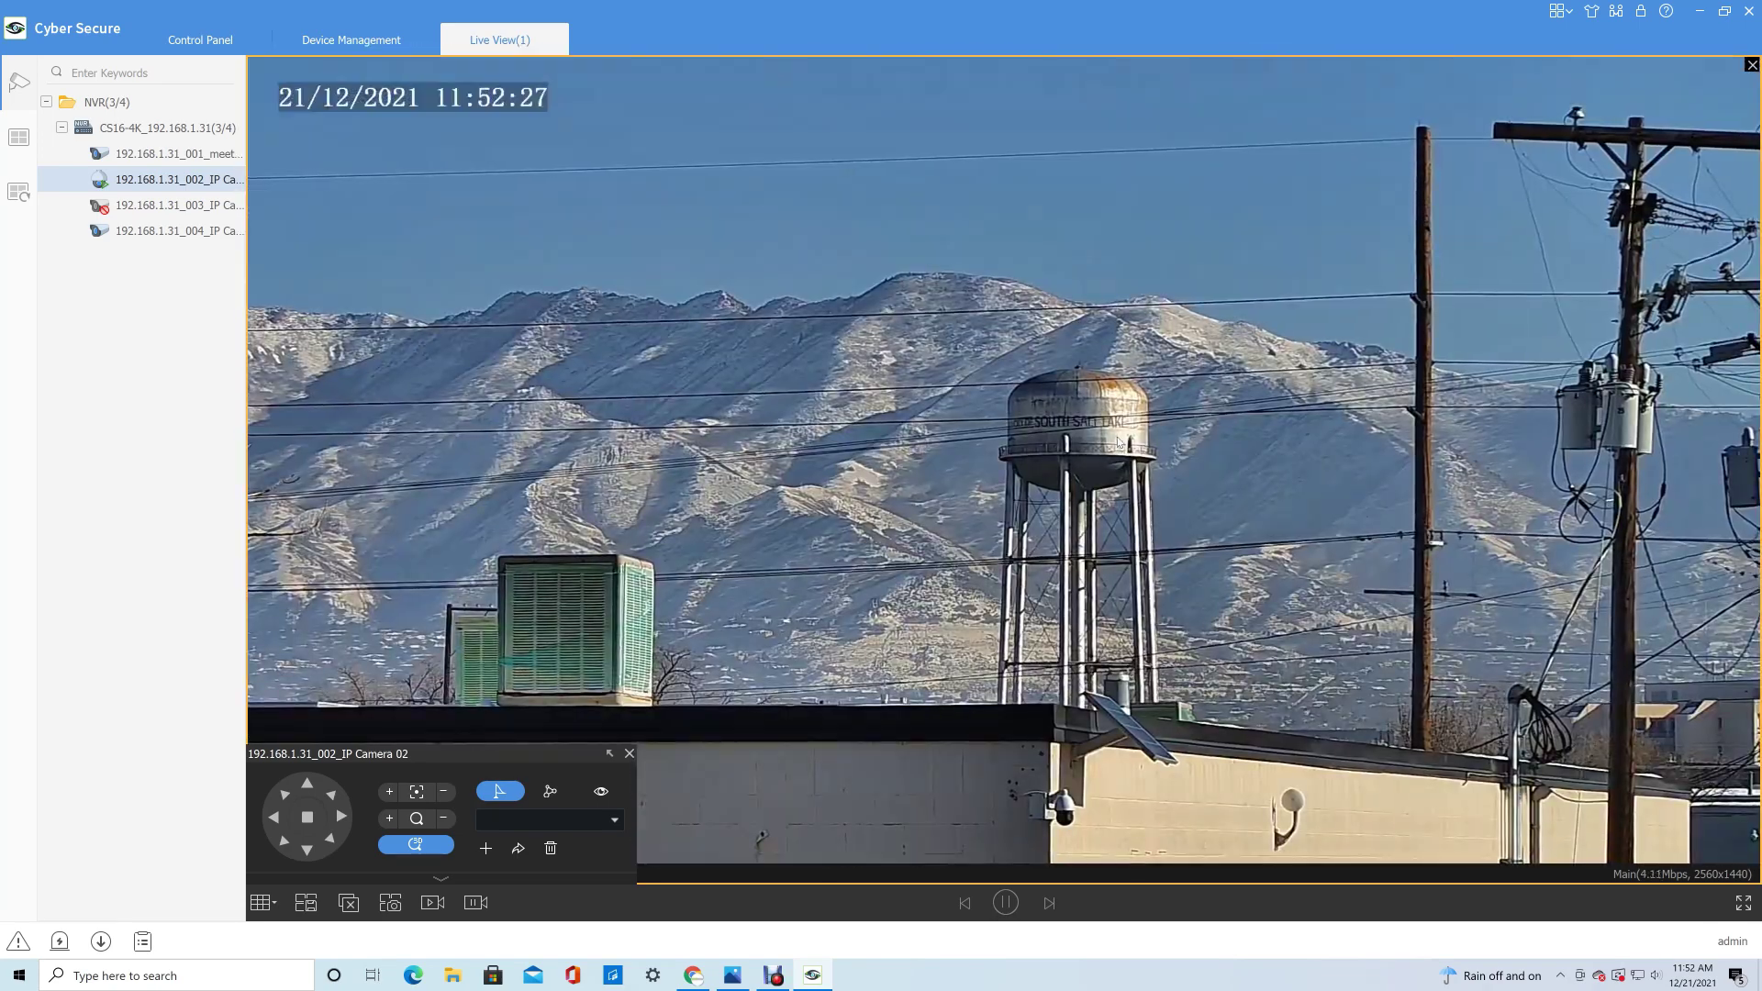
left_click_drag(1160, 478, 1163, 476)
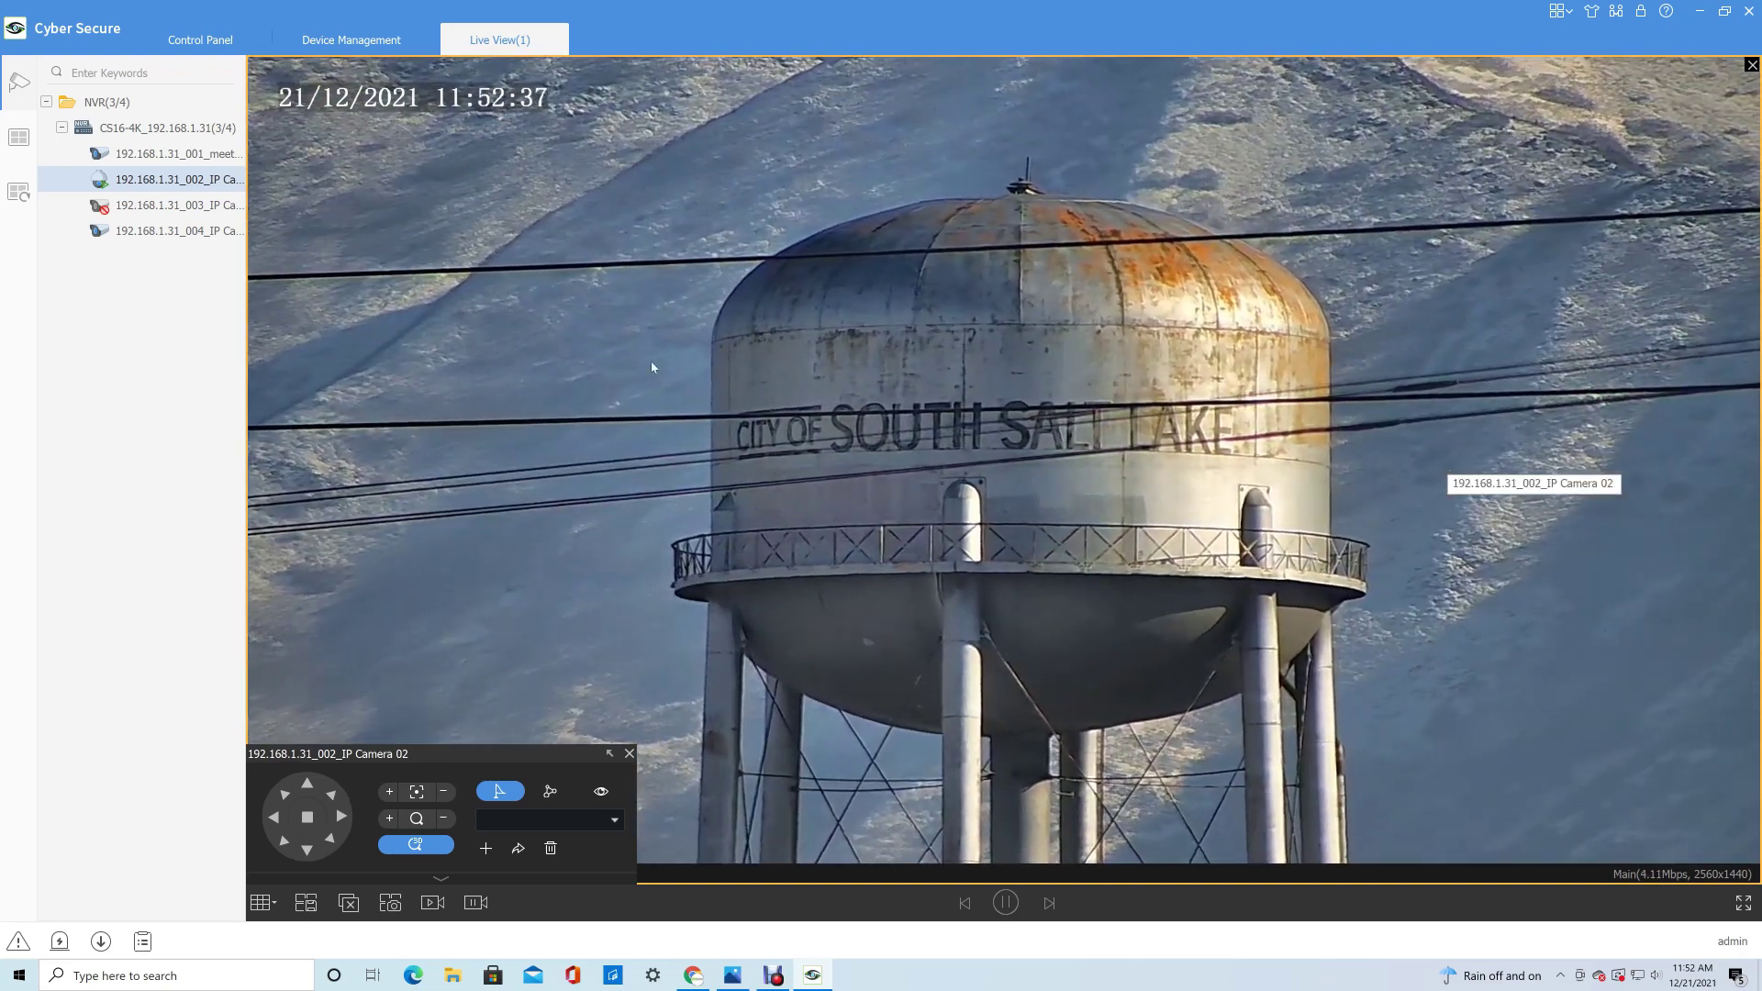
left_click_drag(750, 380, 1294, 532)
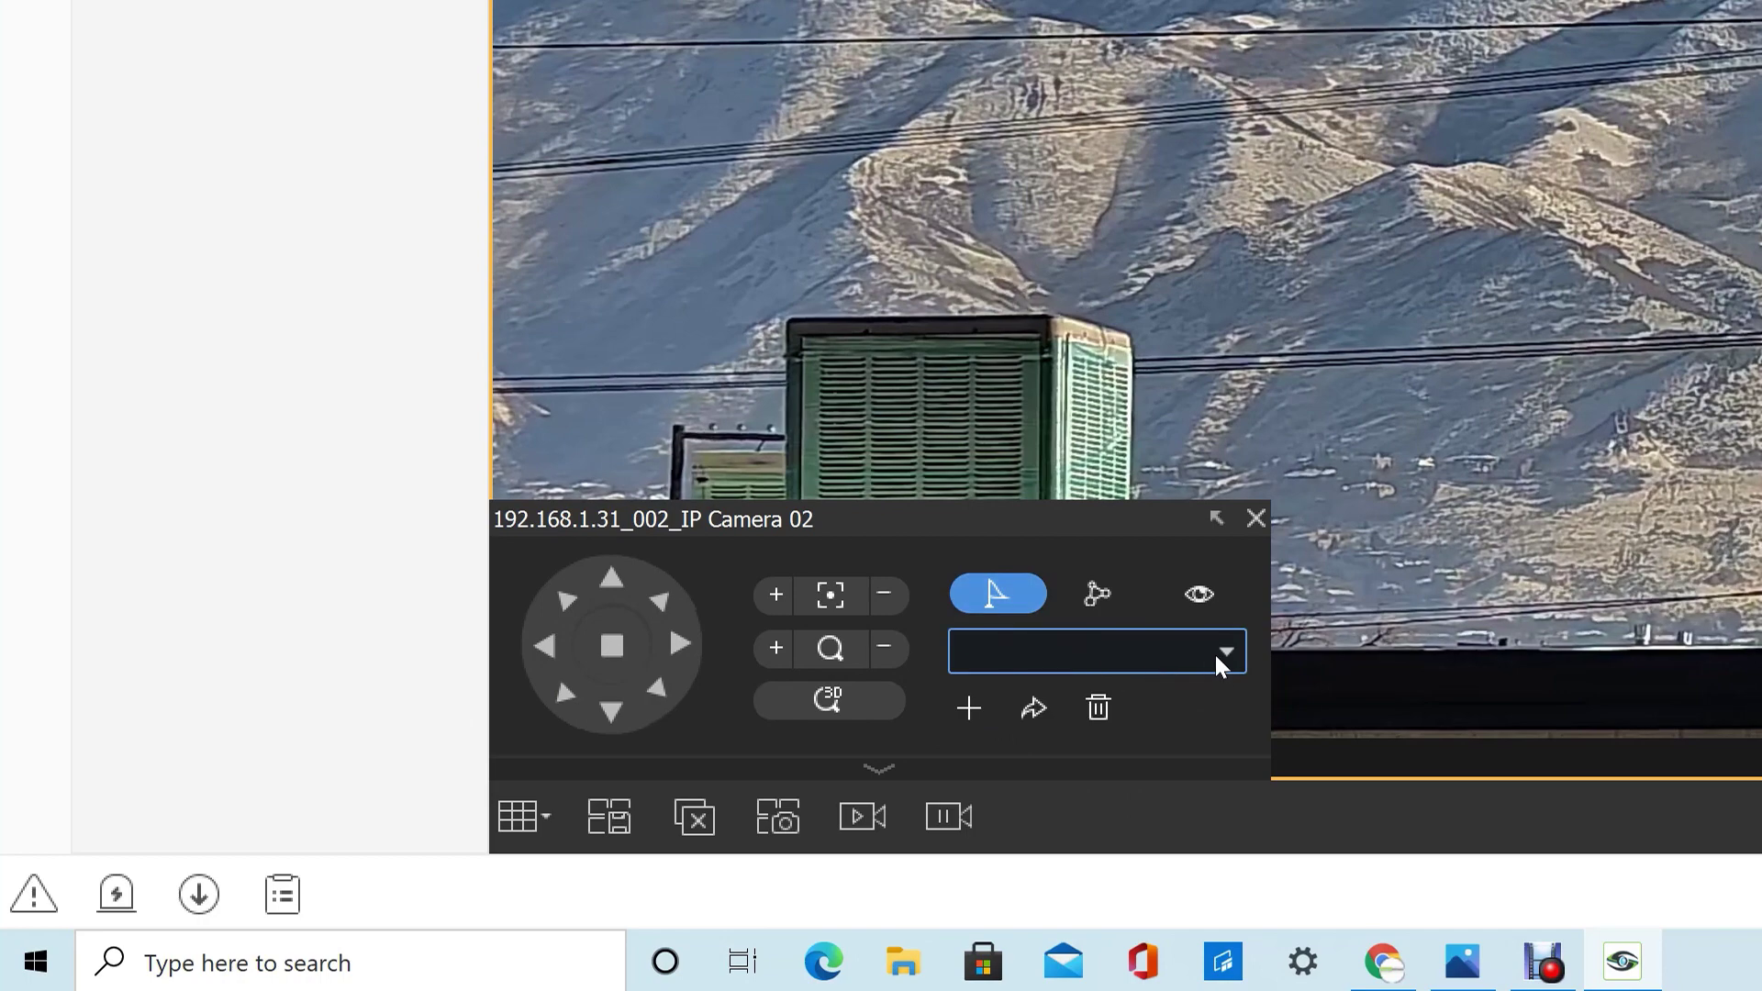
Save the current view as preset 1 named Watertower
left_click(977, 707)
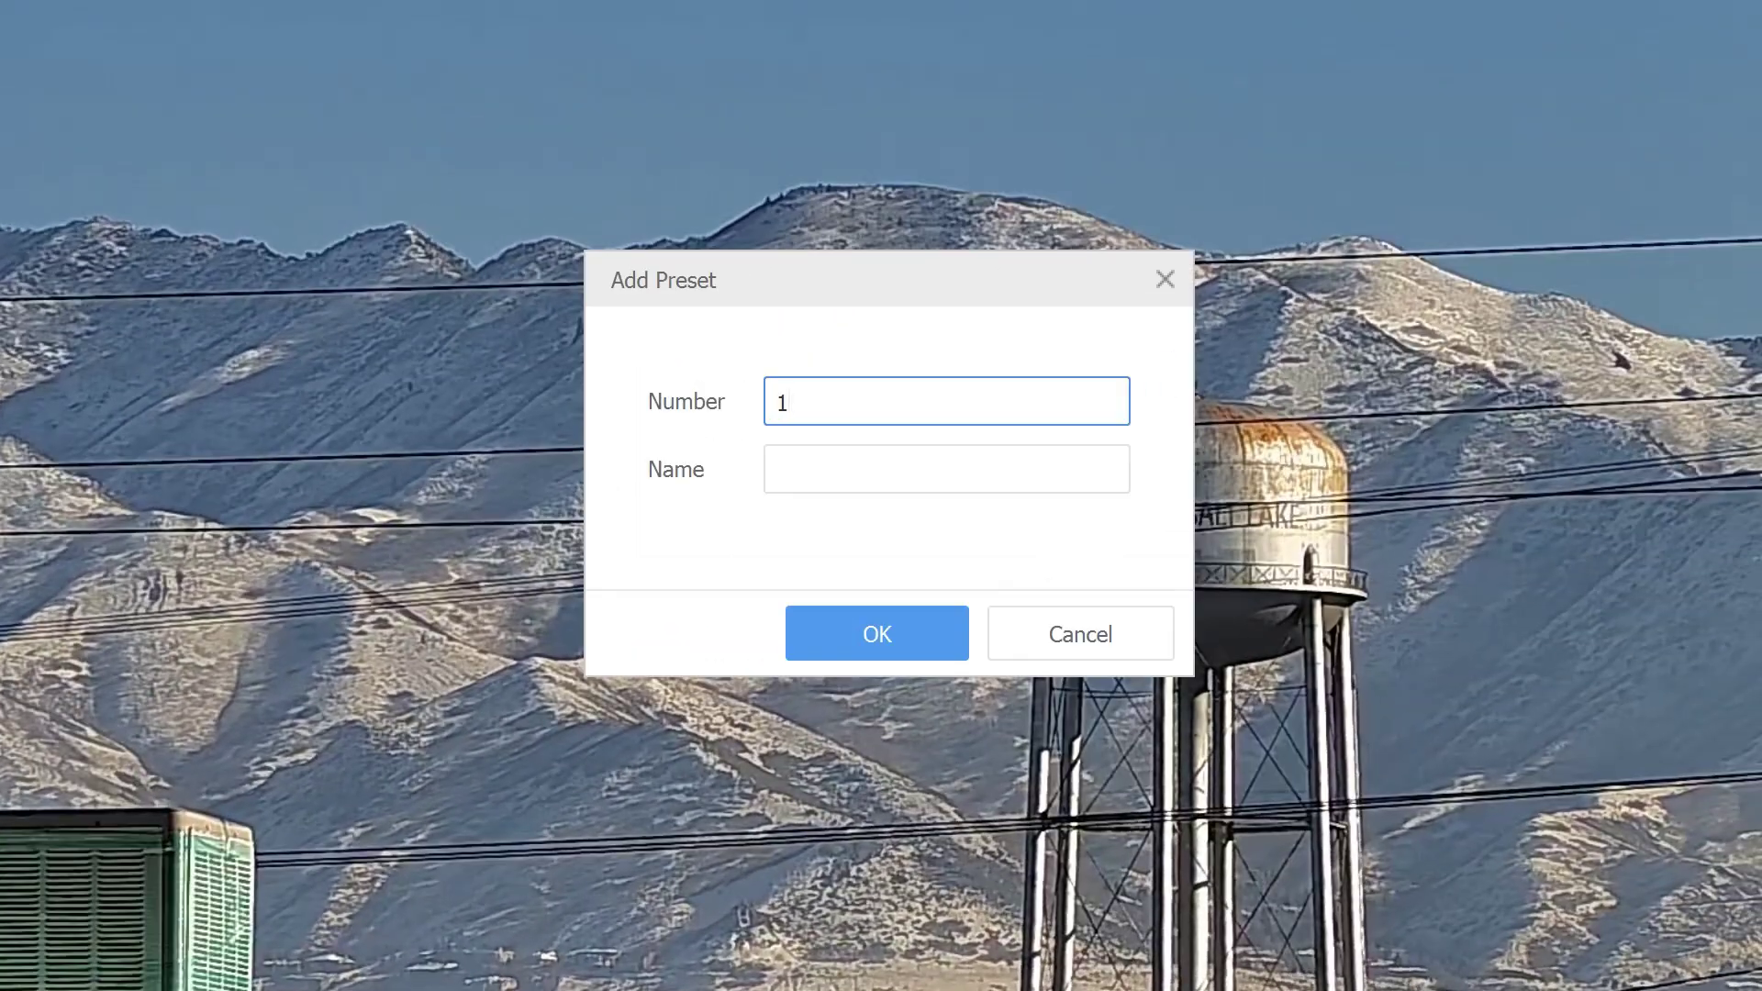
type("1")
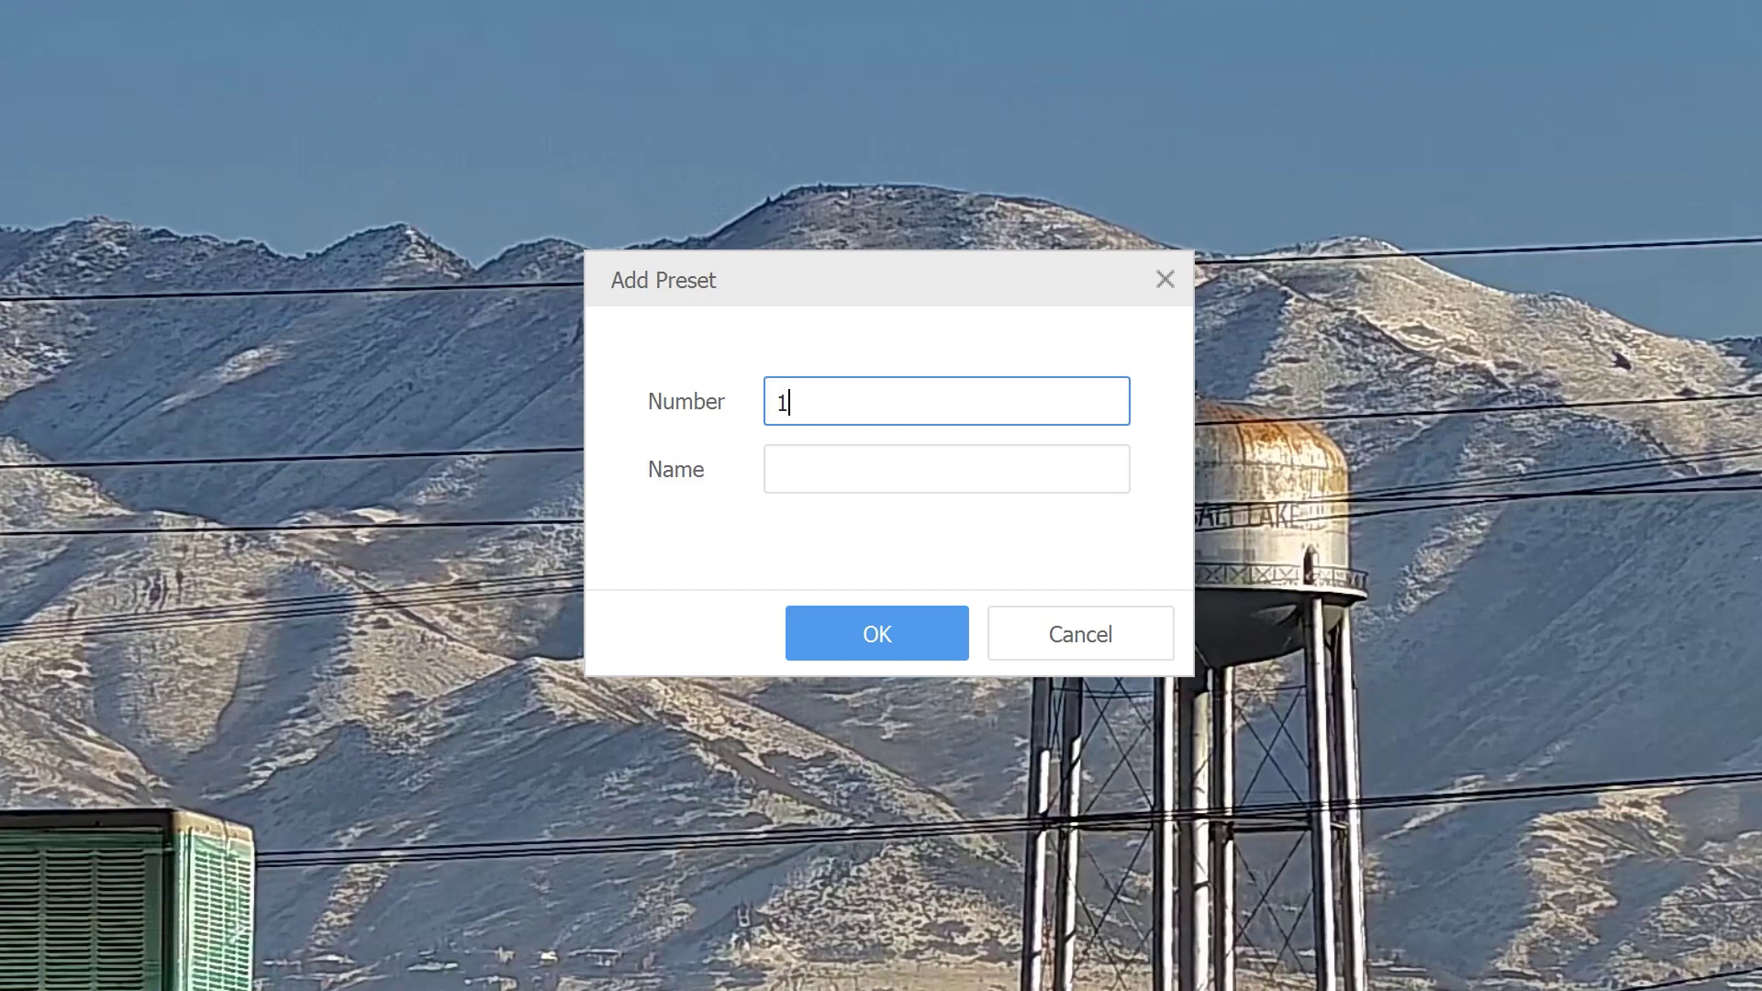
key("Tab")
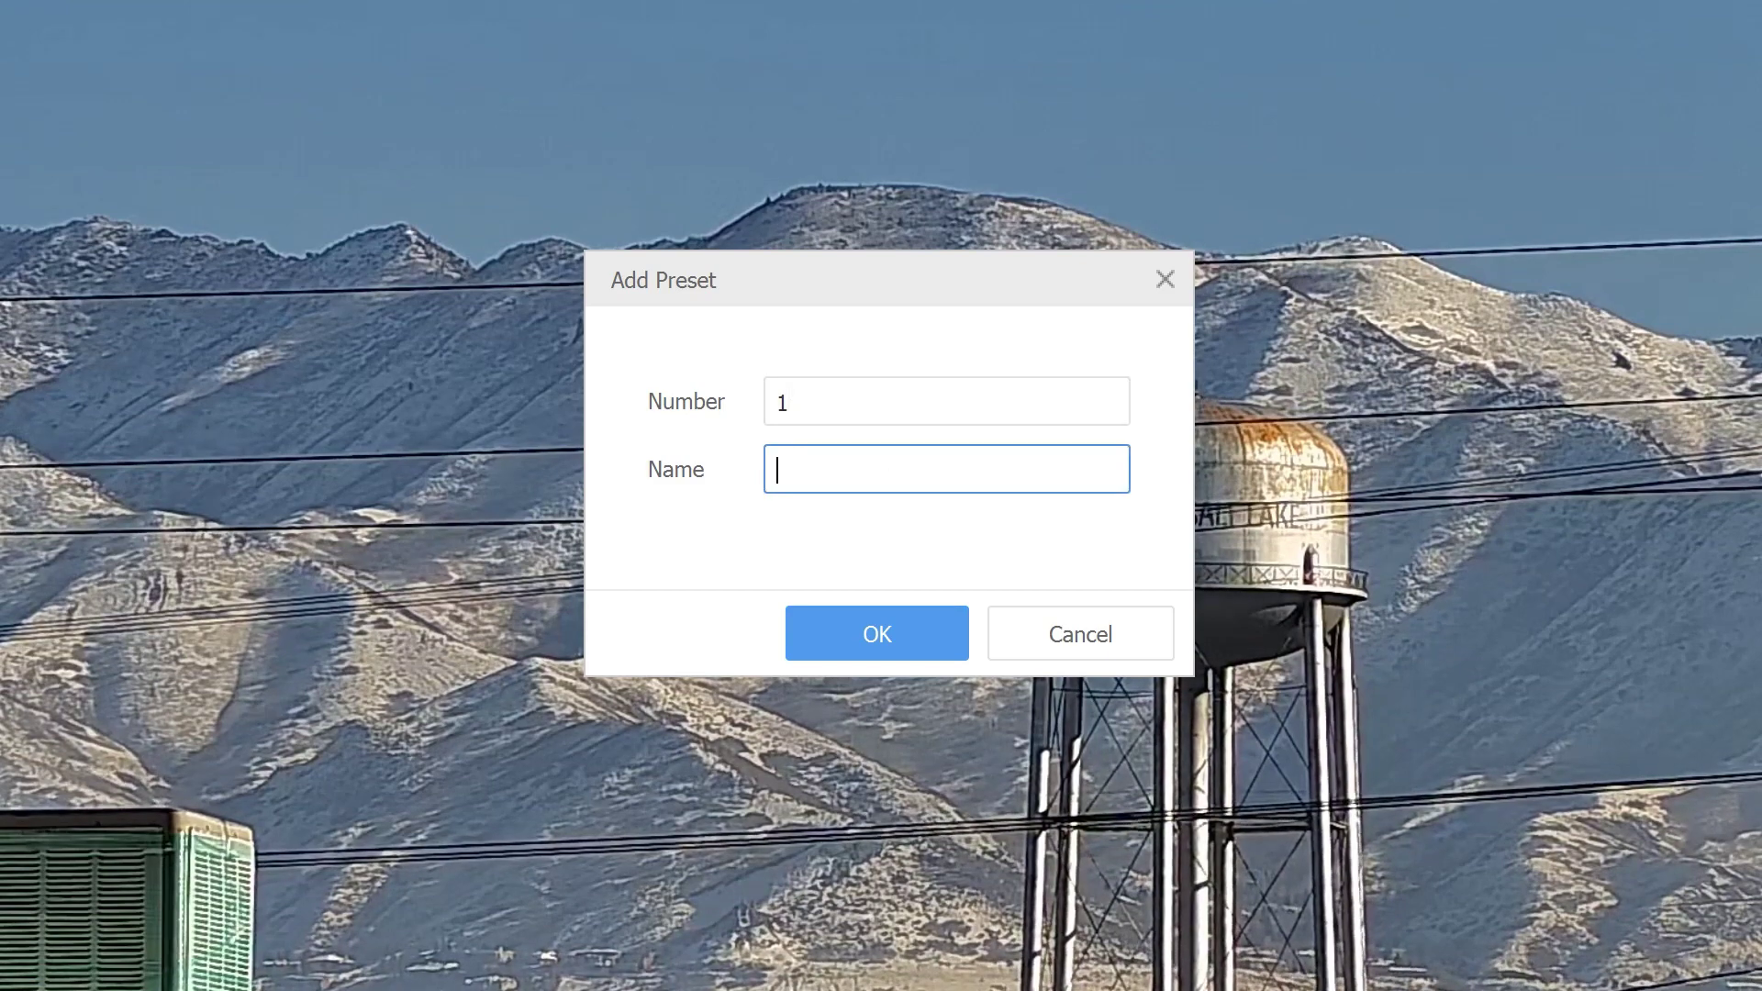
type("WA")
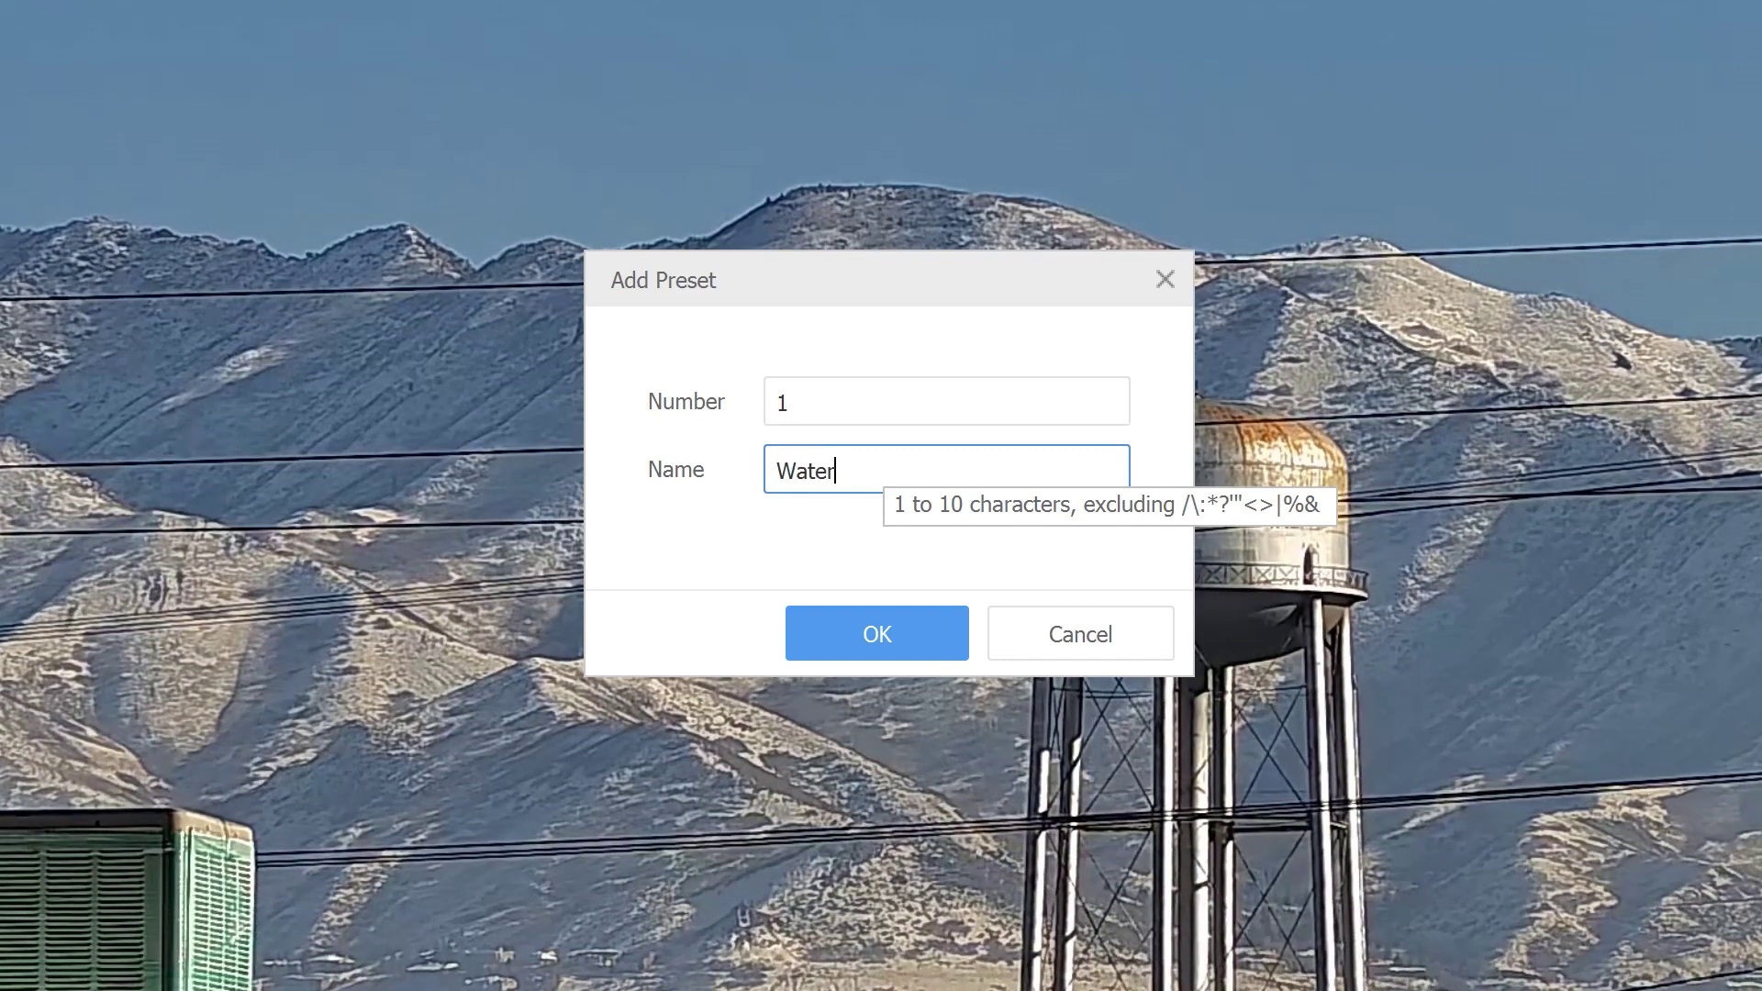
left_click(895, 647)
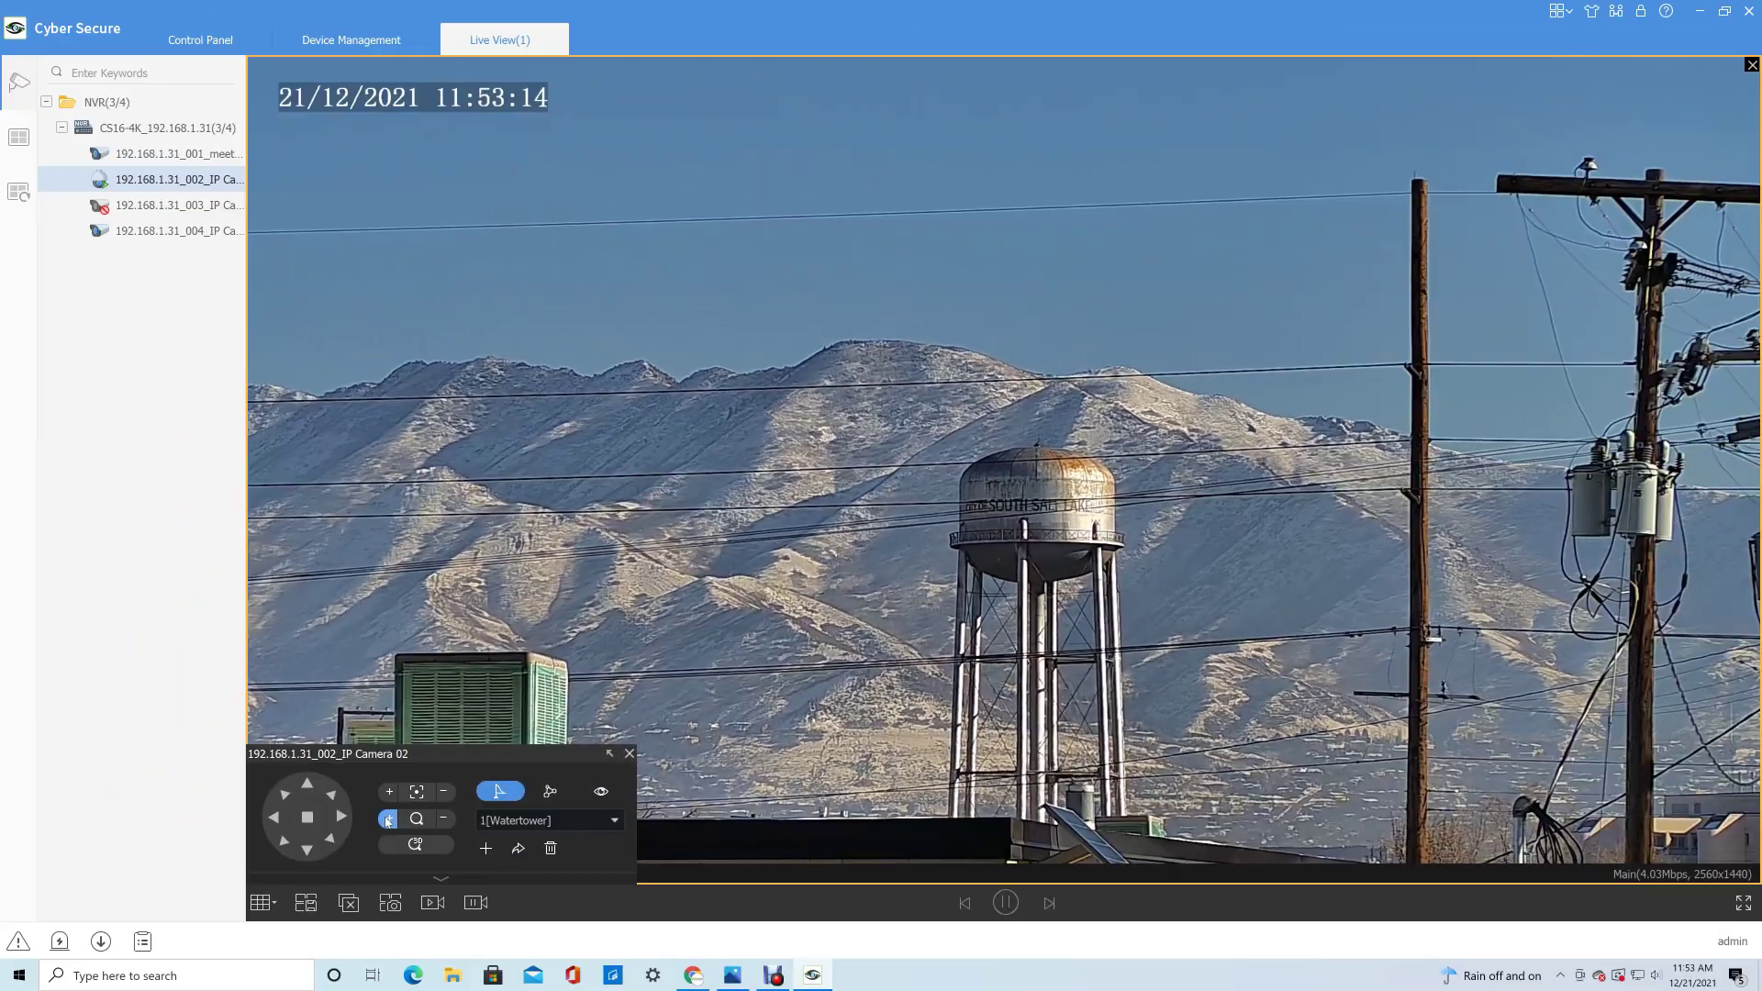
Pan left and zoom out, then return the camera to the Watertower preset
left_click(284, 835)
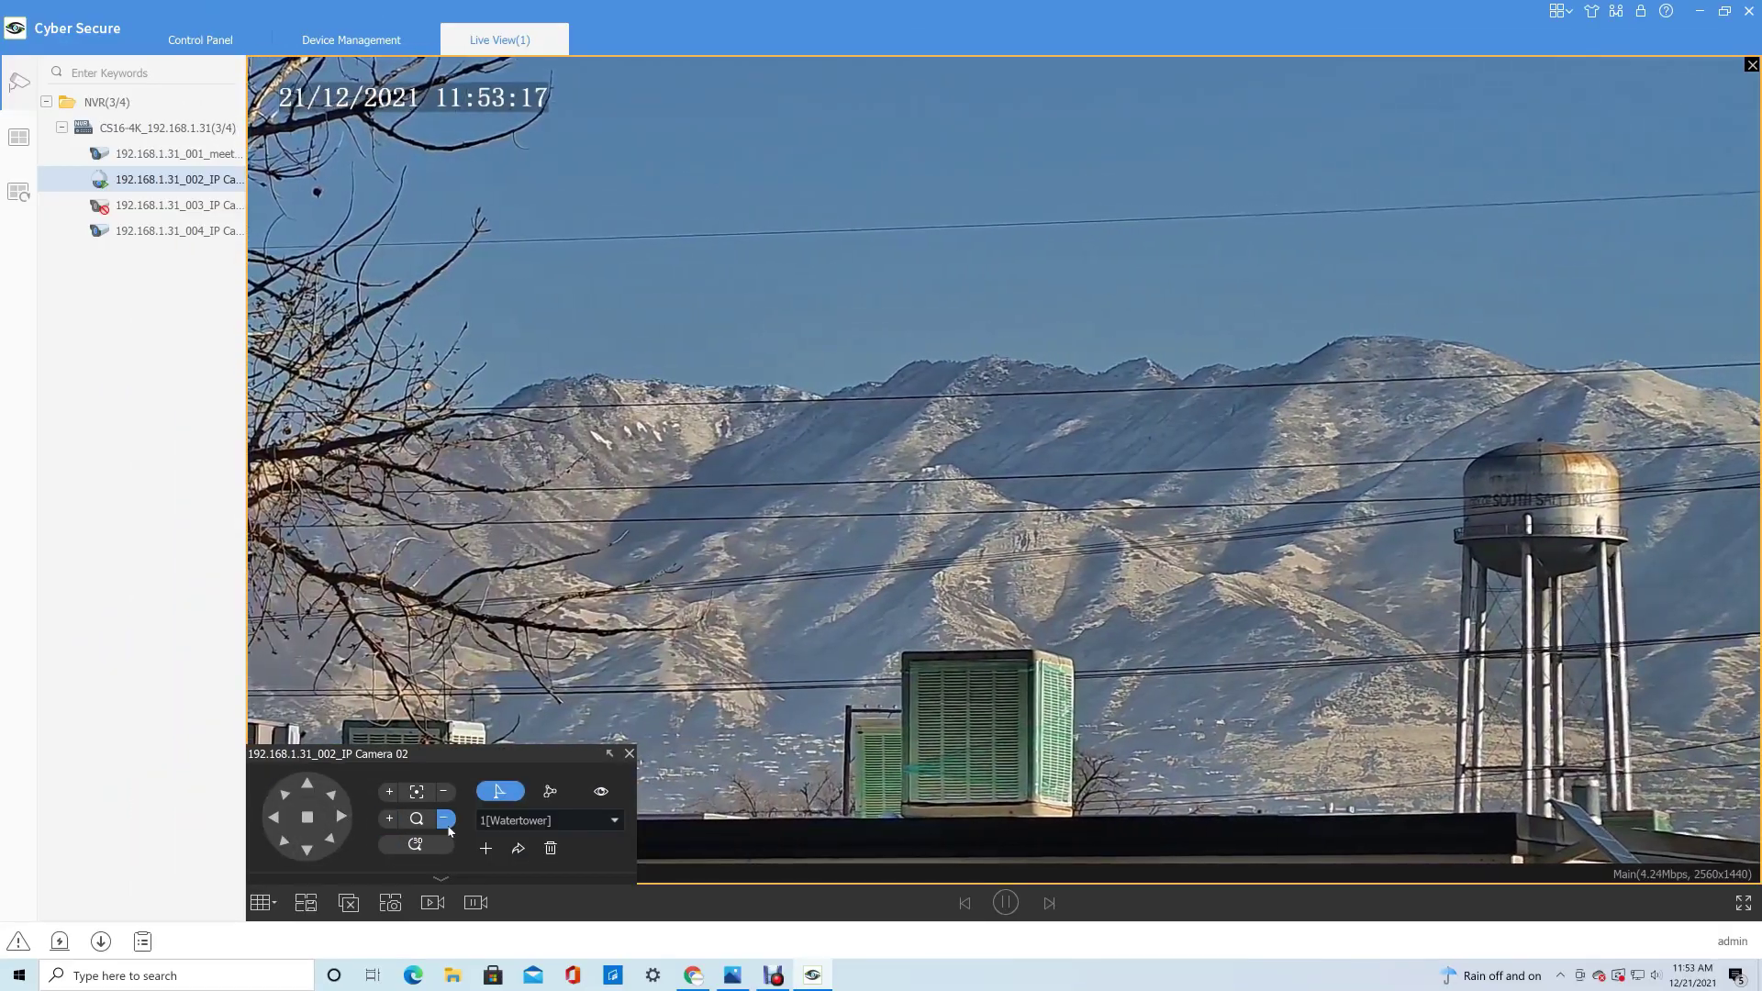
left_click(445, 819)
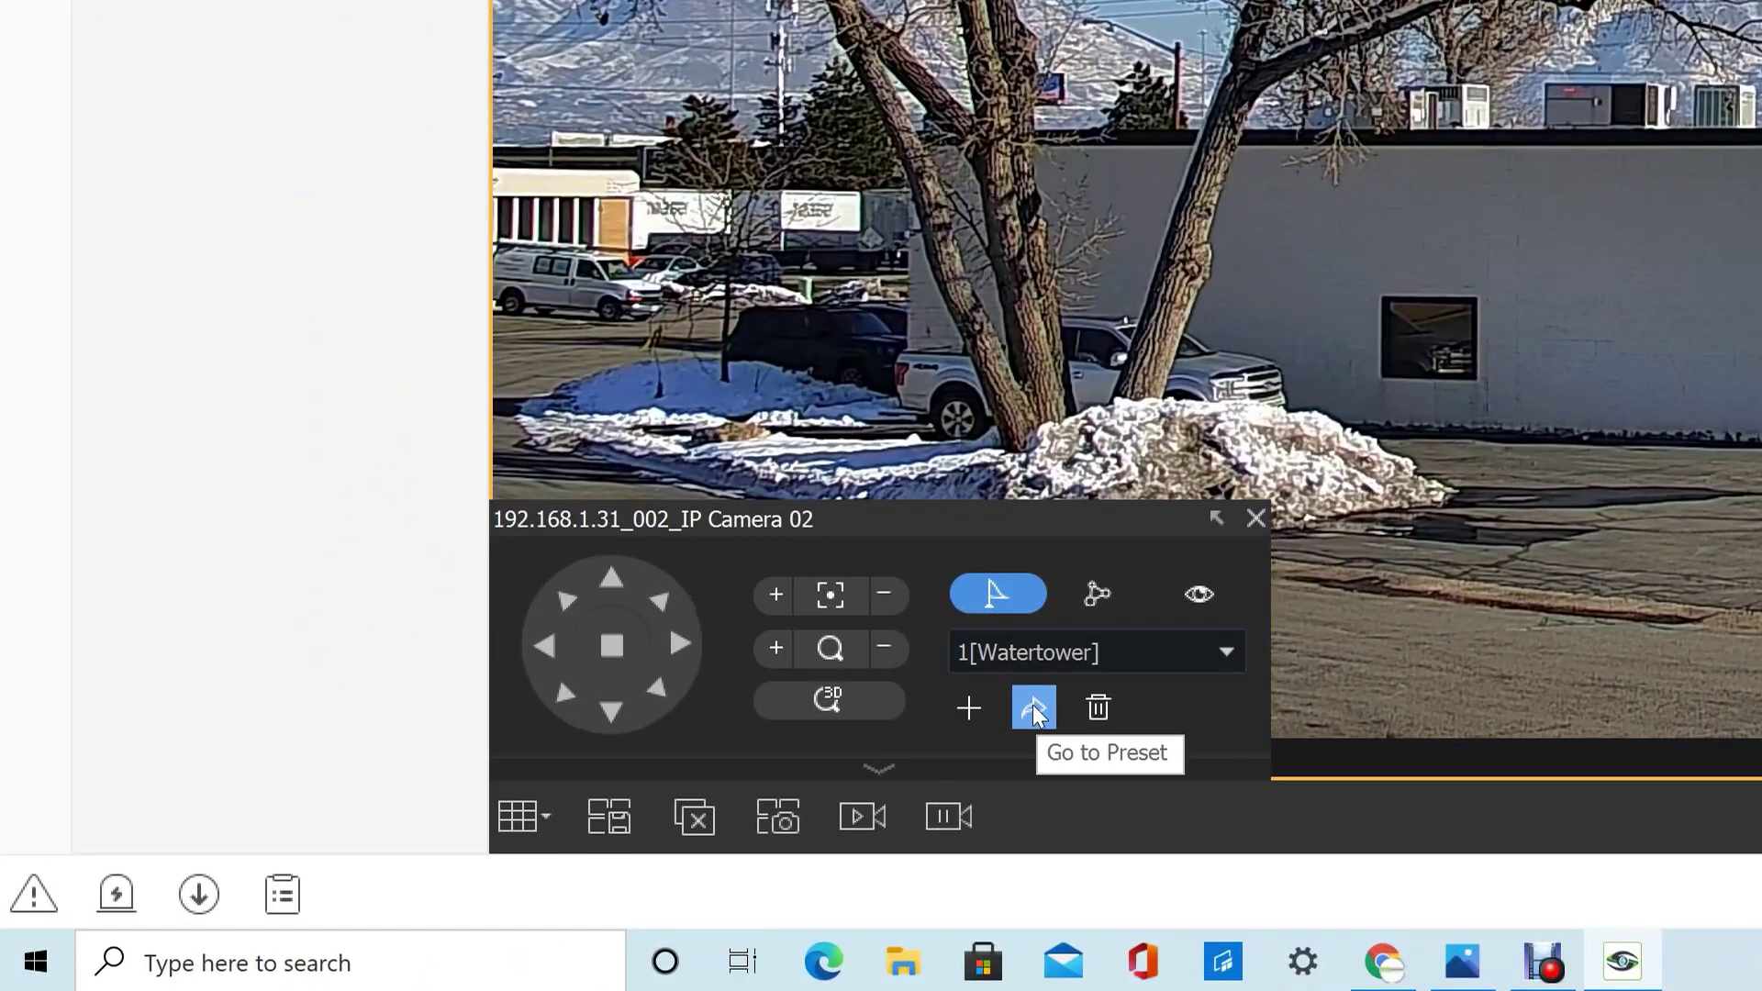
left_click(1032, 704)
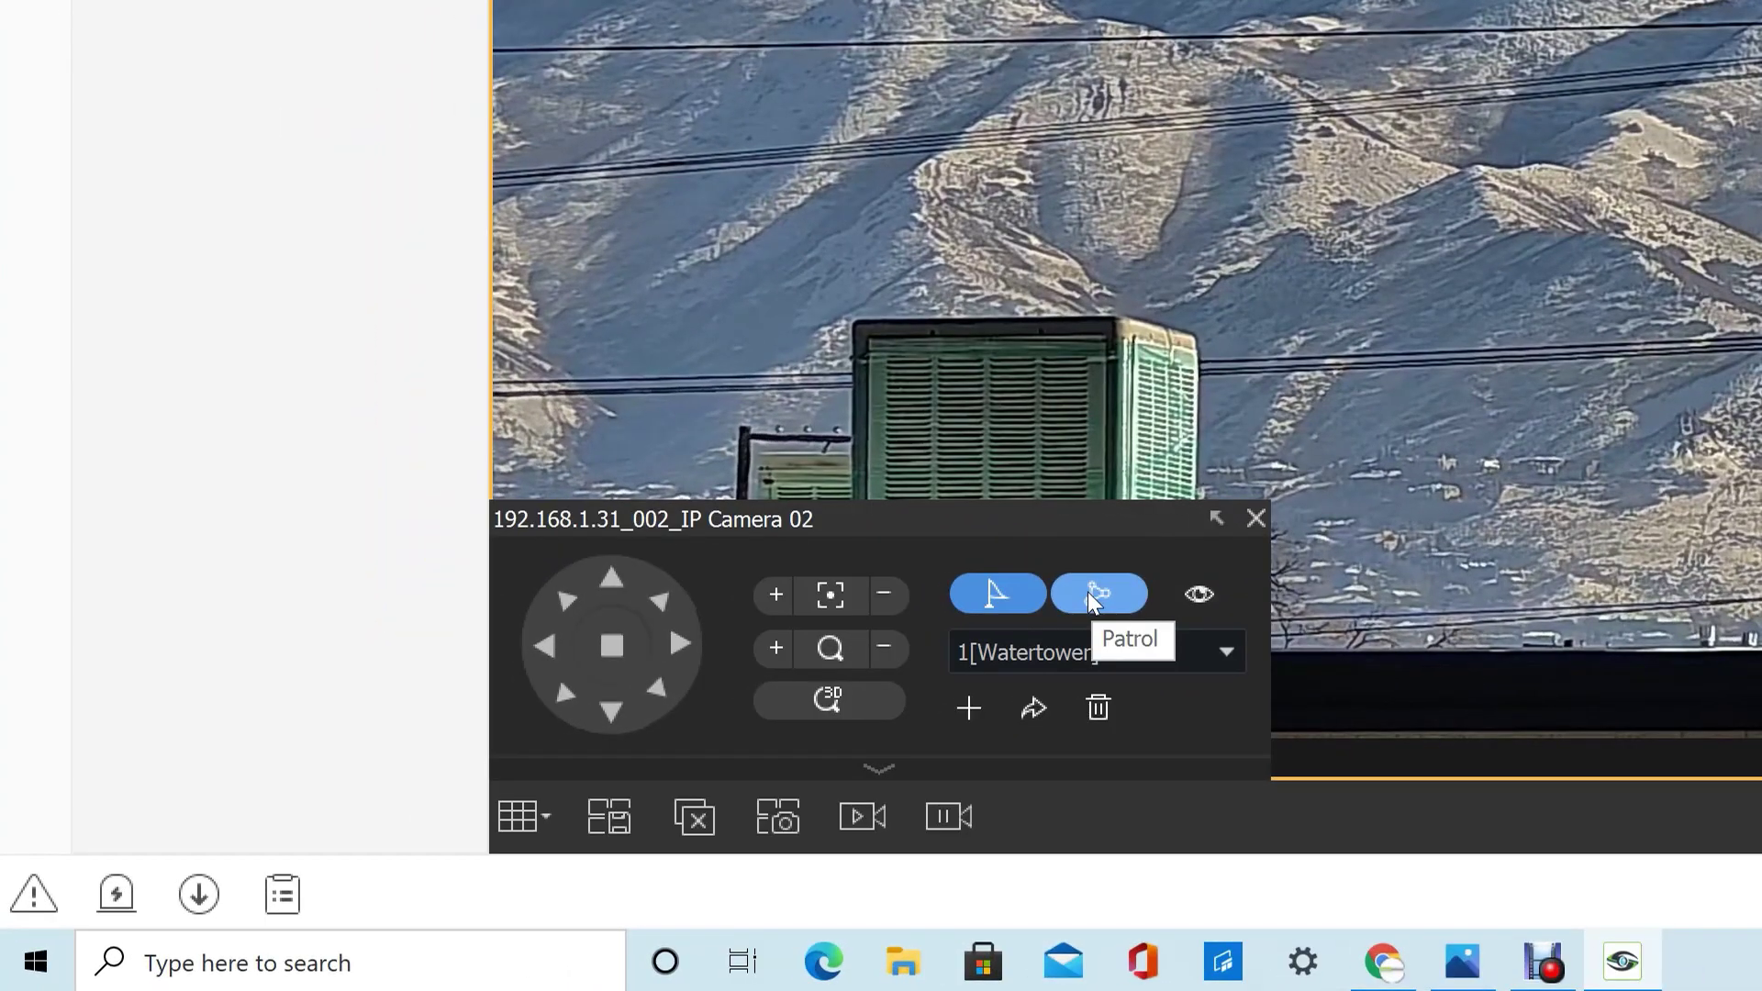
Start a new patrol route numbered 1 and named Patrol
left_click(1087, 591)
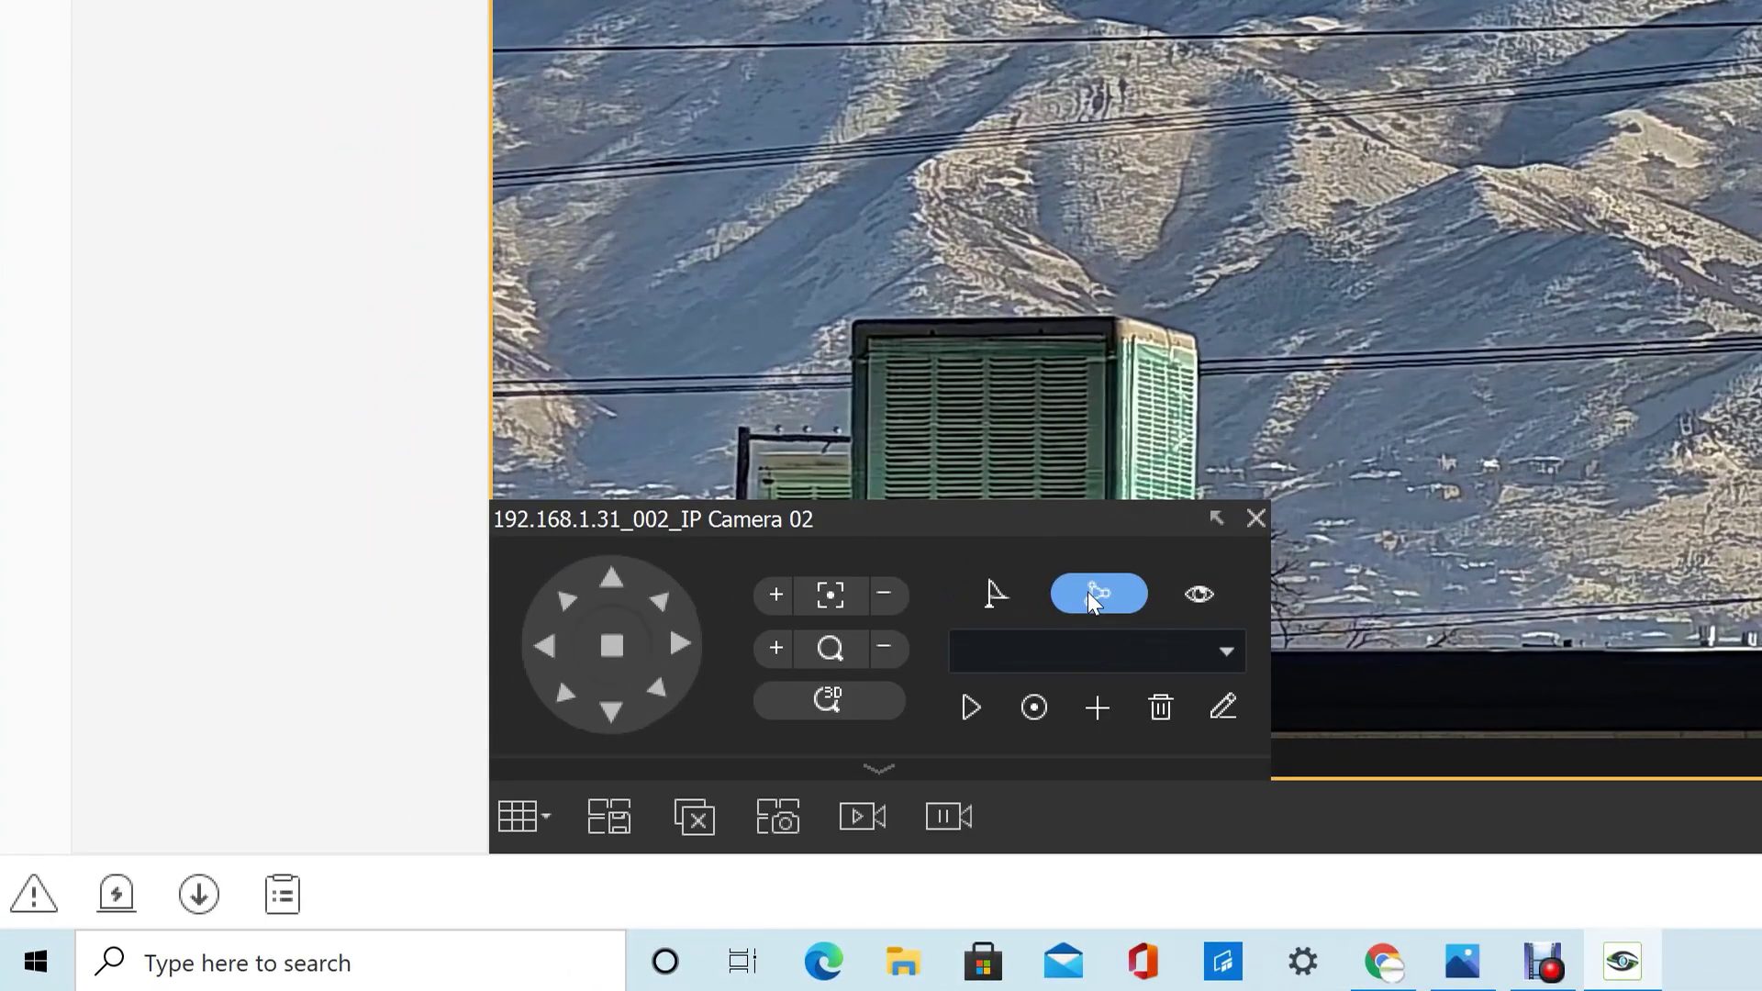
left_click(1204, 664)
left_click(1203, 663)
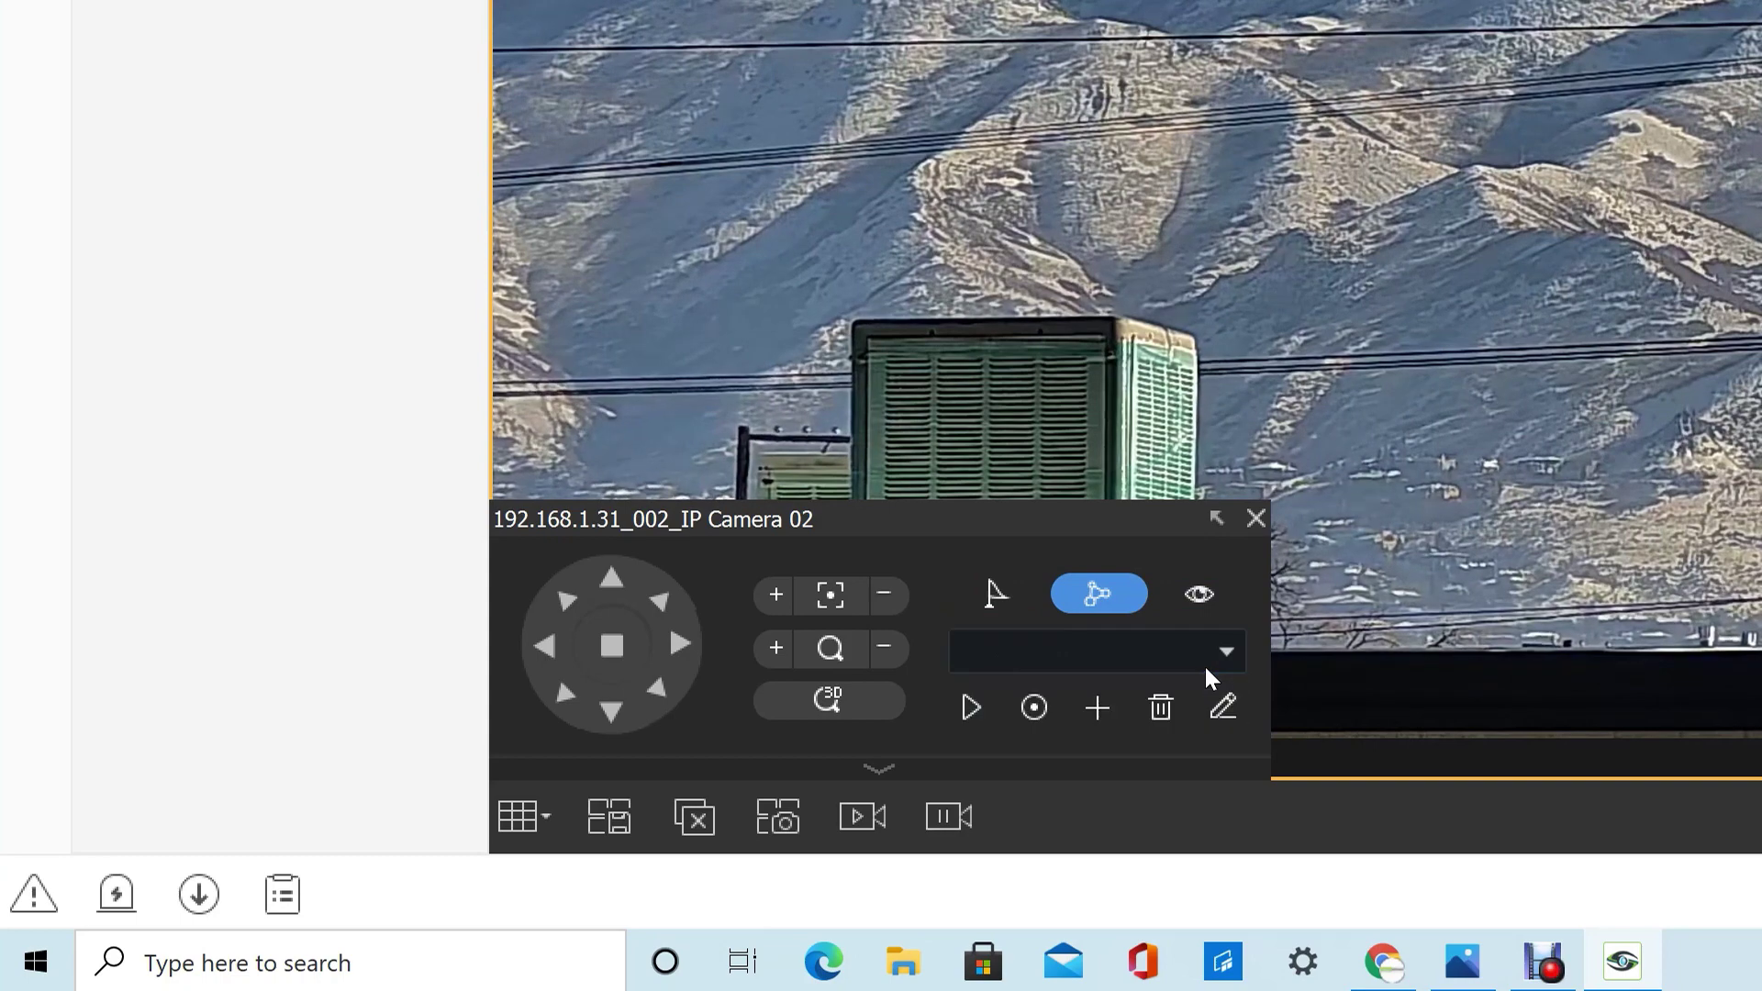
left_click(1112, 702)
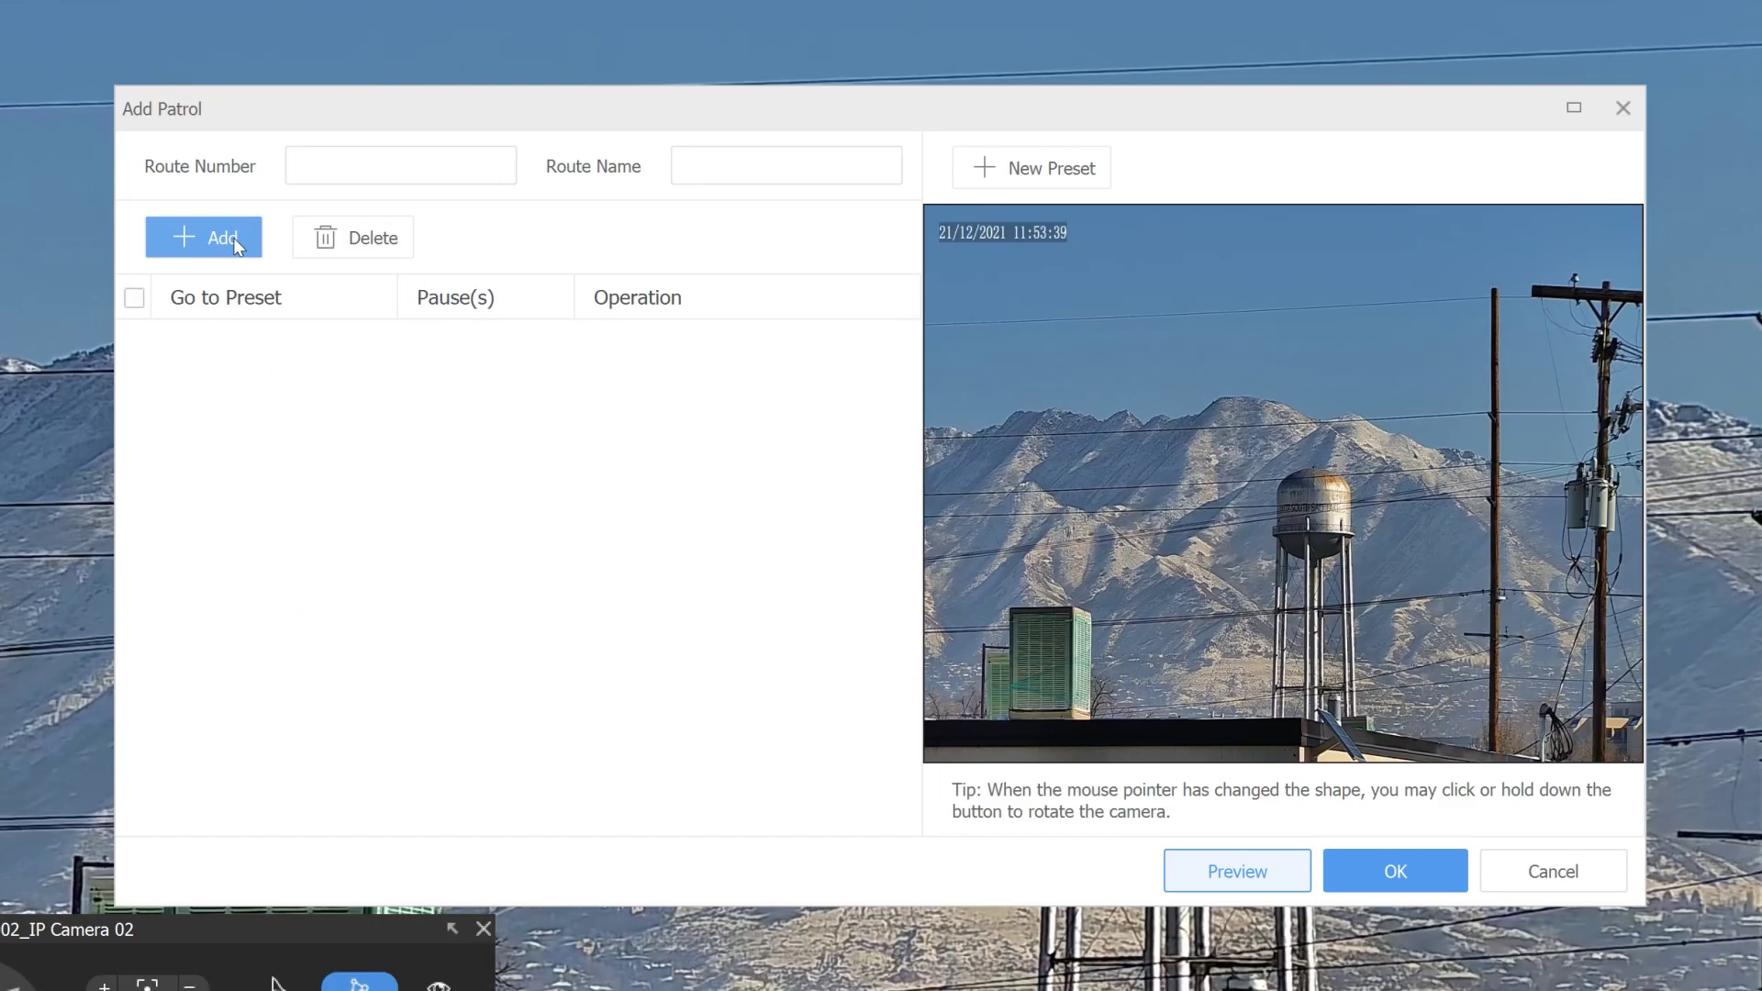
left_click(400, 166)
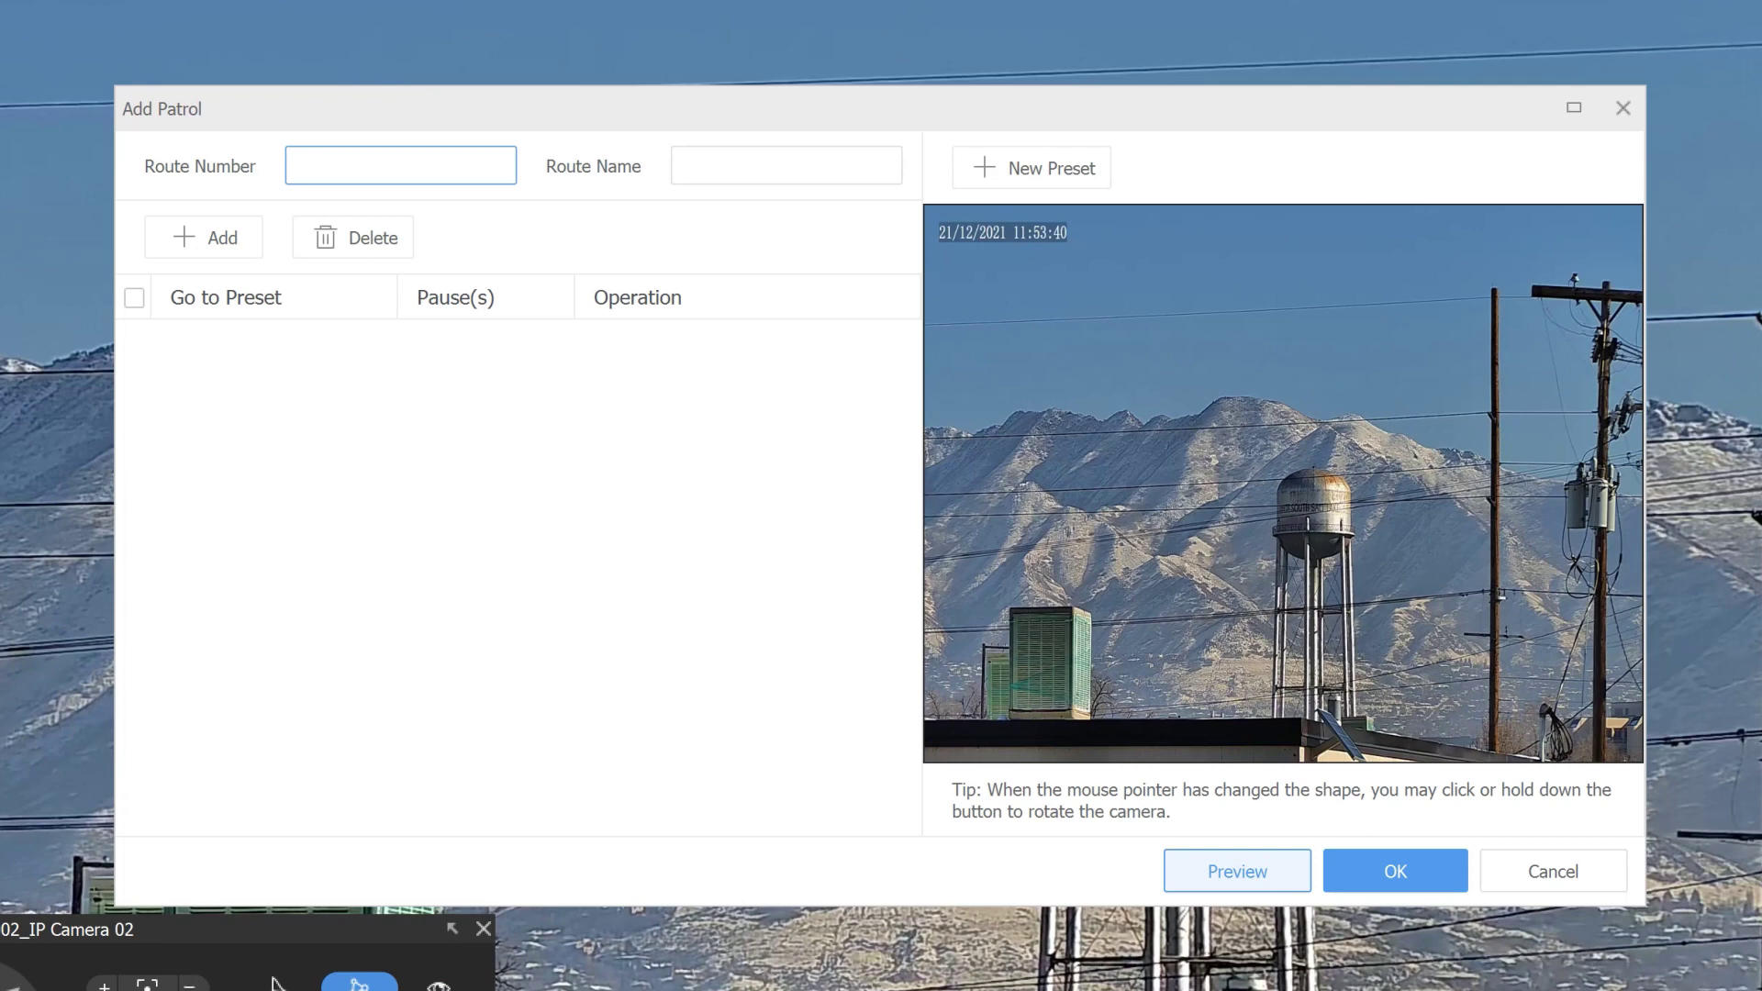
type("1")
key("Tab")
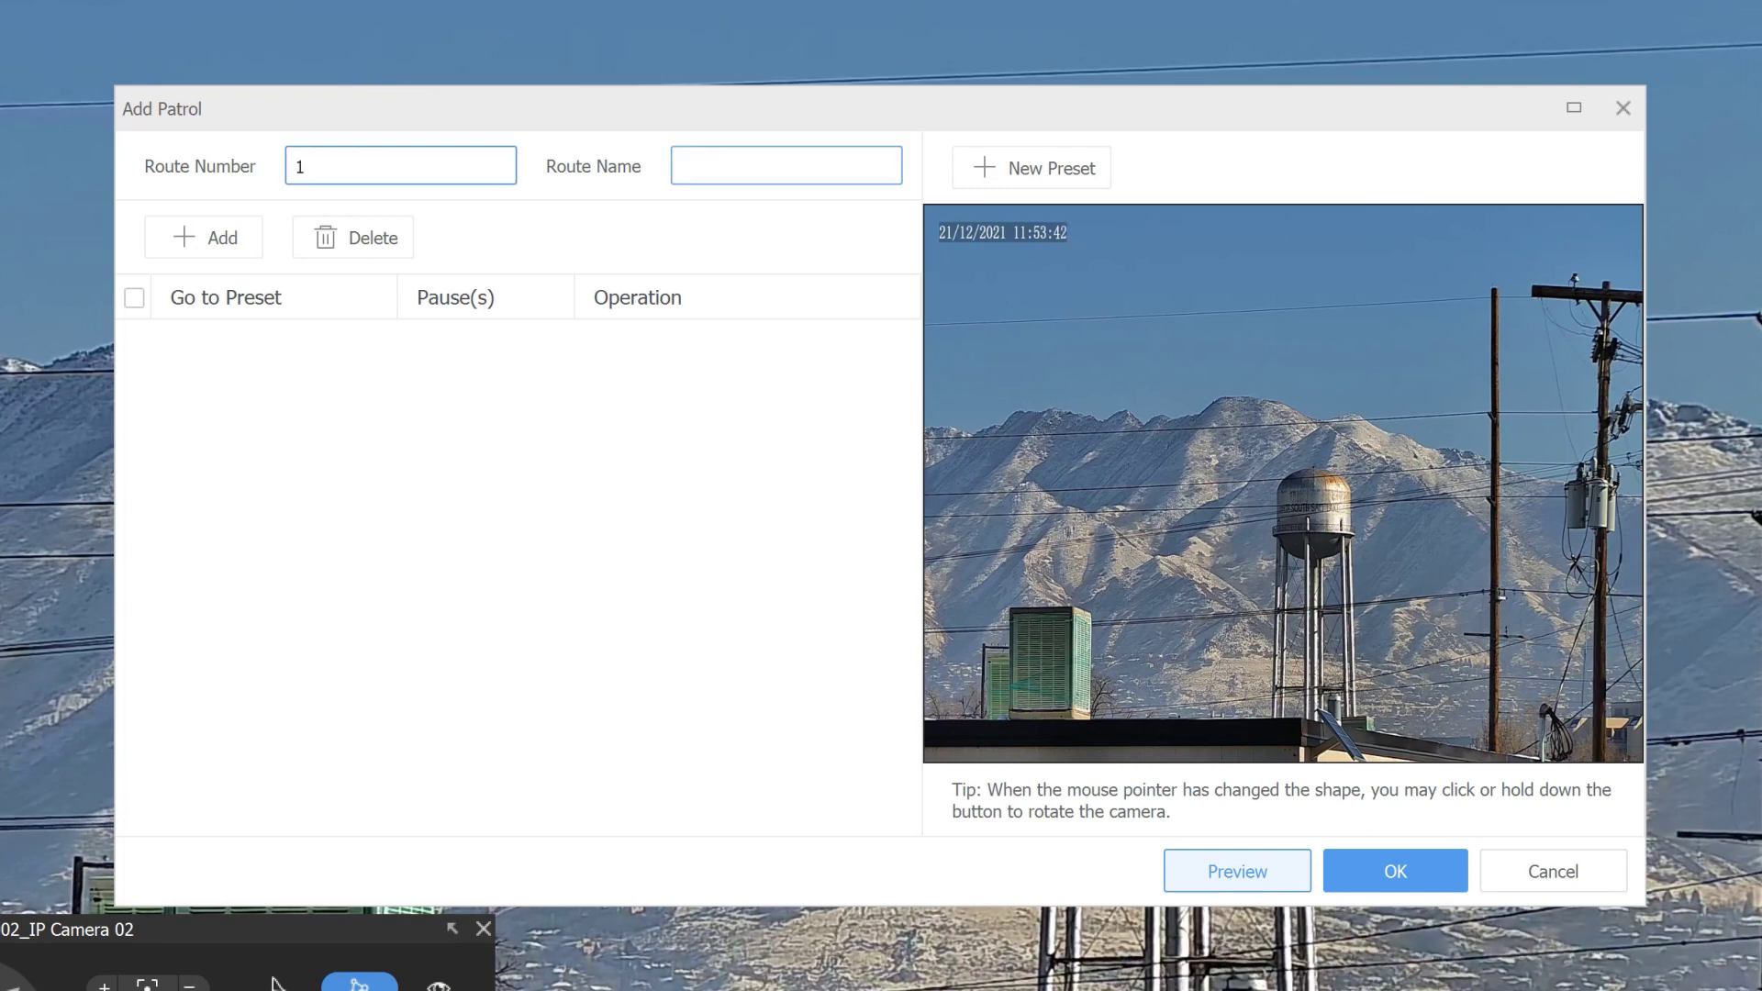
type("Patrol")
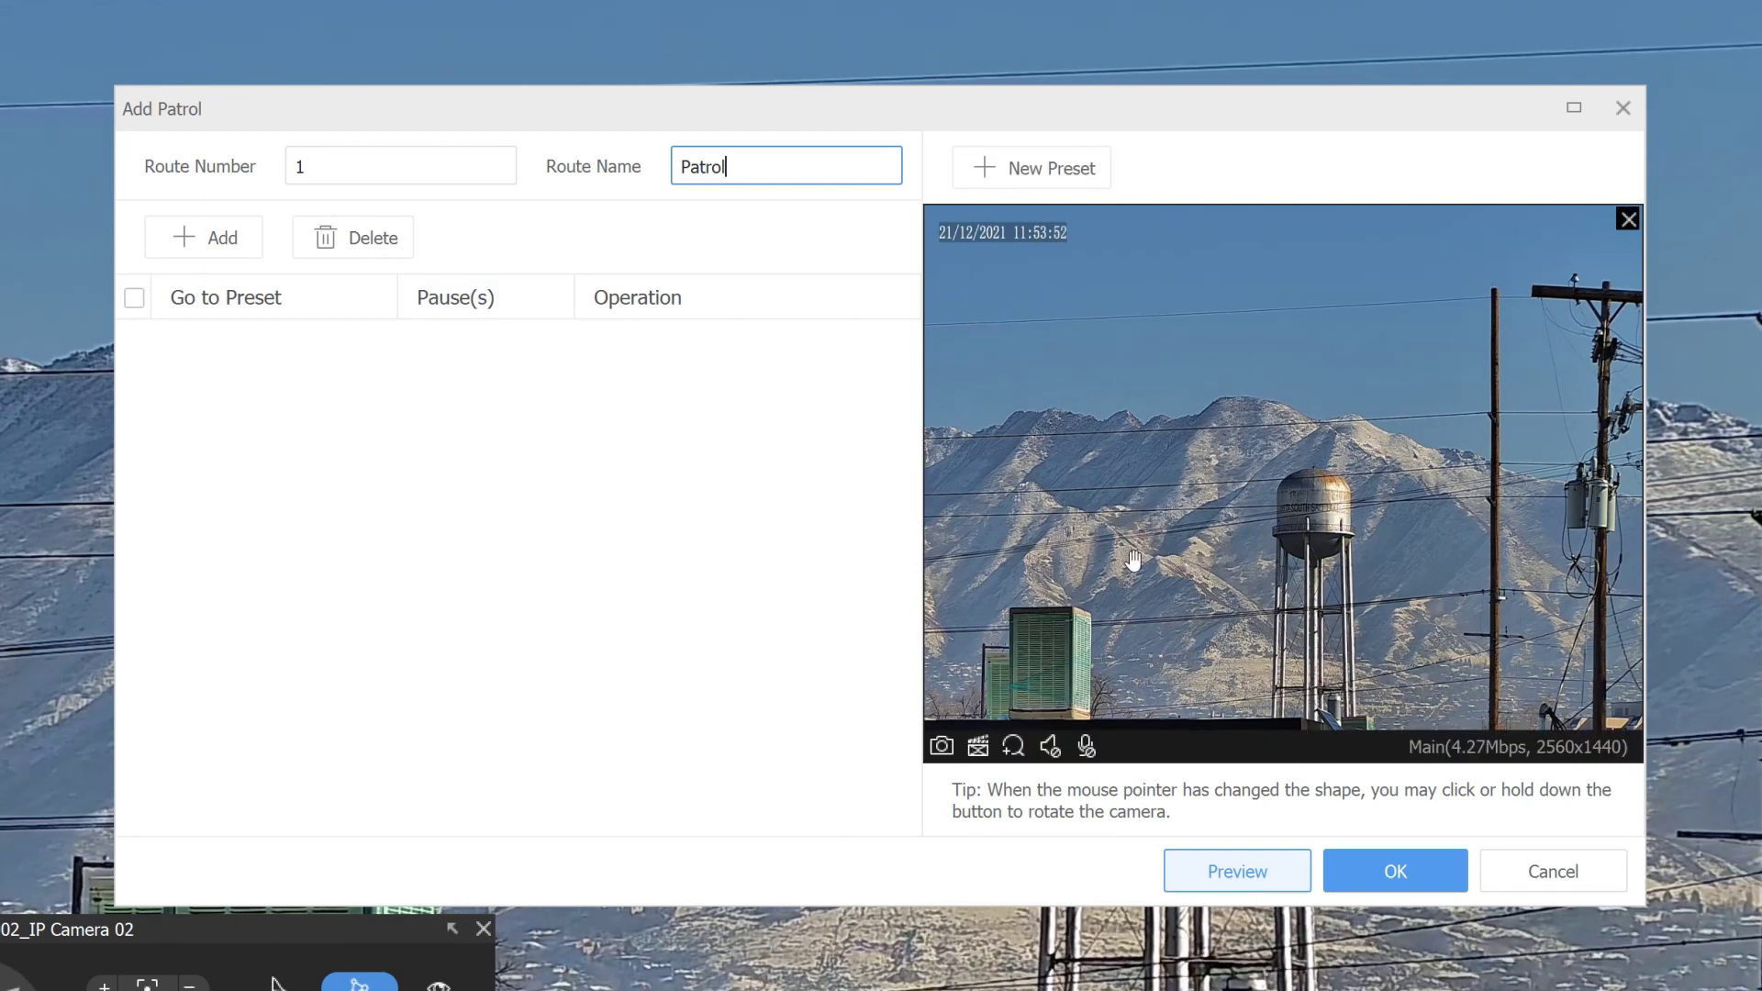
Add 1[Watertower] as the route's first stop, pausing 10 seconds
left_click(978, 553)
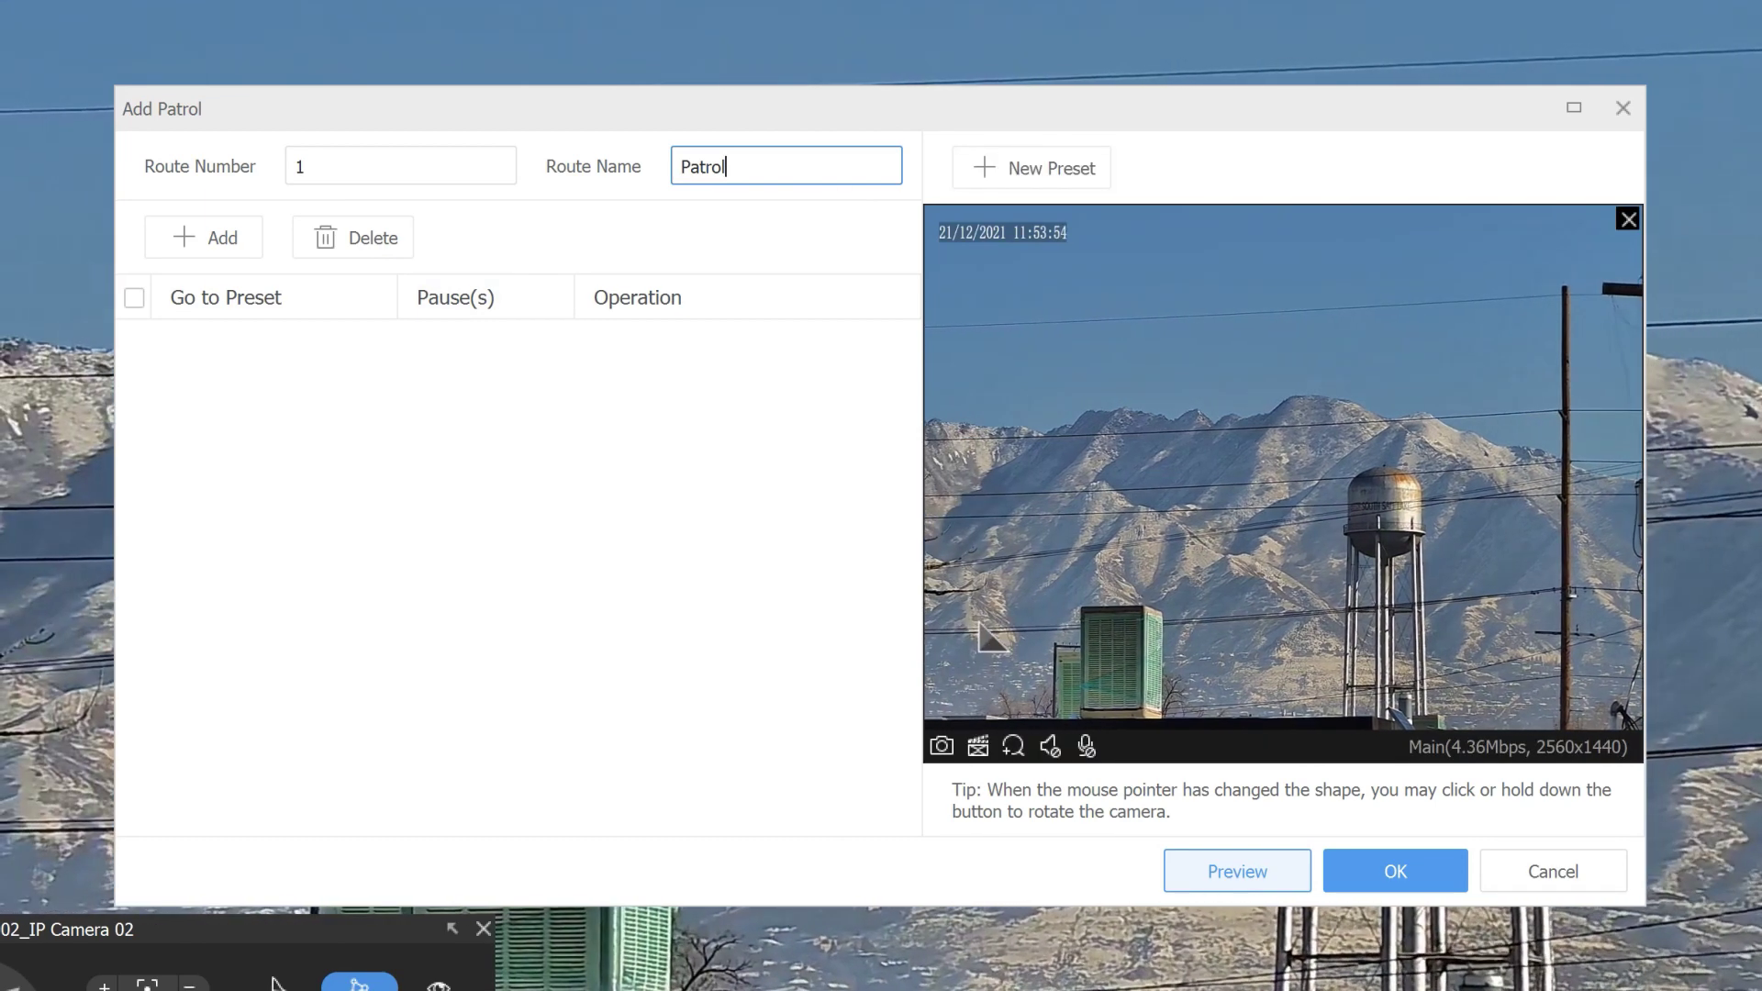
left_click(991, 637)
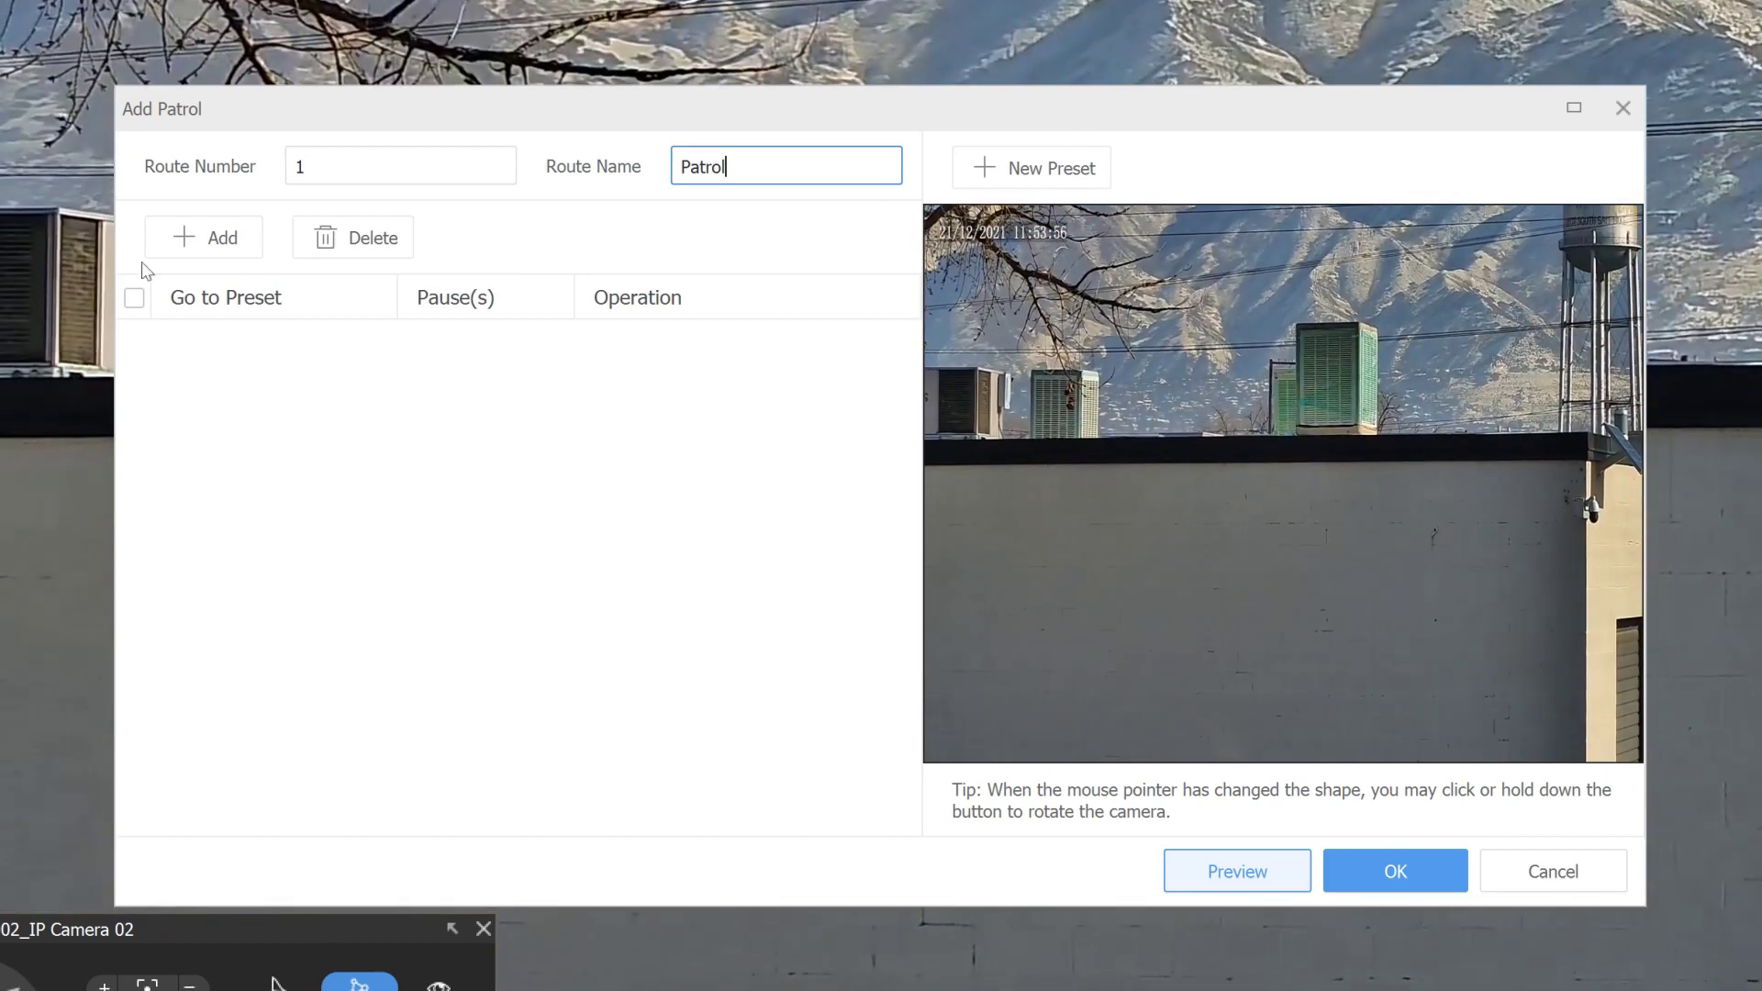
left_click(183, 241)
left_click(358, 343)
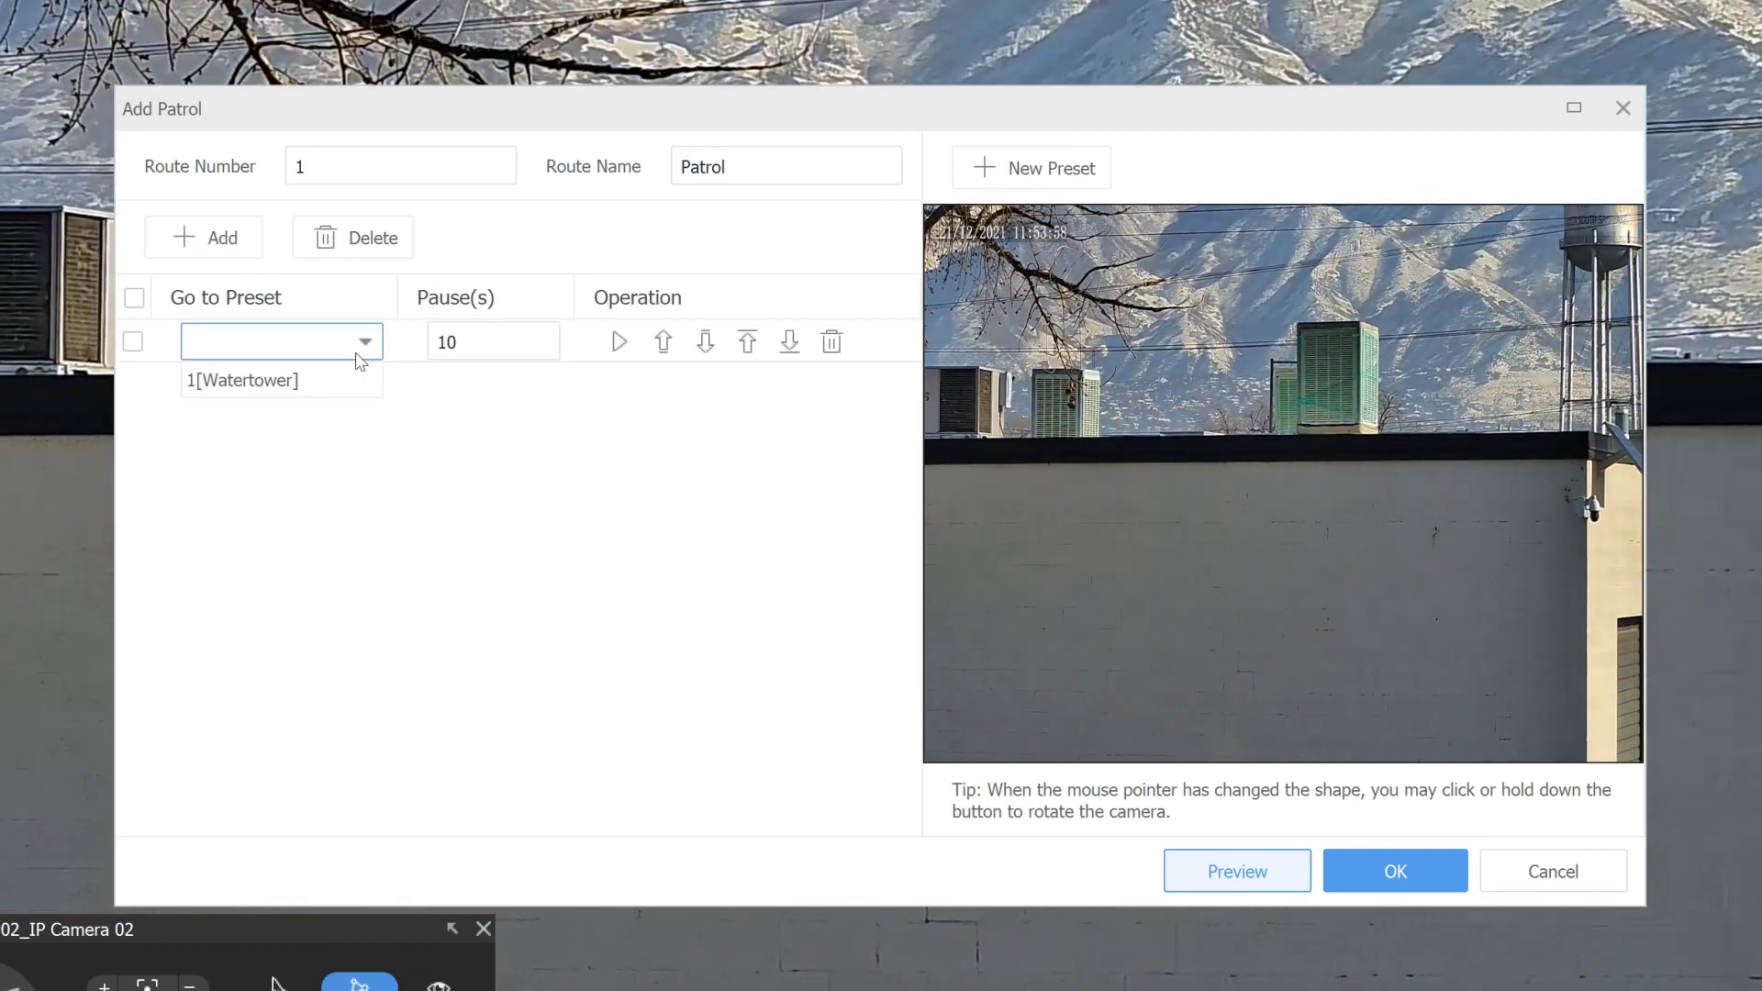
left_click(311, 381)
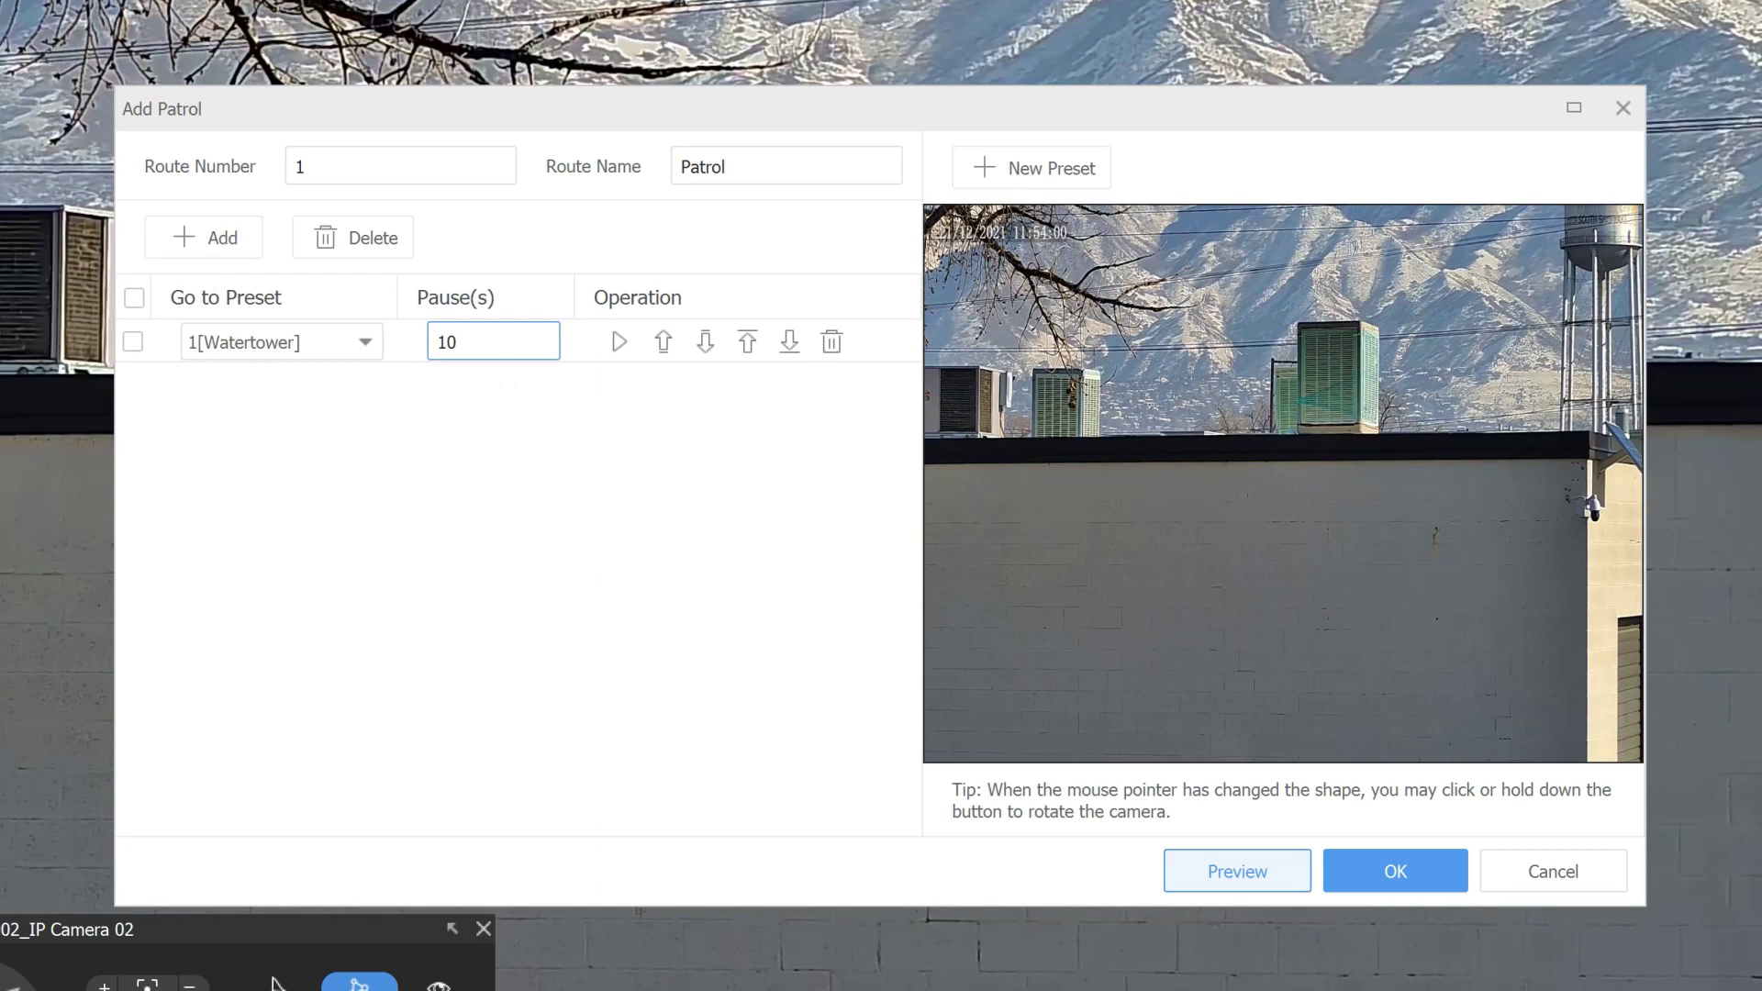
left_click(1315, 275)
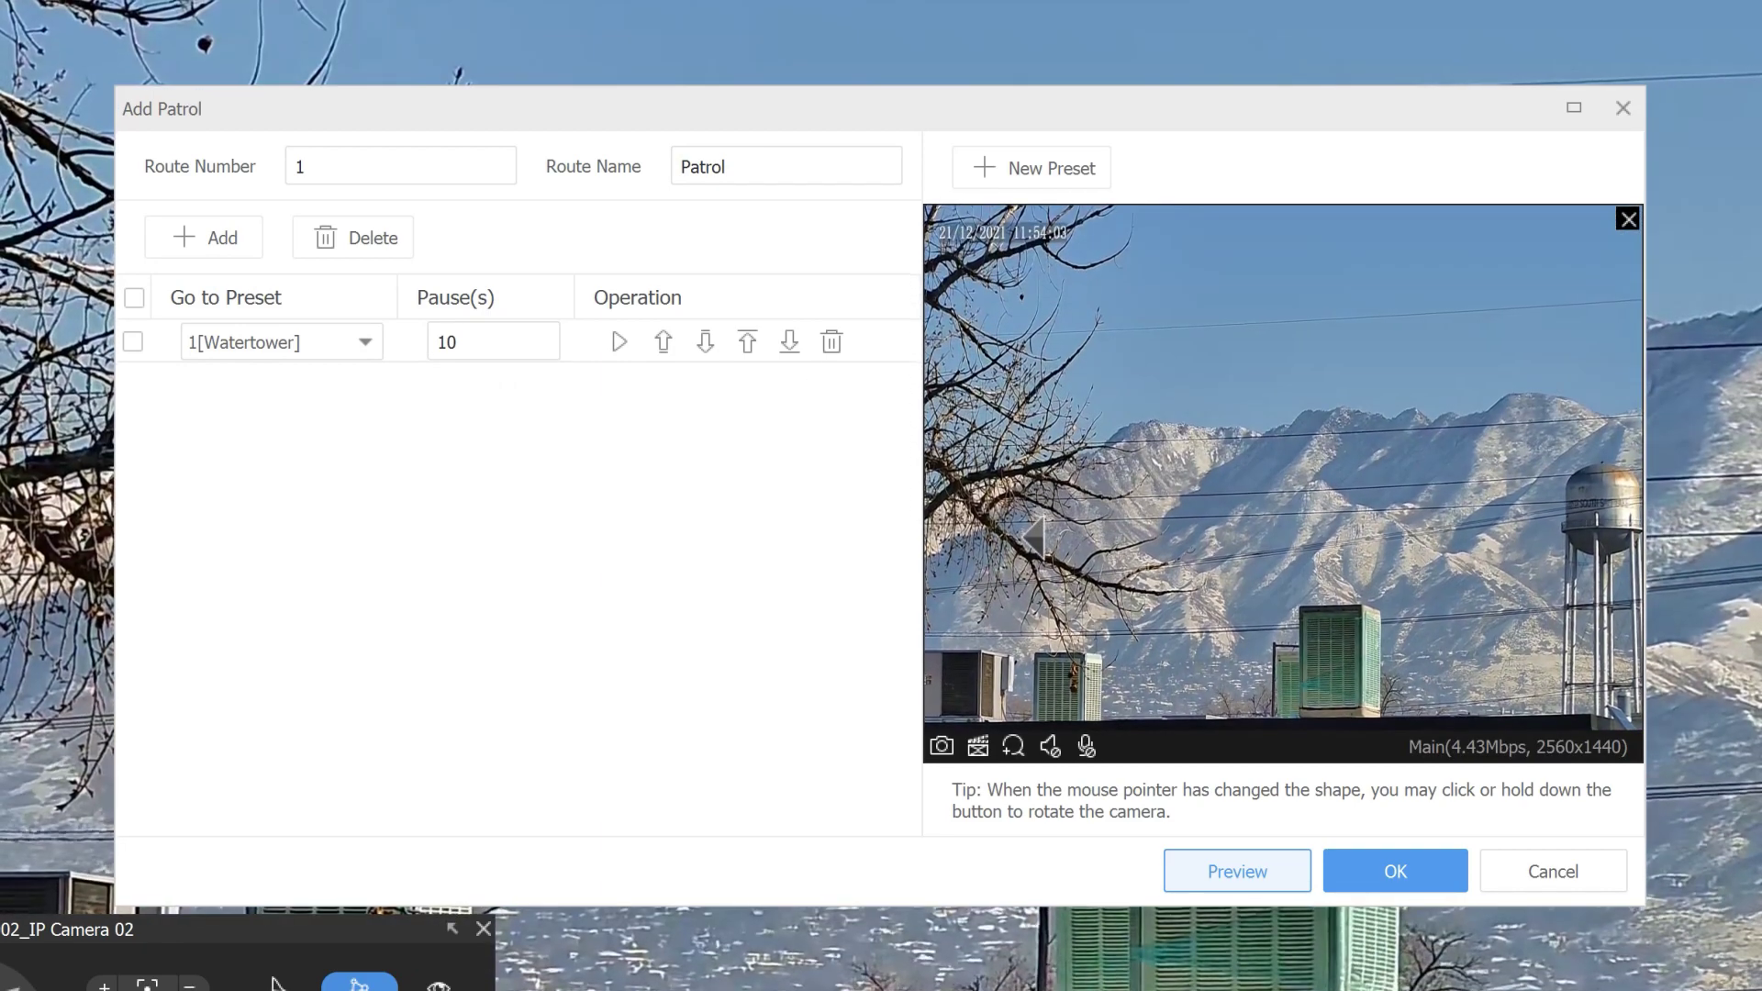
Aim left toward the trees and save the view as preset 2 named Mountain
left_click(1034, 537)
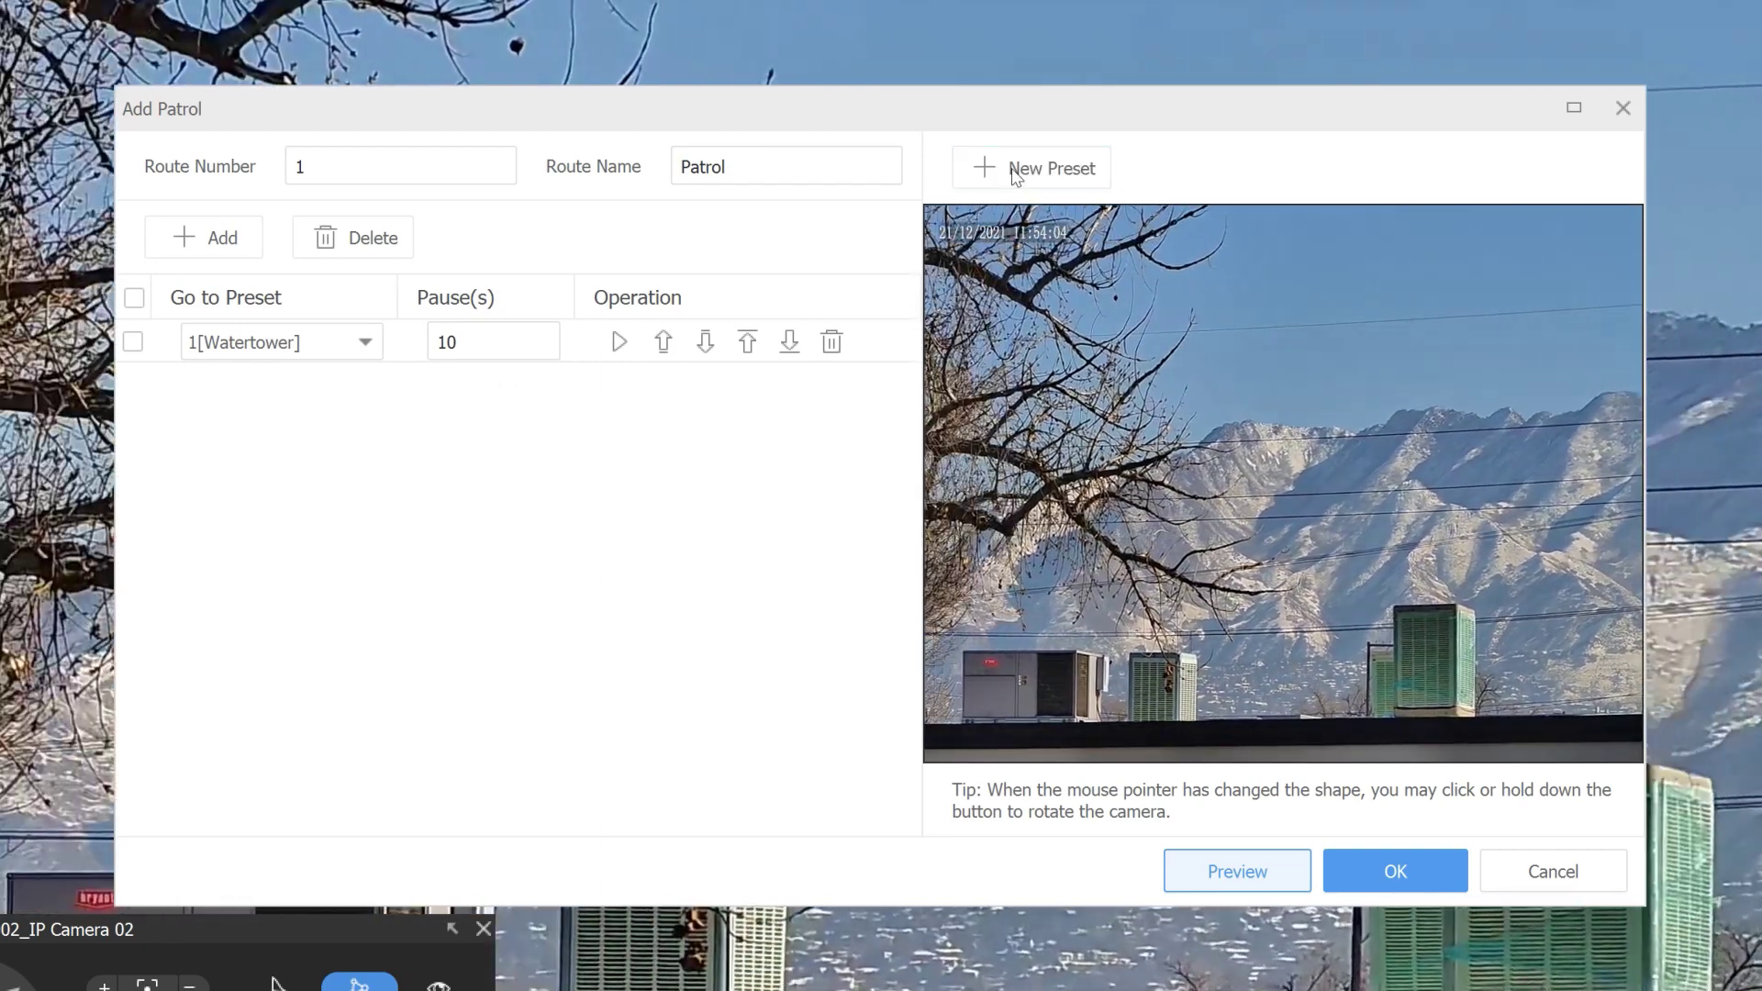
left_click(1019, 170)
type("2")
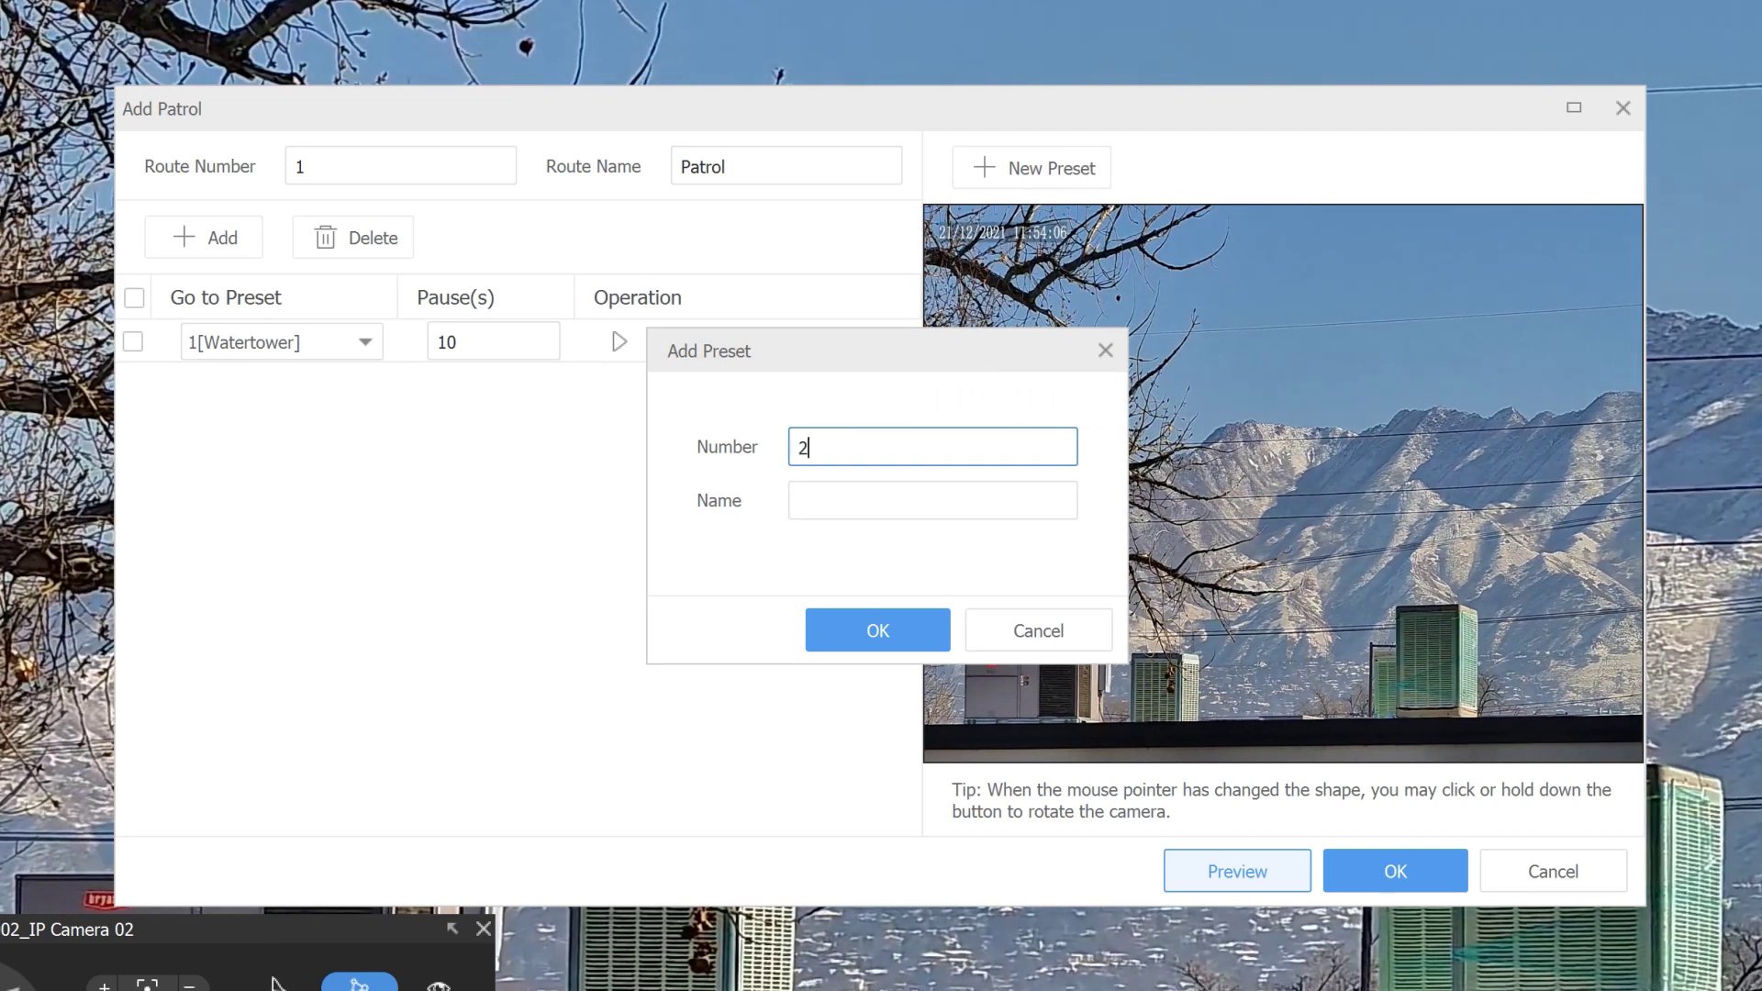
left_click(932, 500)
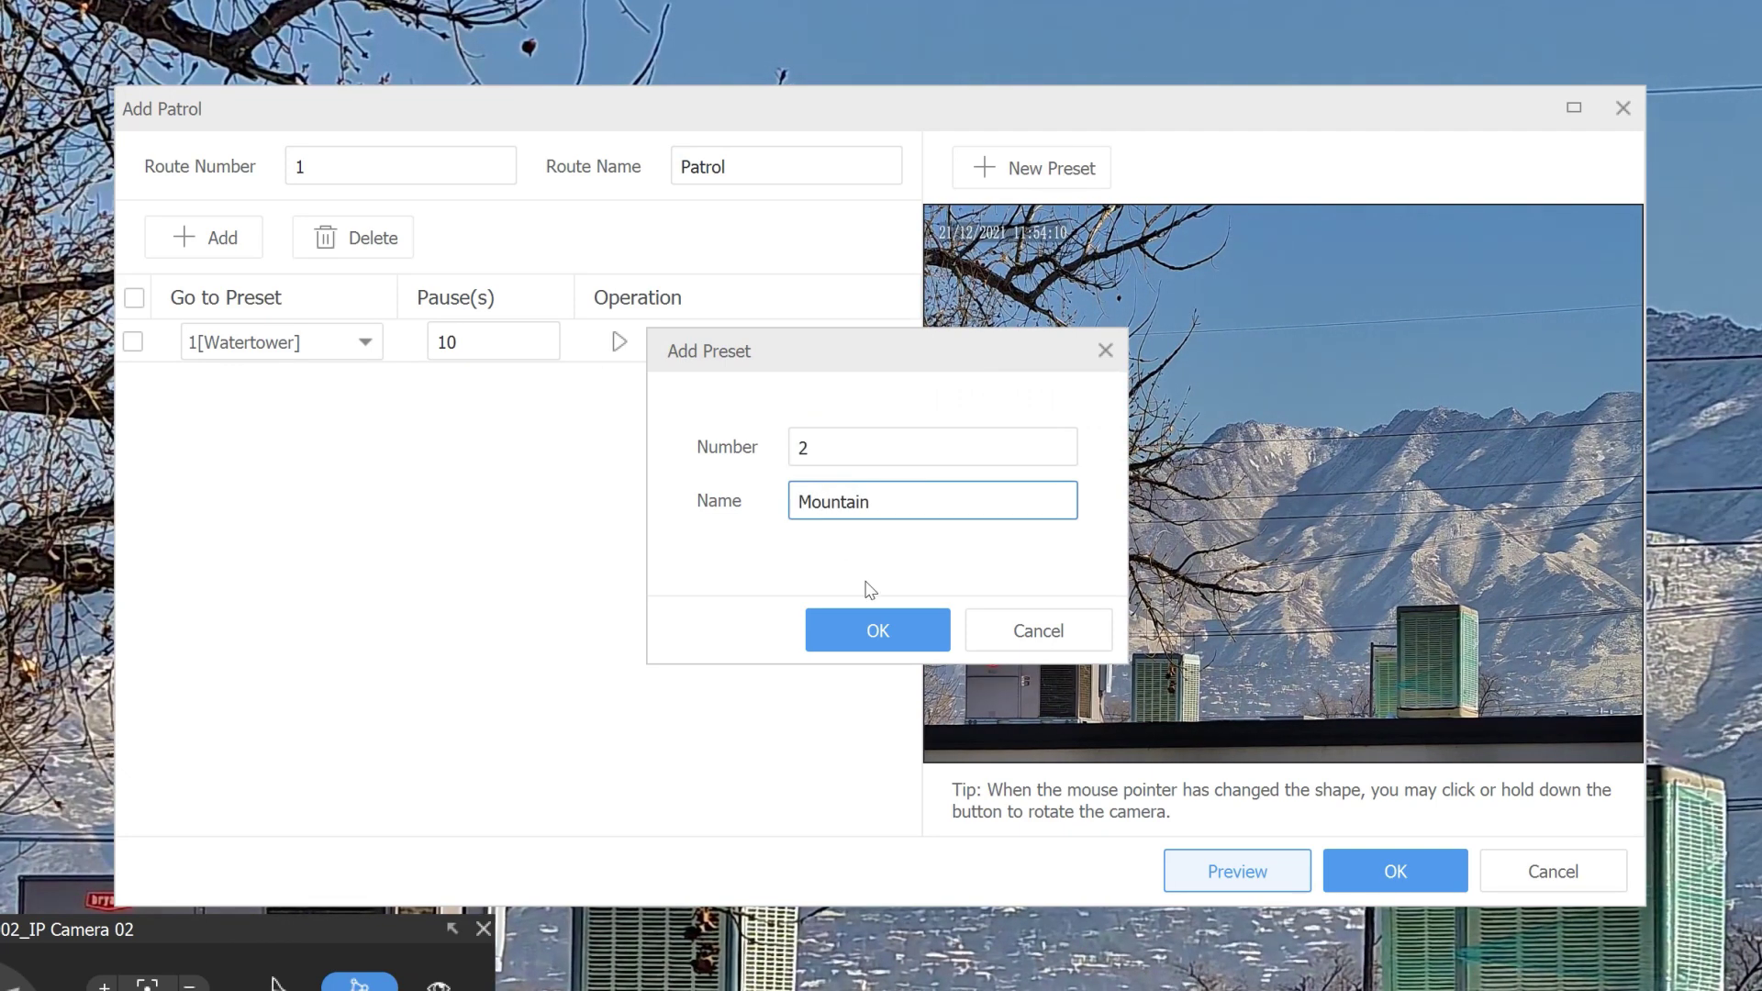
left_click(867, 631)
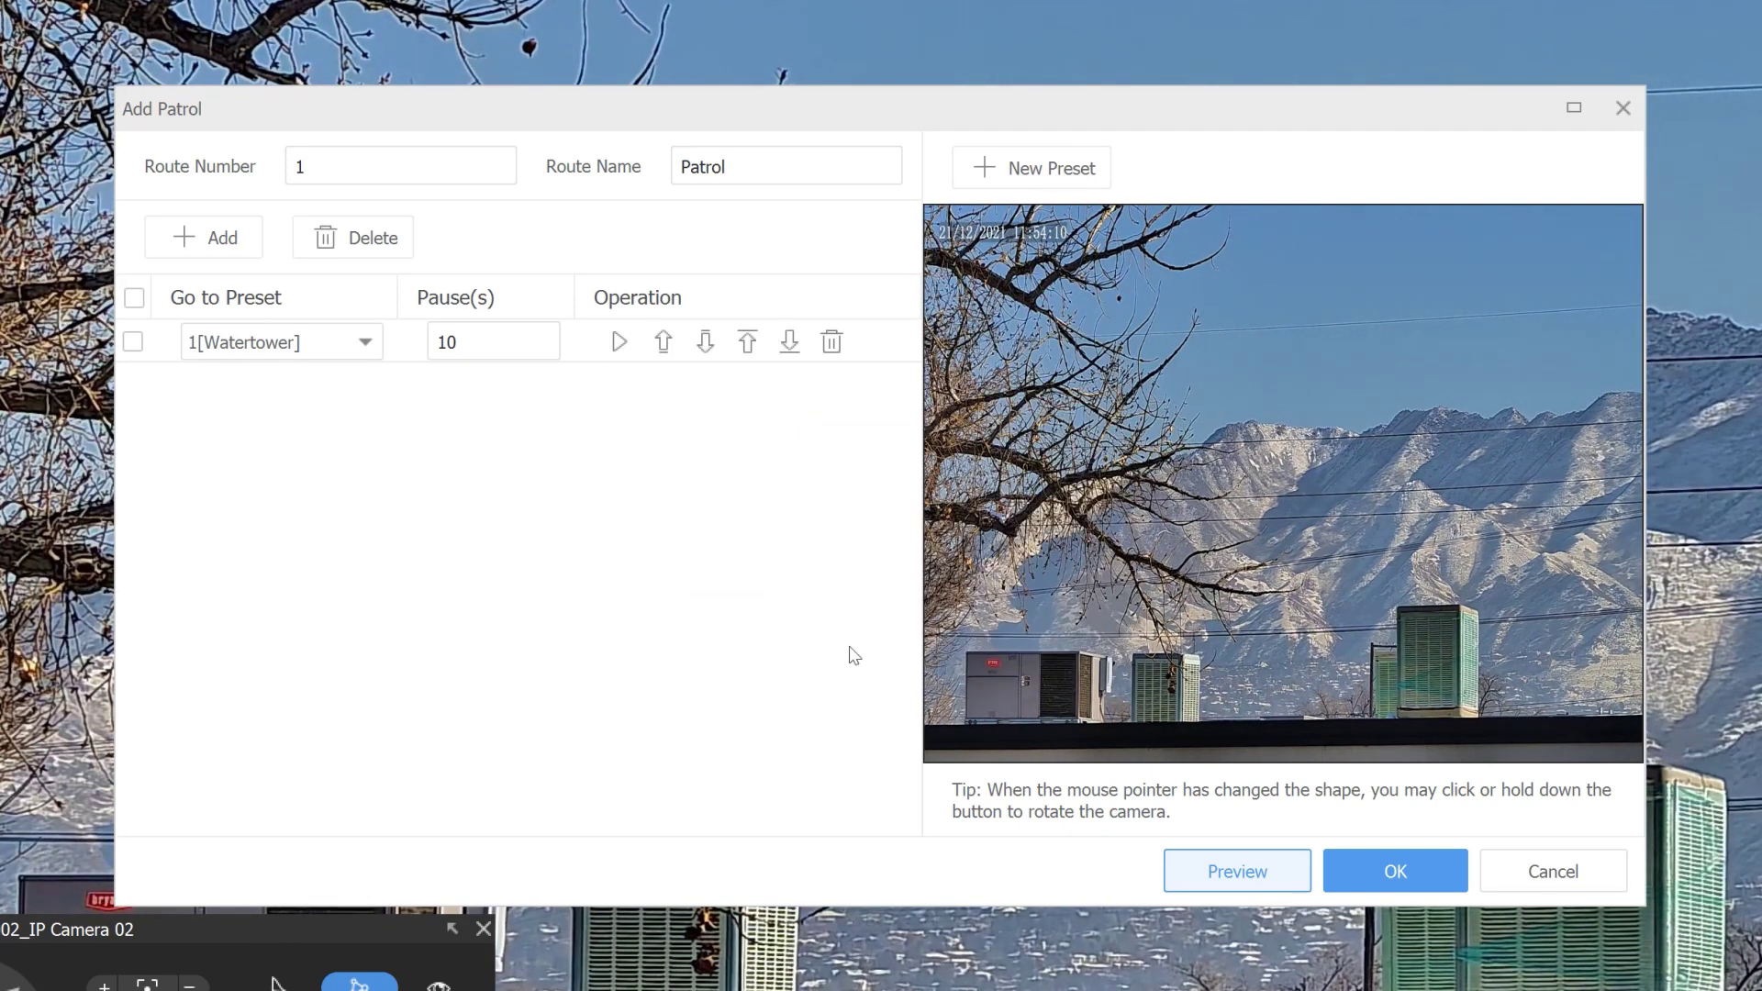
Add 2[Mountain] as the patrol route's second stop
left_click(218, 246)
left_click(339, 390)
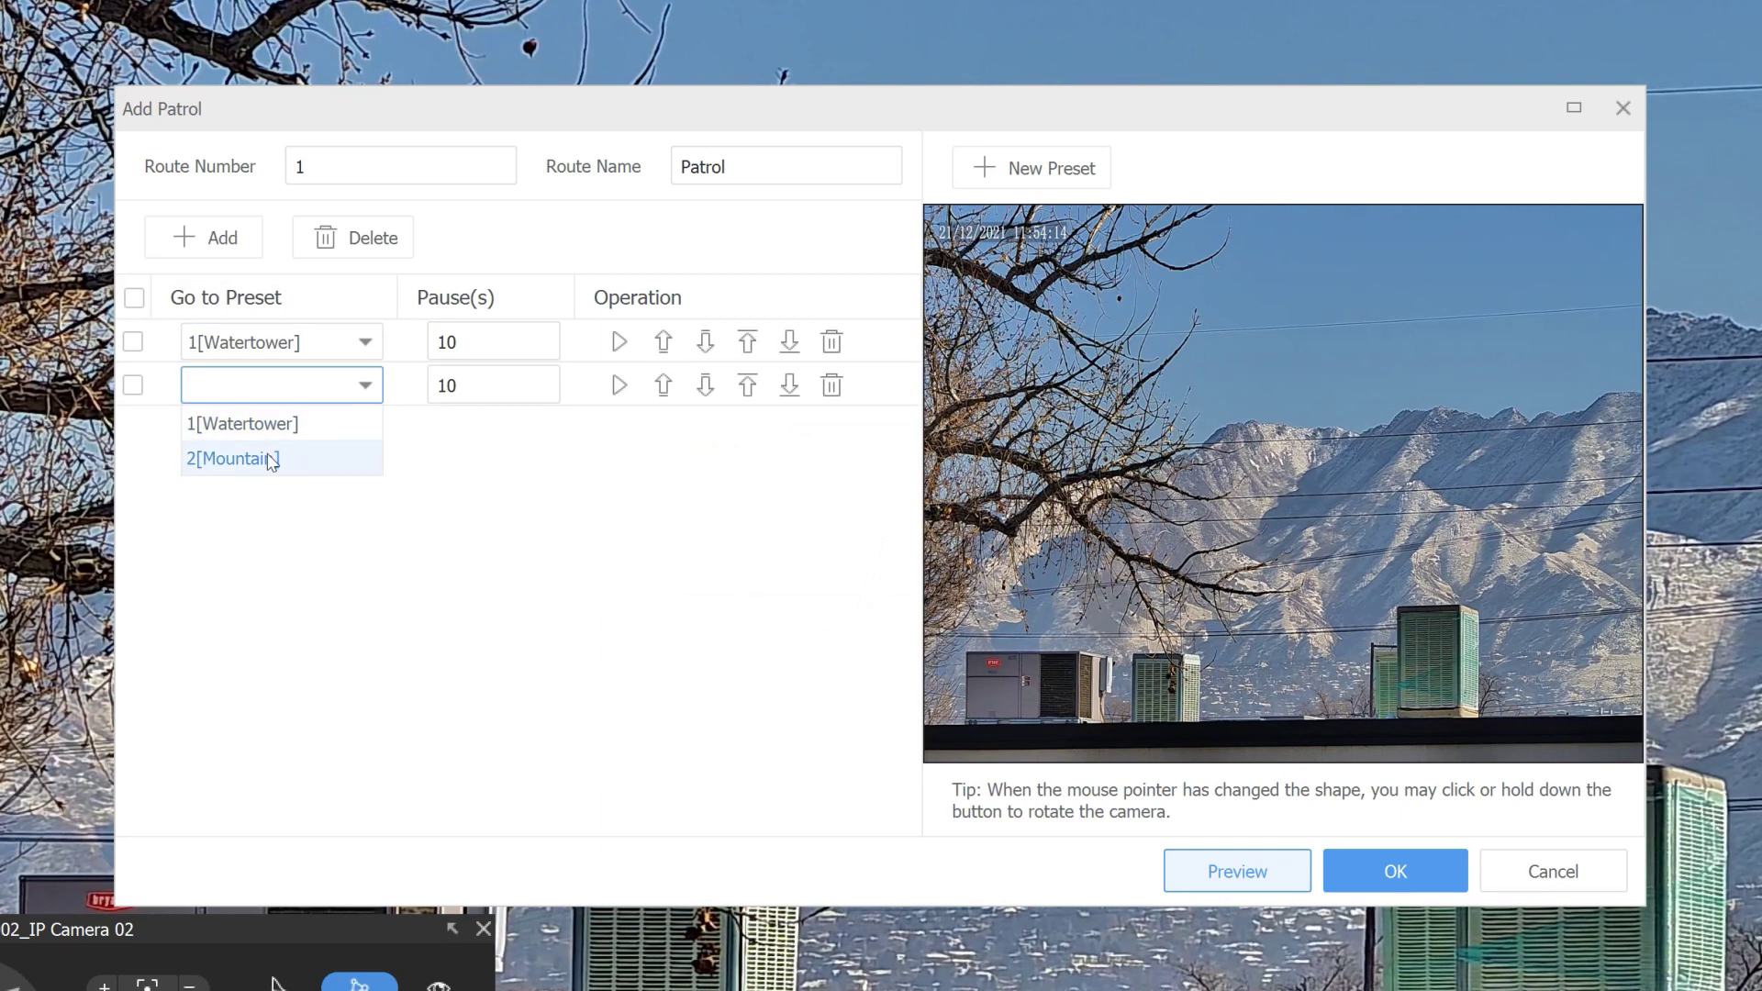
left_click(238, 458)
left_click(1113, 686)
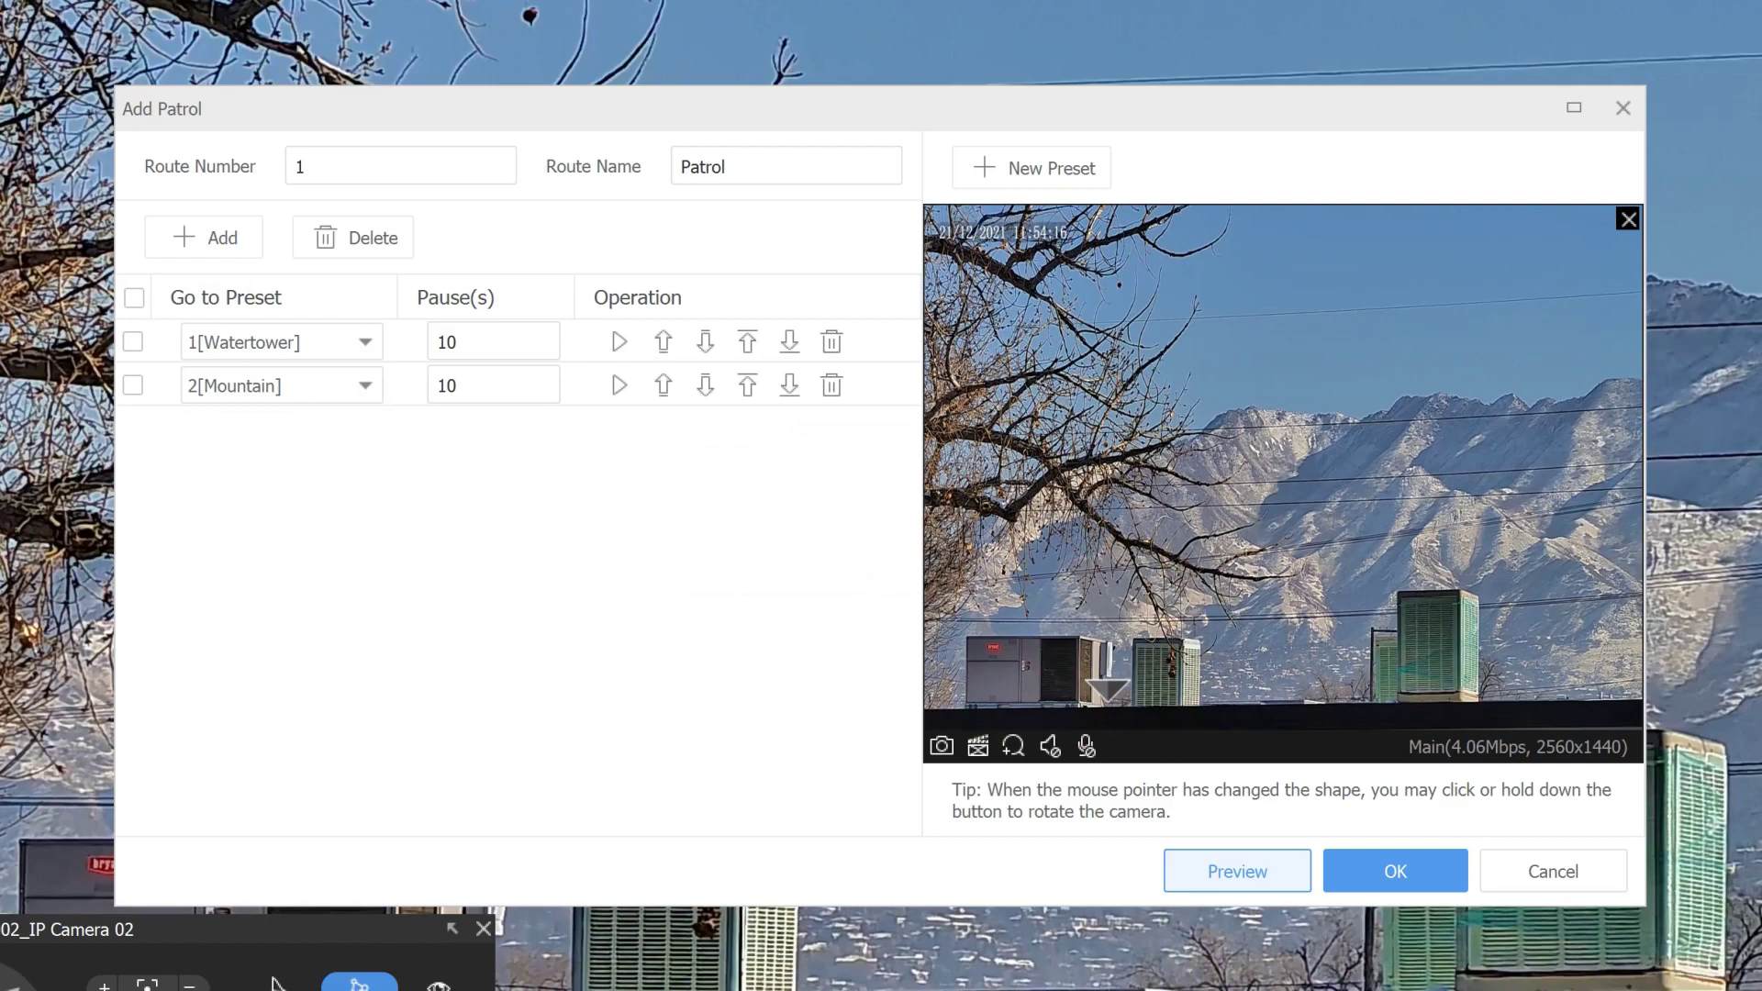
Pan to the parking lot, save it as preset 3 'Parking', and add a third patrol stop
left_click(977, 552)
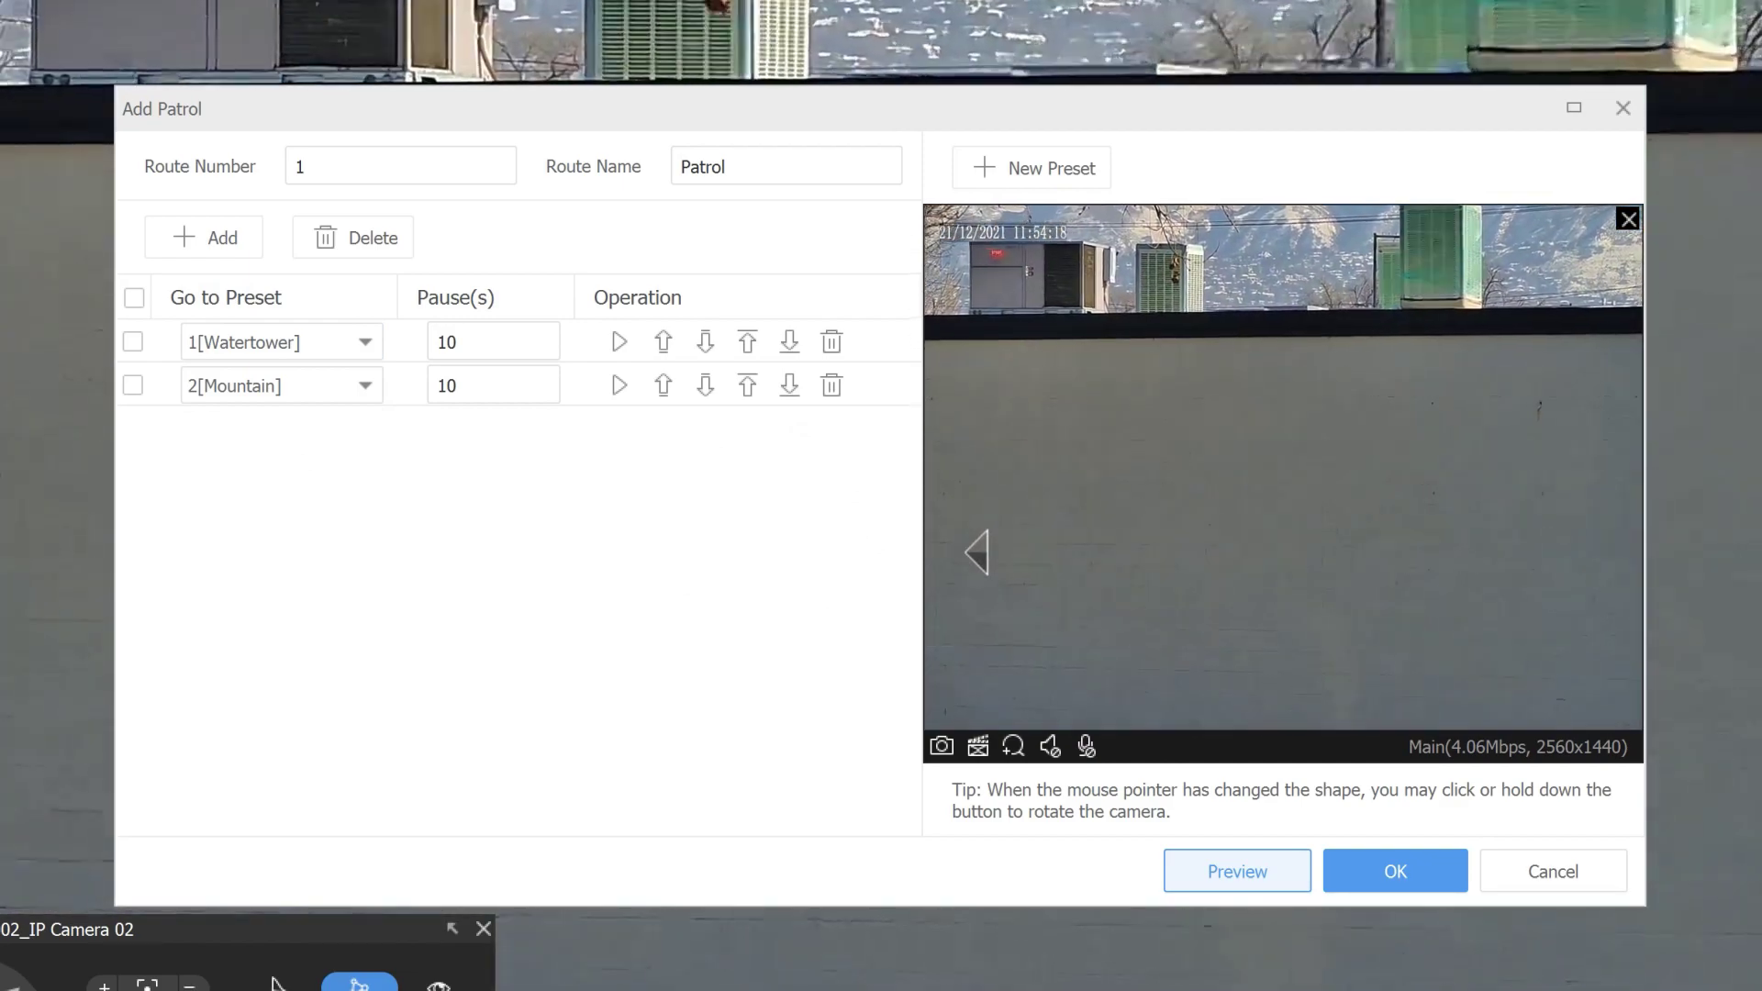
left_click_drag(976, 551, 977, 551)
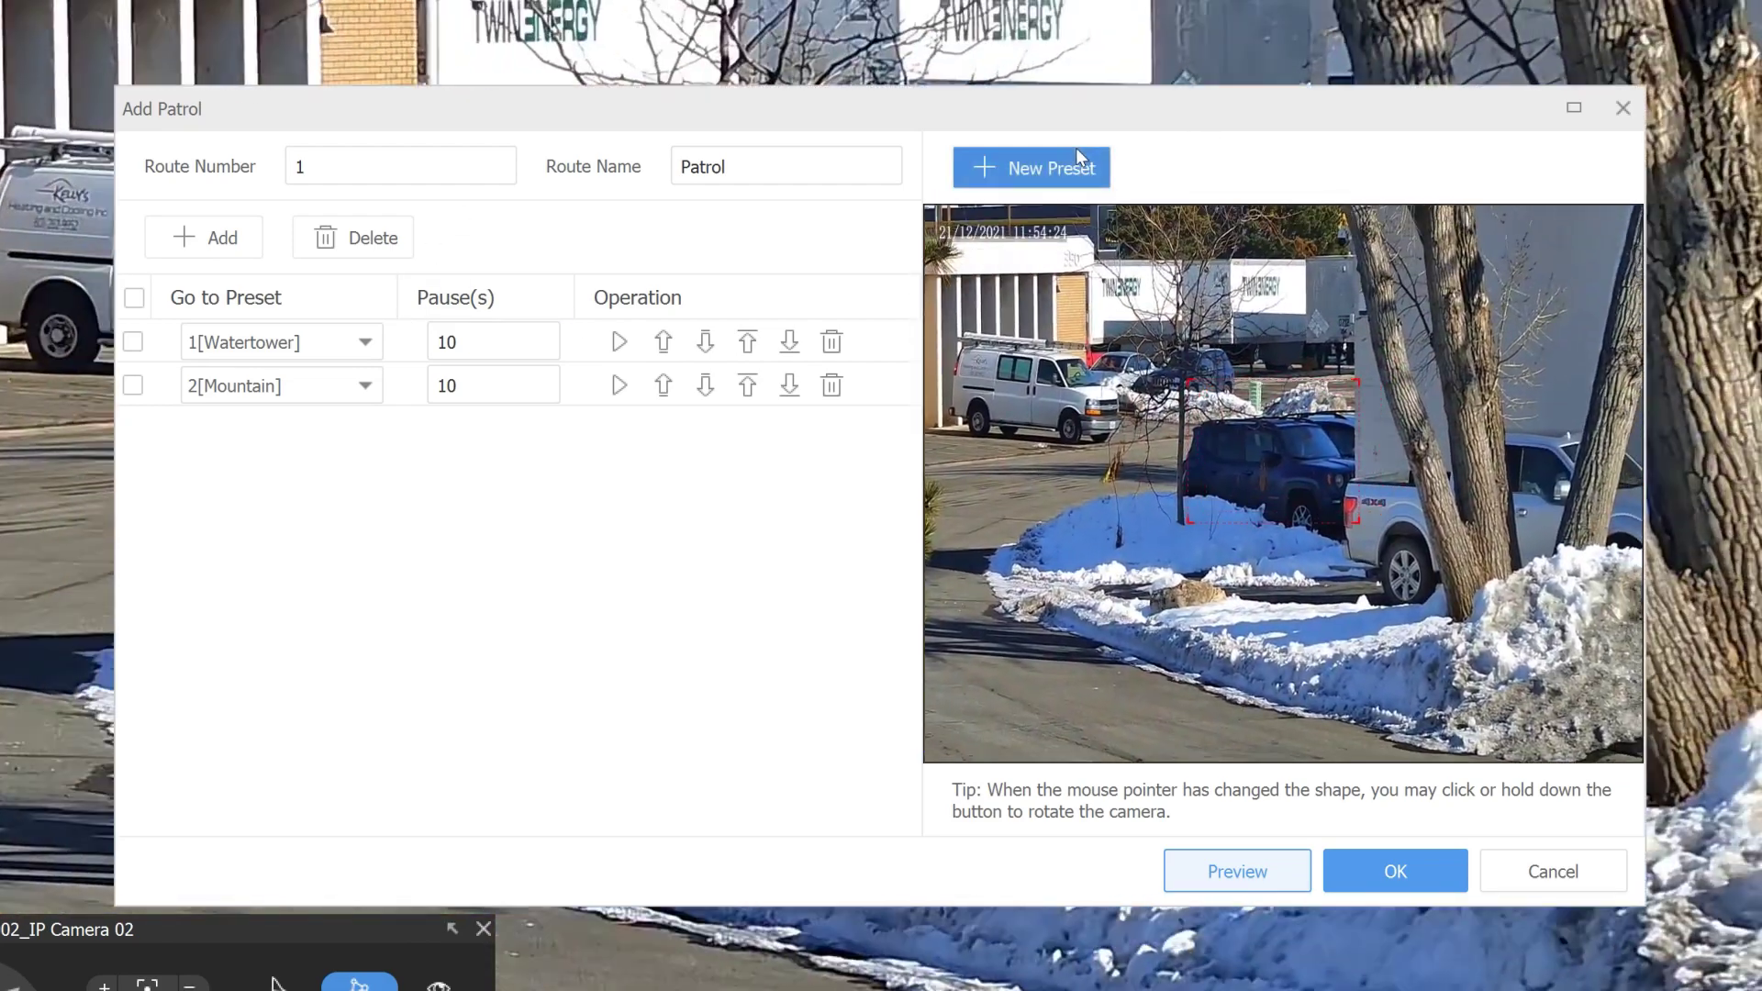
left_click(1075, 146)
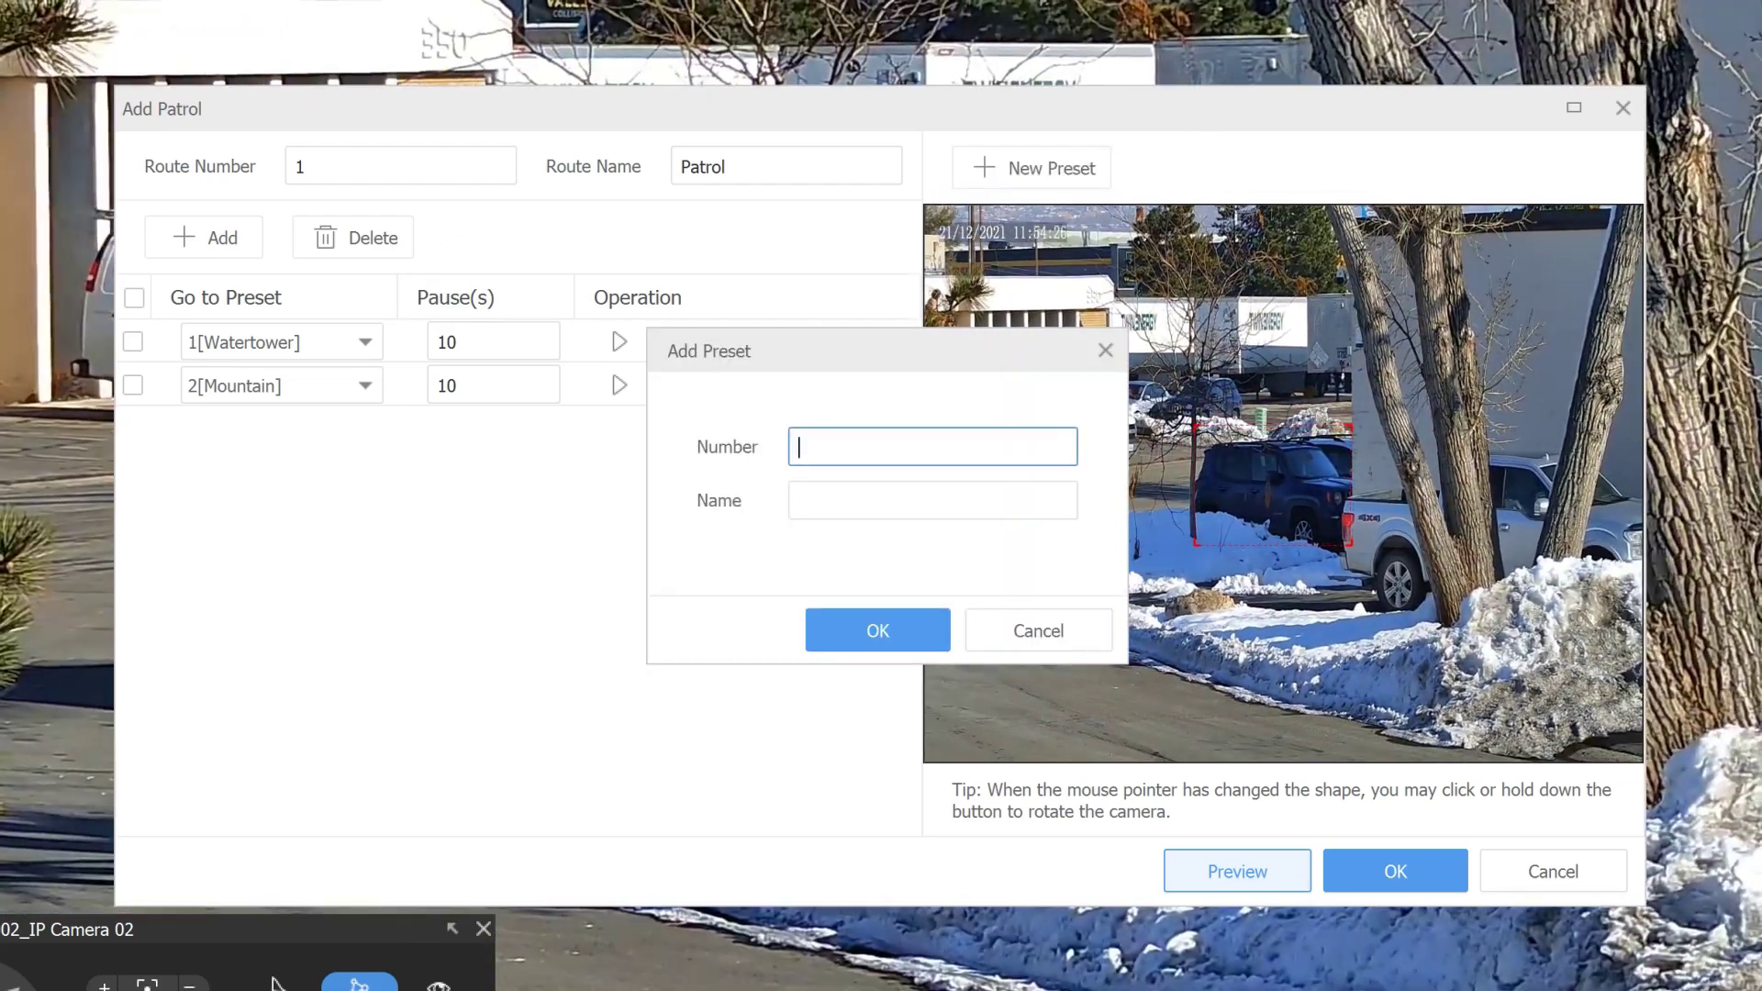
type("3")
key("Tab")
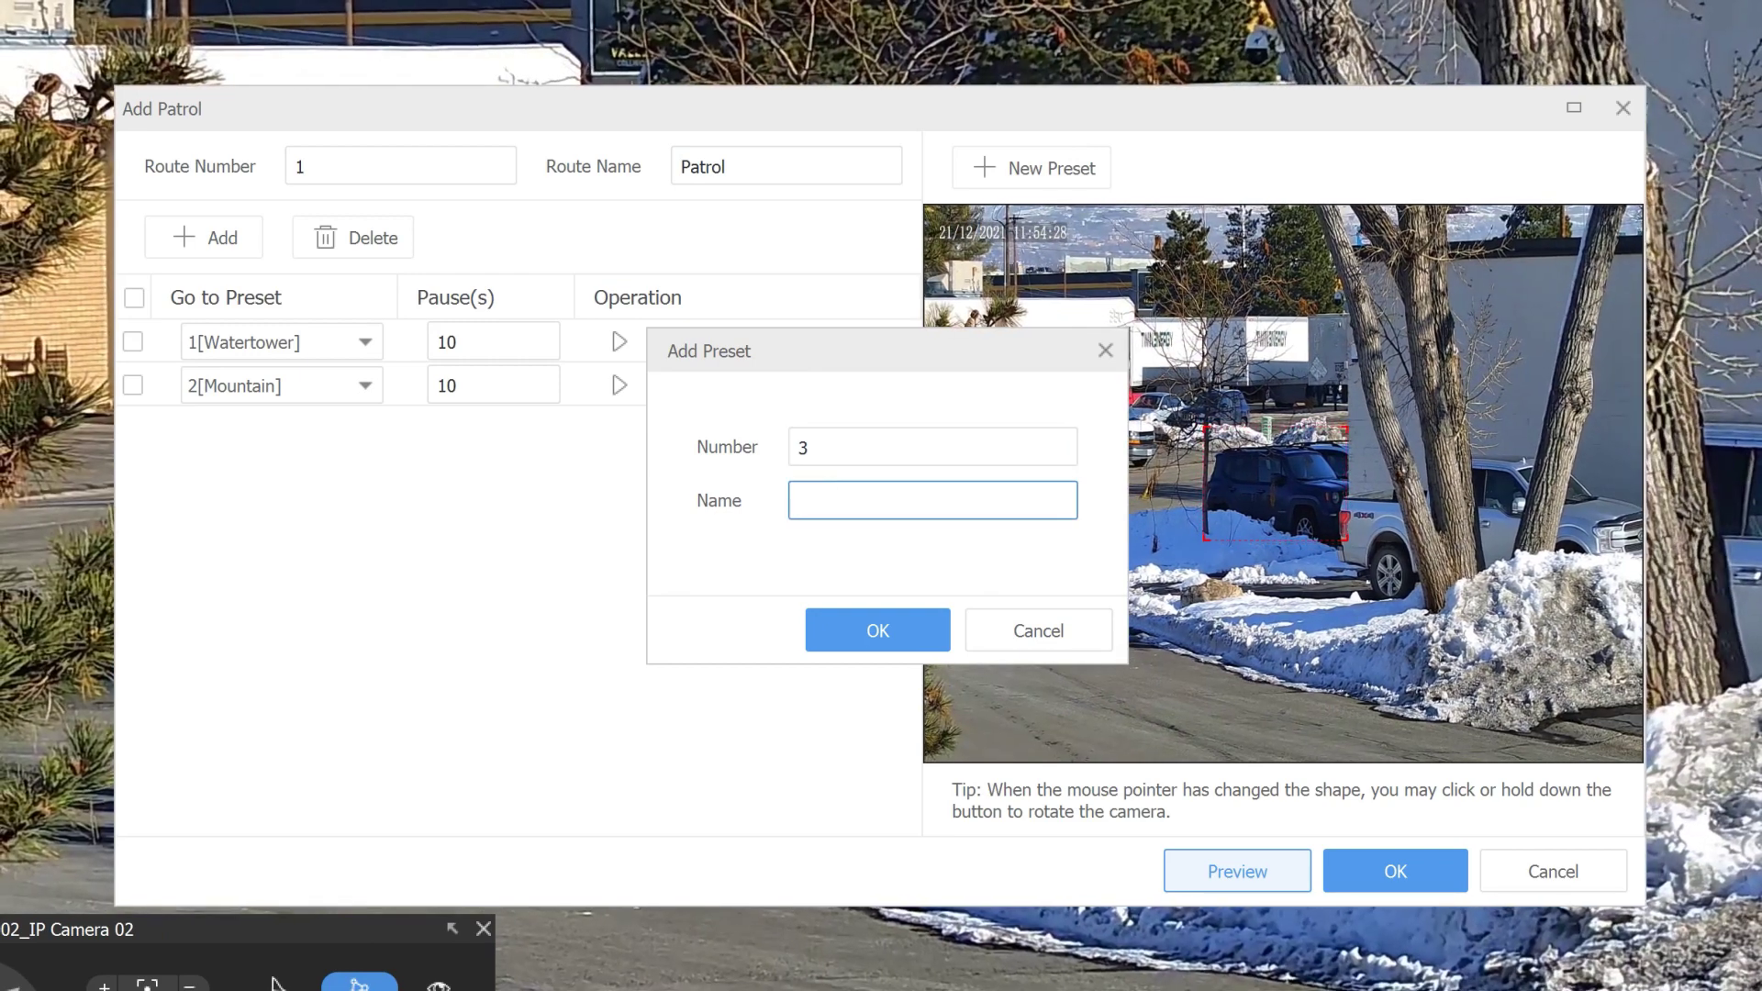
type("Parkibng")
key("BackSpace")
key("BackSpace")
key("BackSpace")
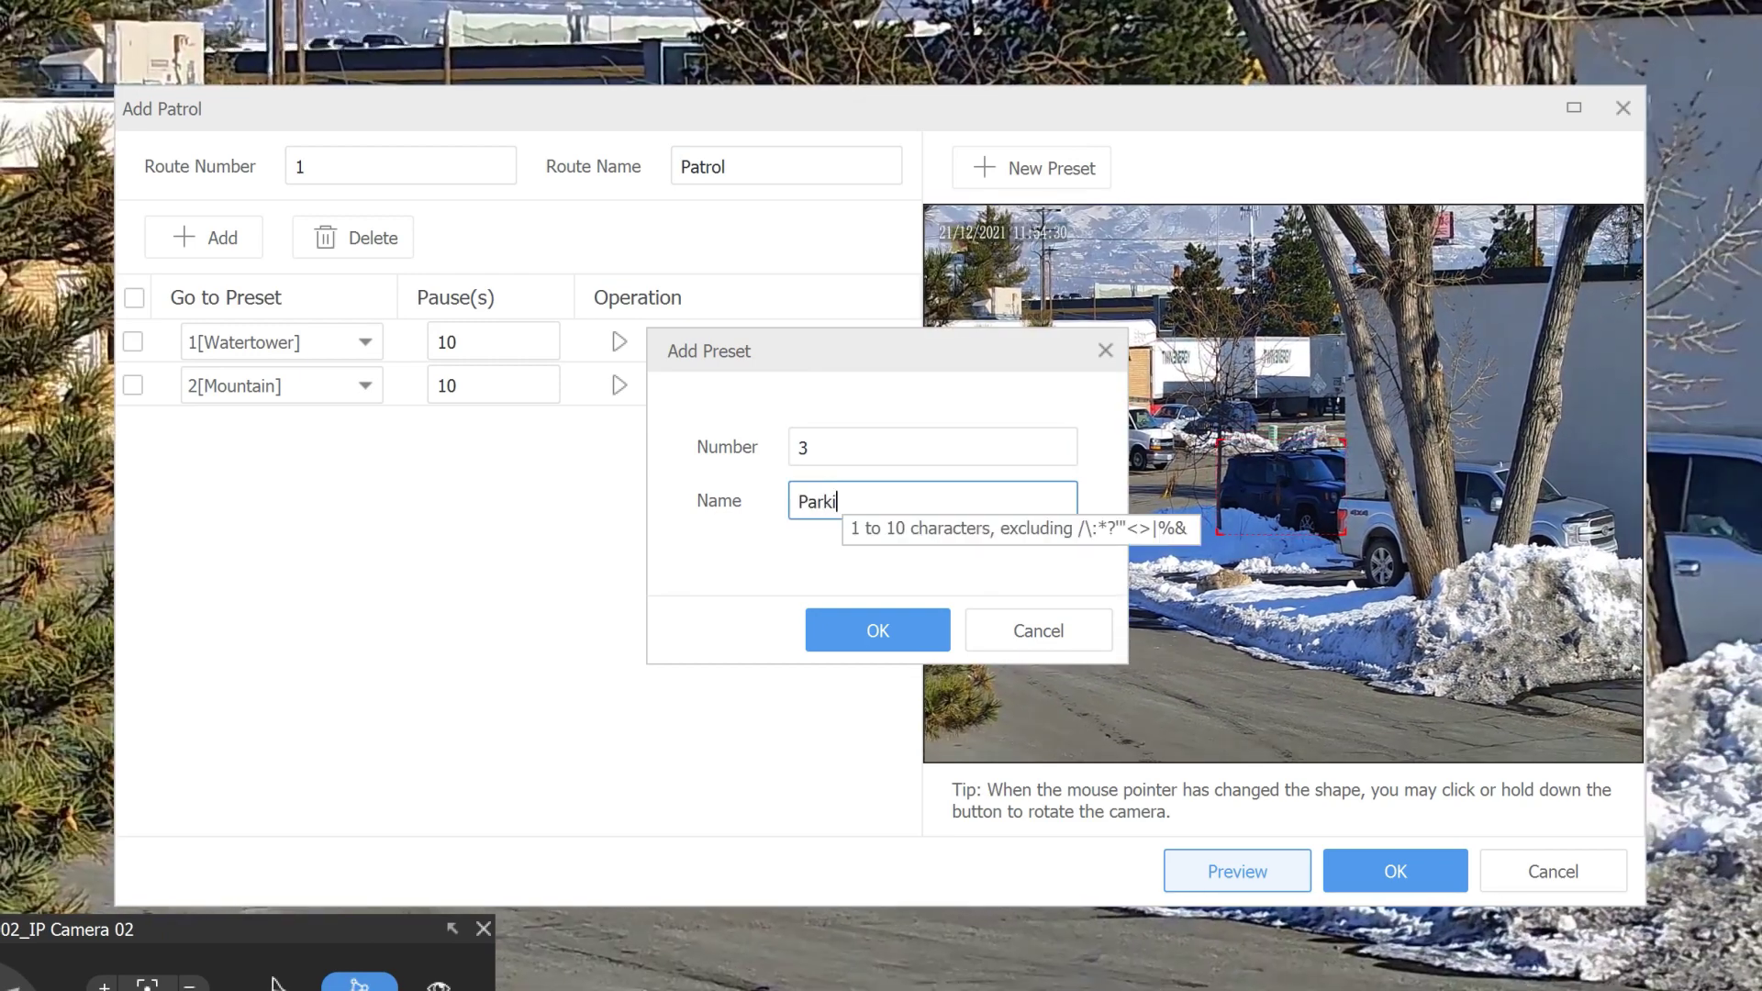
type("ng")
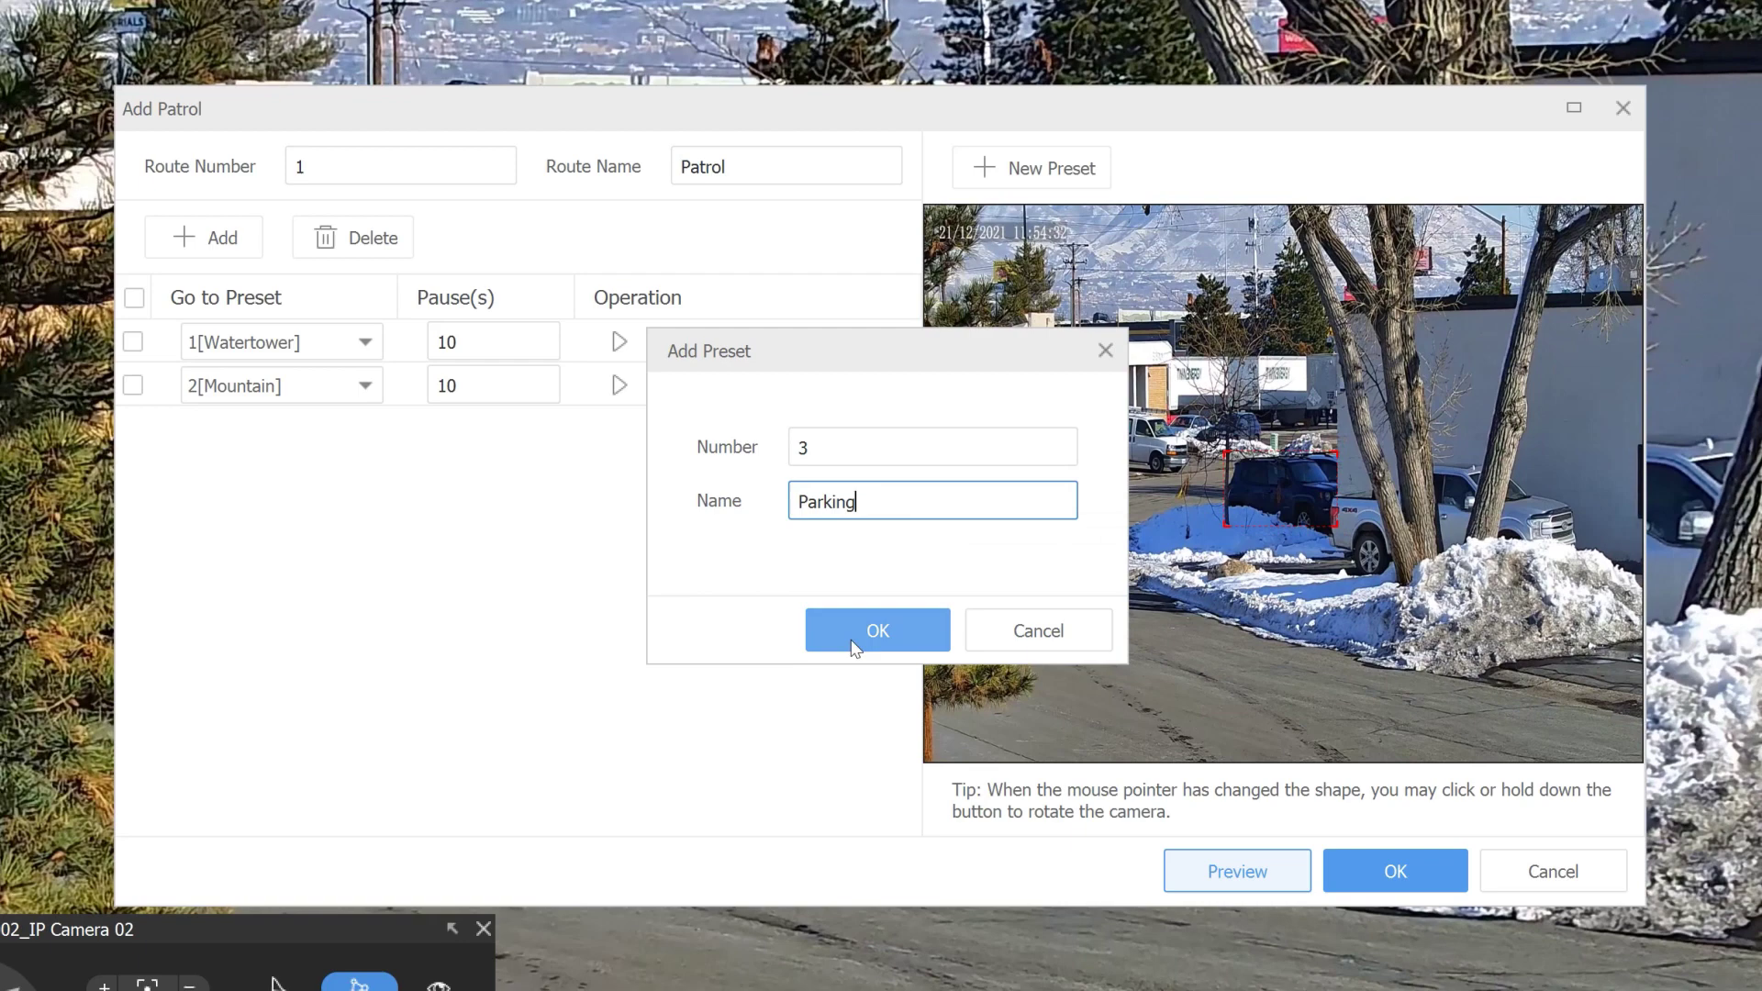
left_click(853, 637)
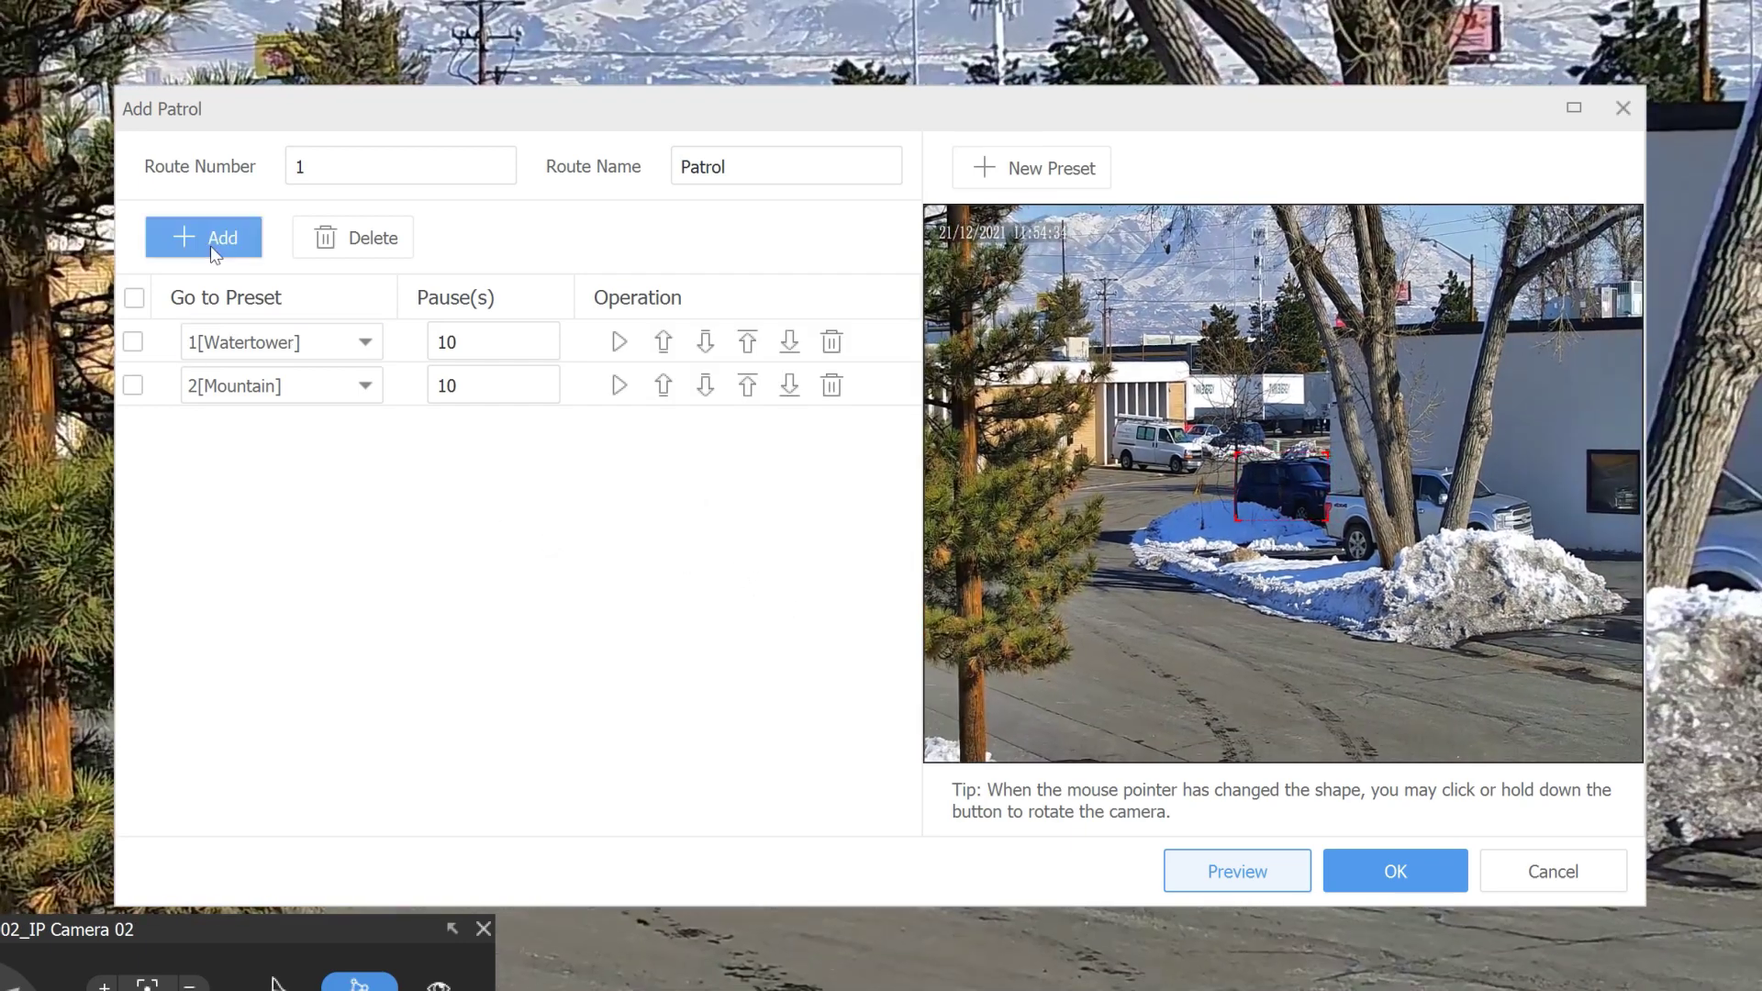
left_click(205, 237)
left_click(365, 428)
Pick 3[Parking] as the patrol route's third stop
left_click(301, 535)
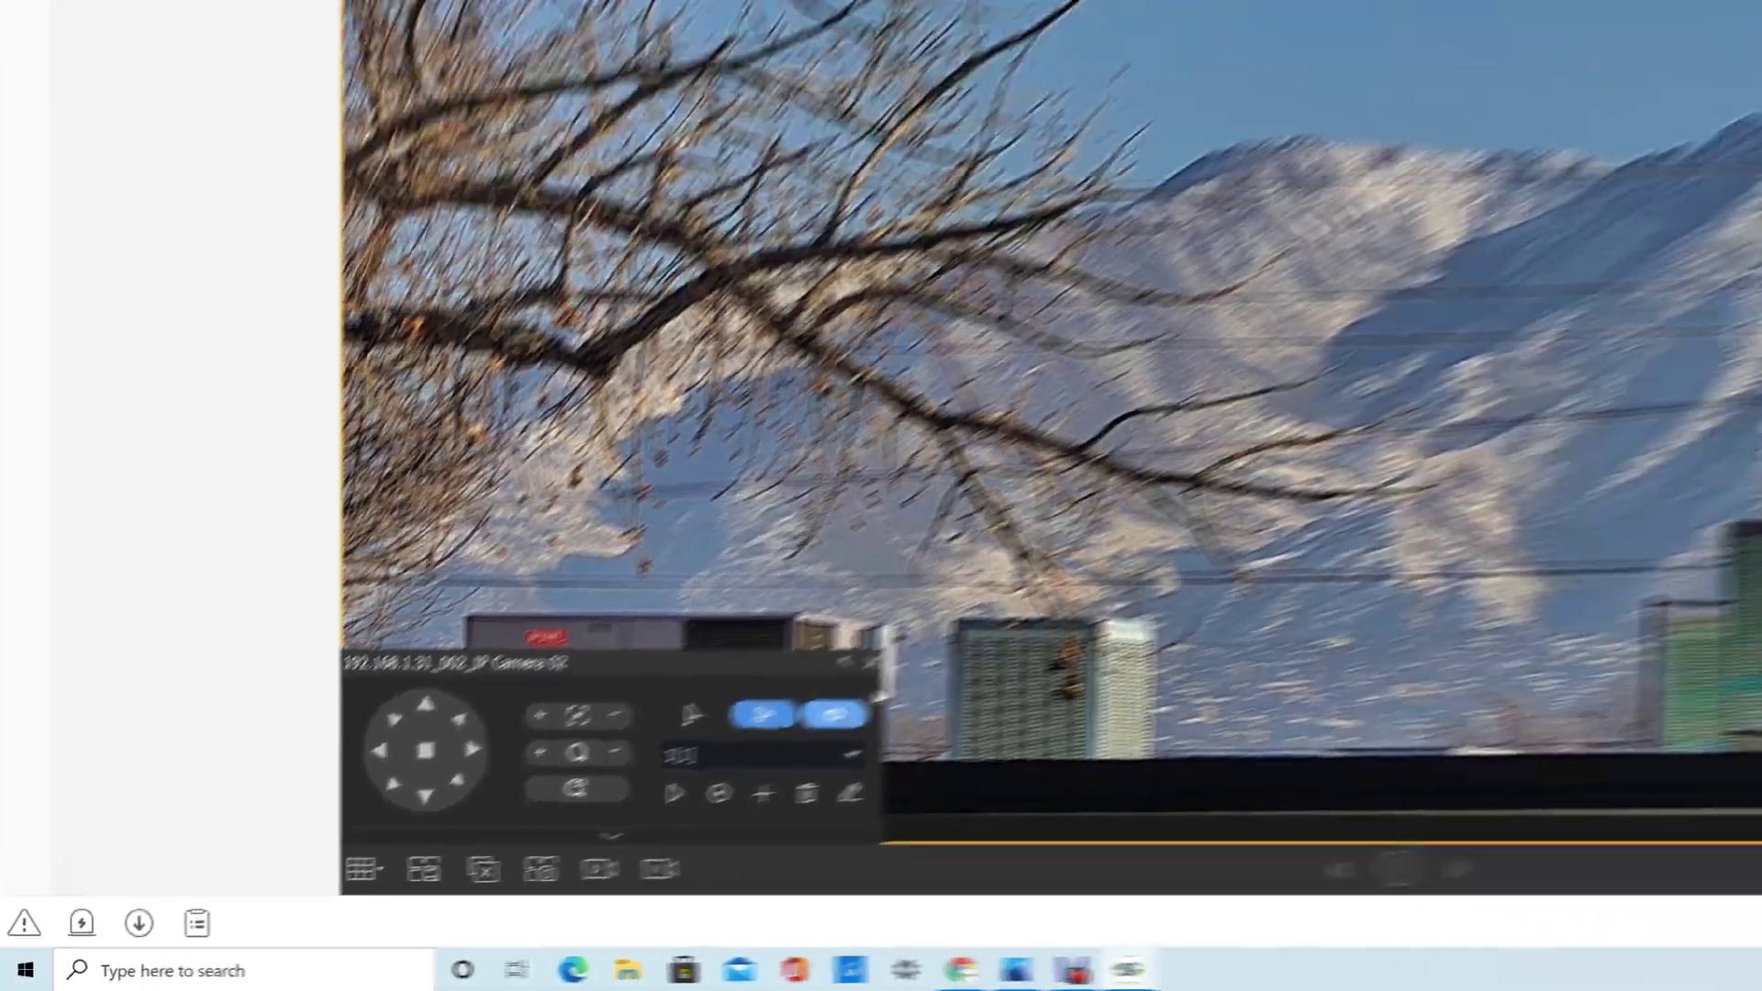
Dismiss Auto Guard unchanged, then zoom out, pan left and tilt down to the parking lot
left_click(833, 713)
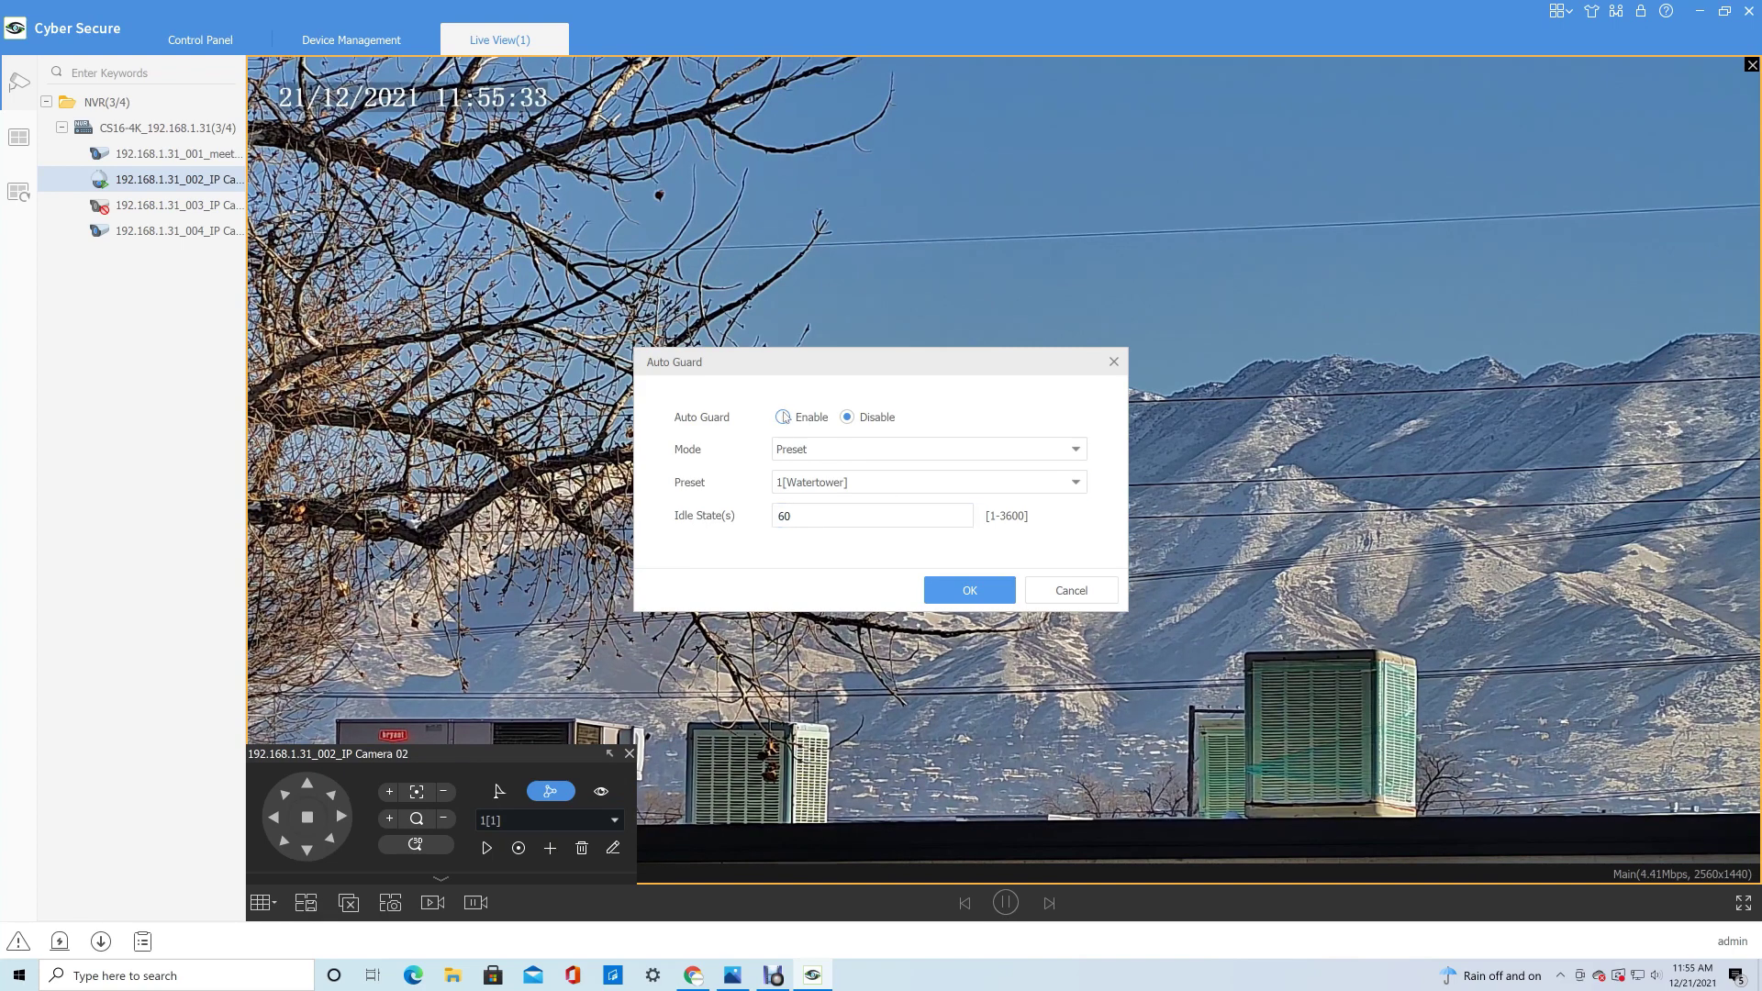
left_click(1070, 590)
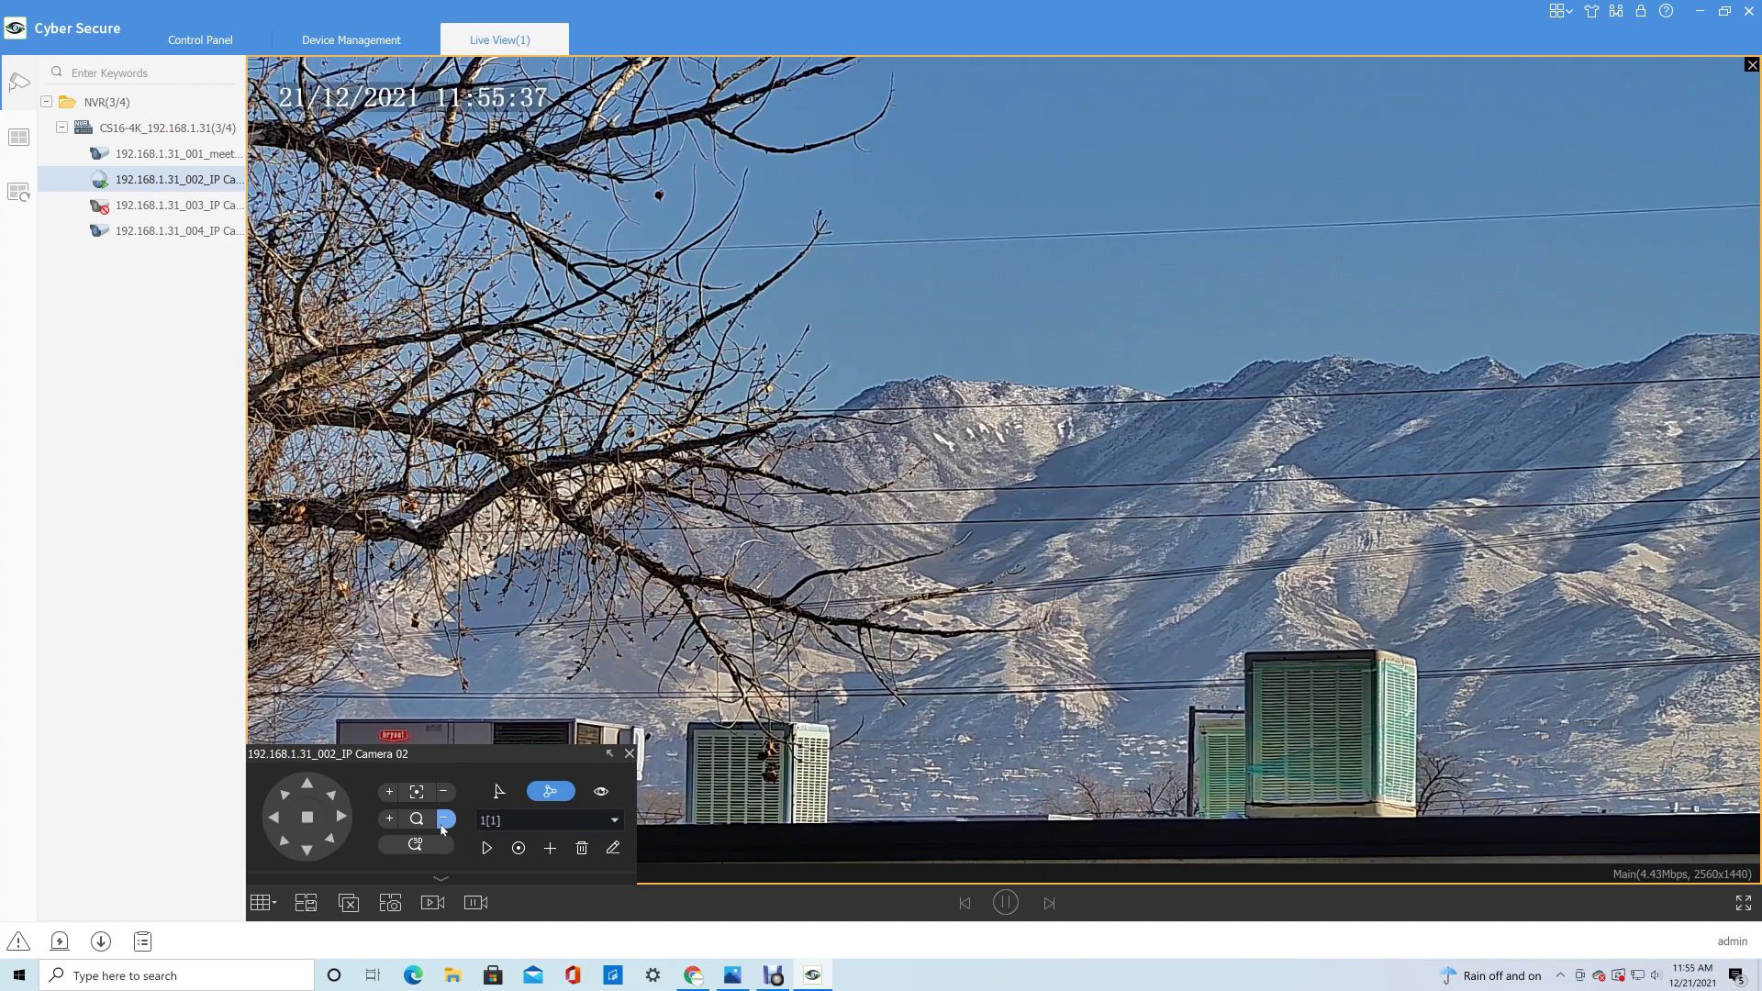
left_click_drag(441, 826, 441, 826)
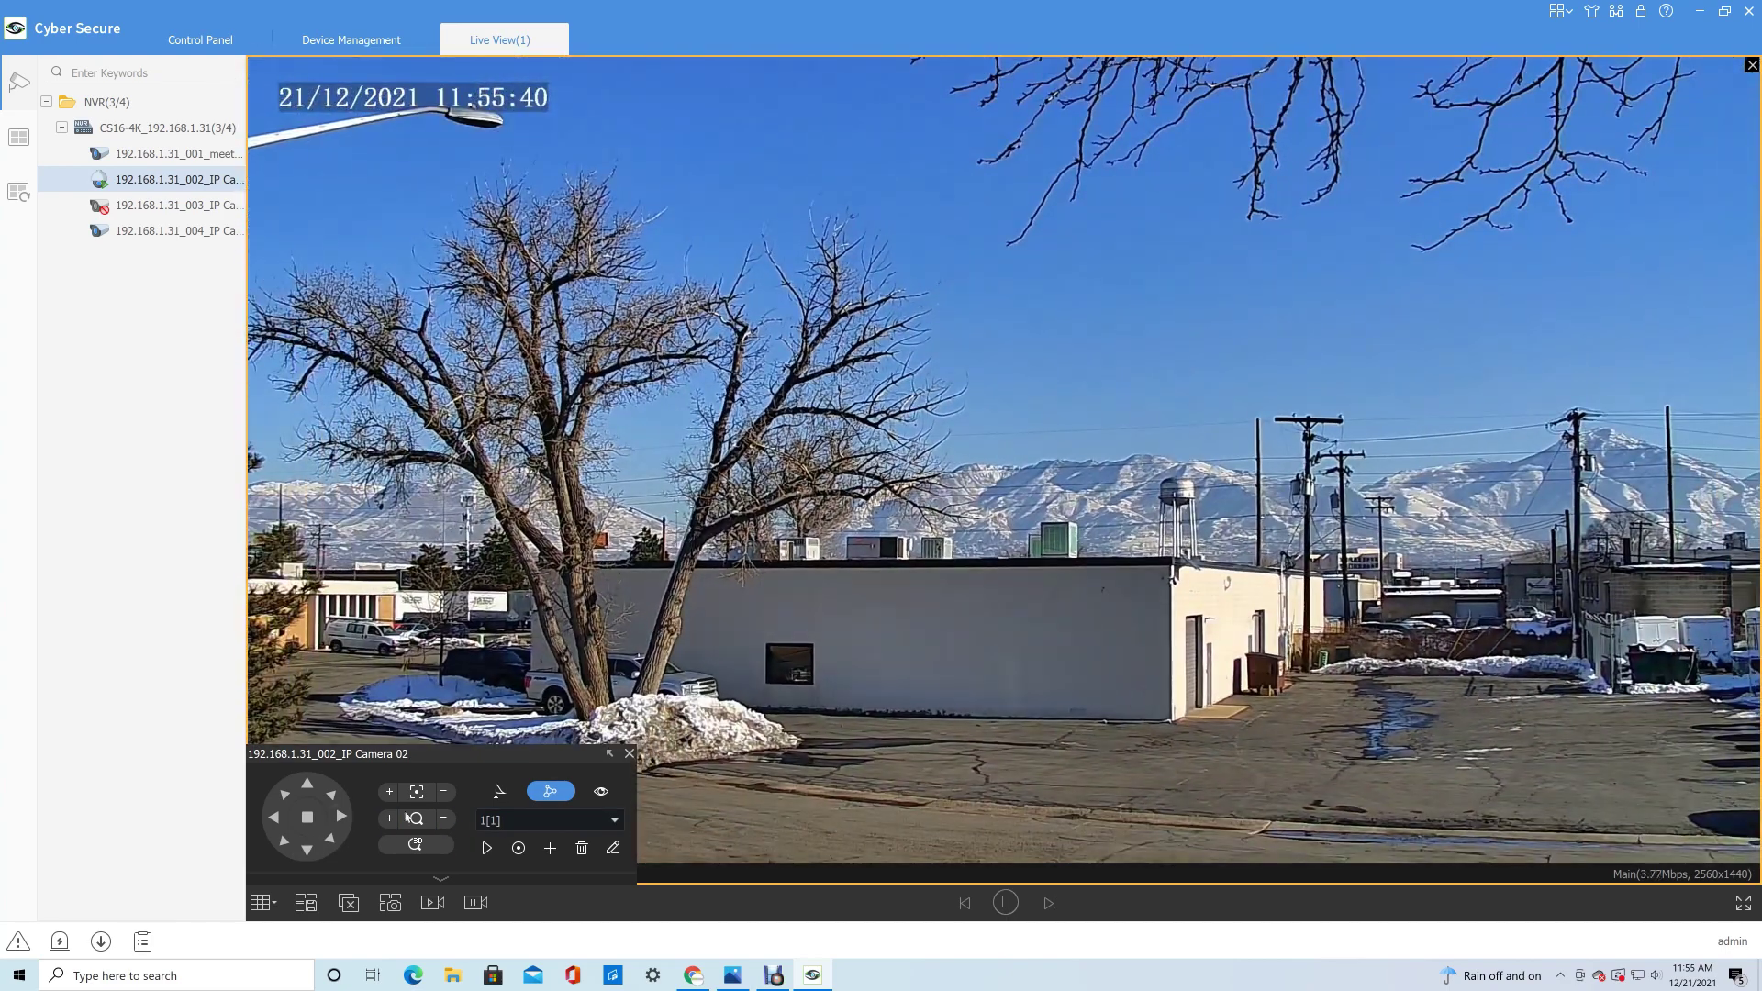
left_click(278, 821)
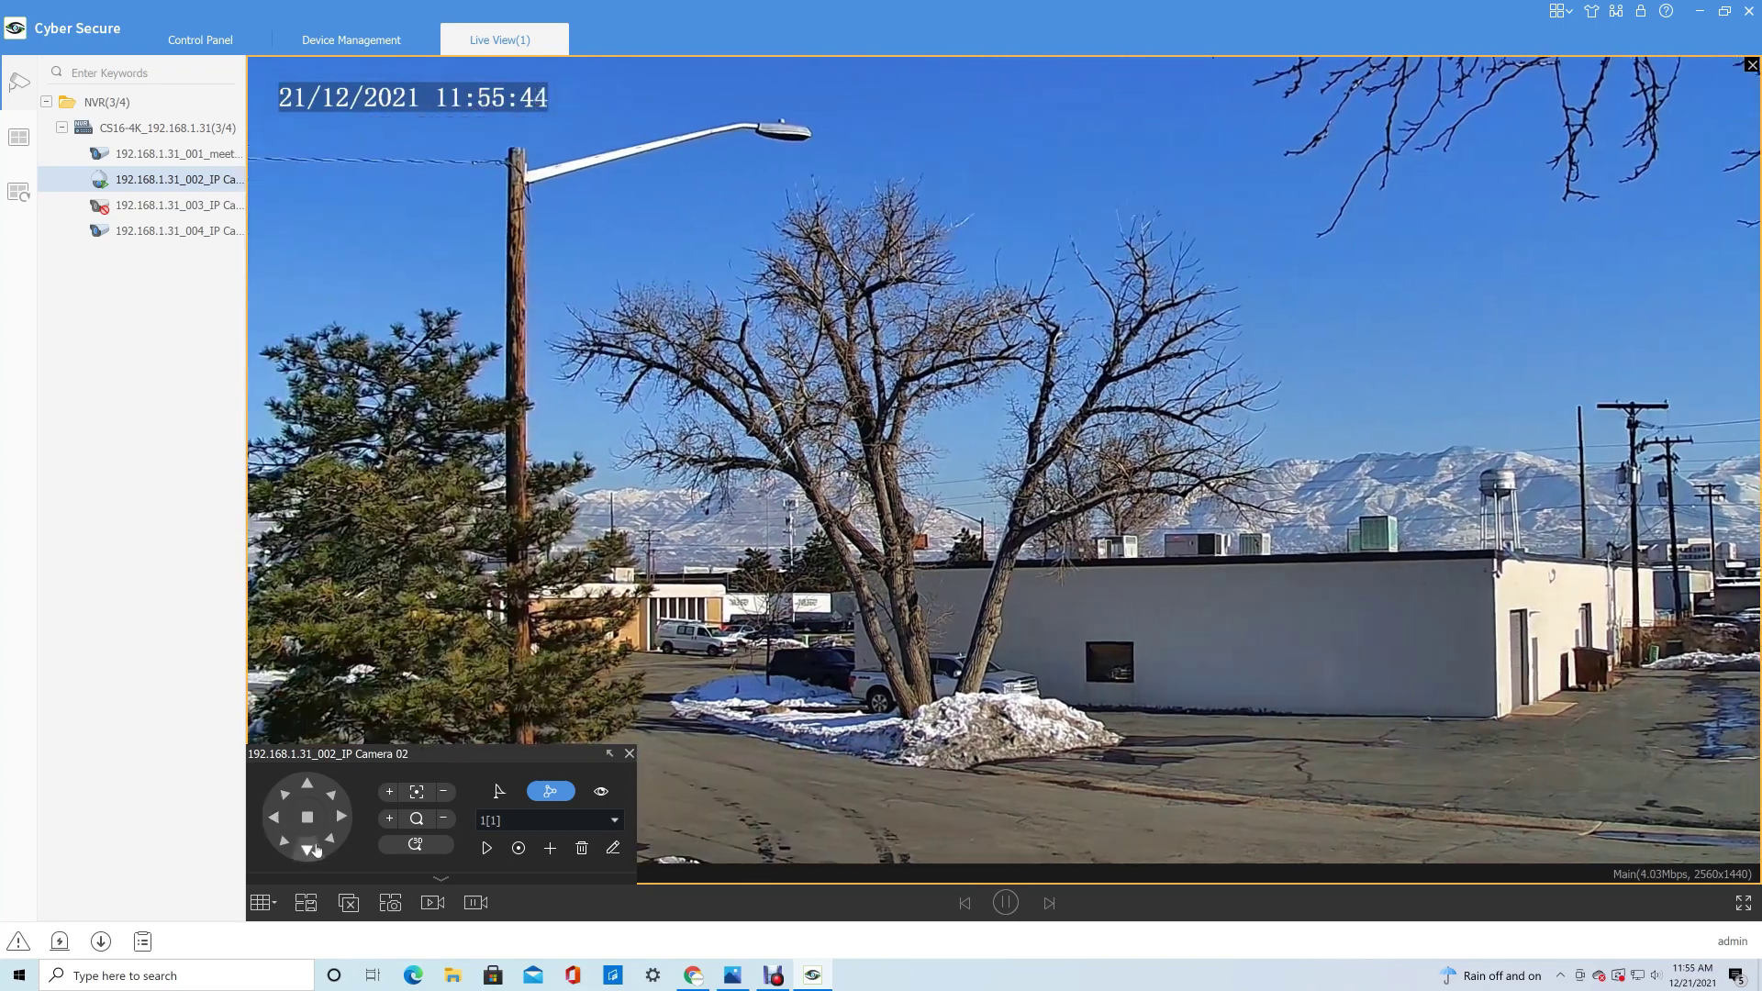
left_click_drag(315, 849, 315, 848)
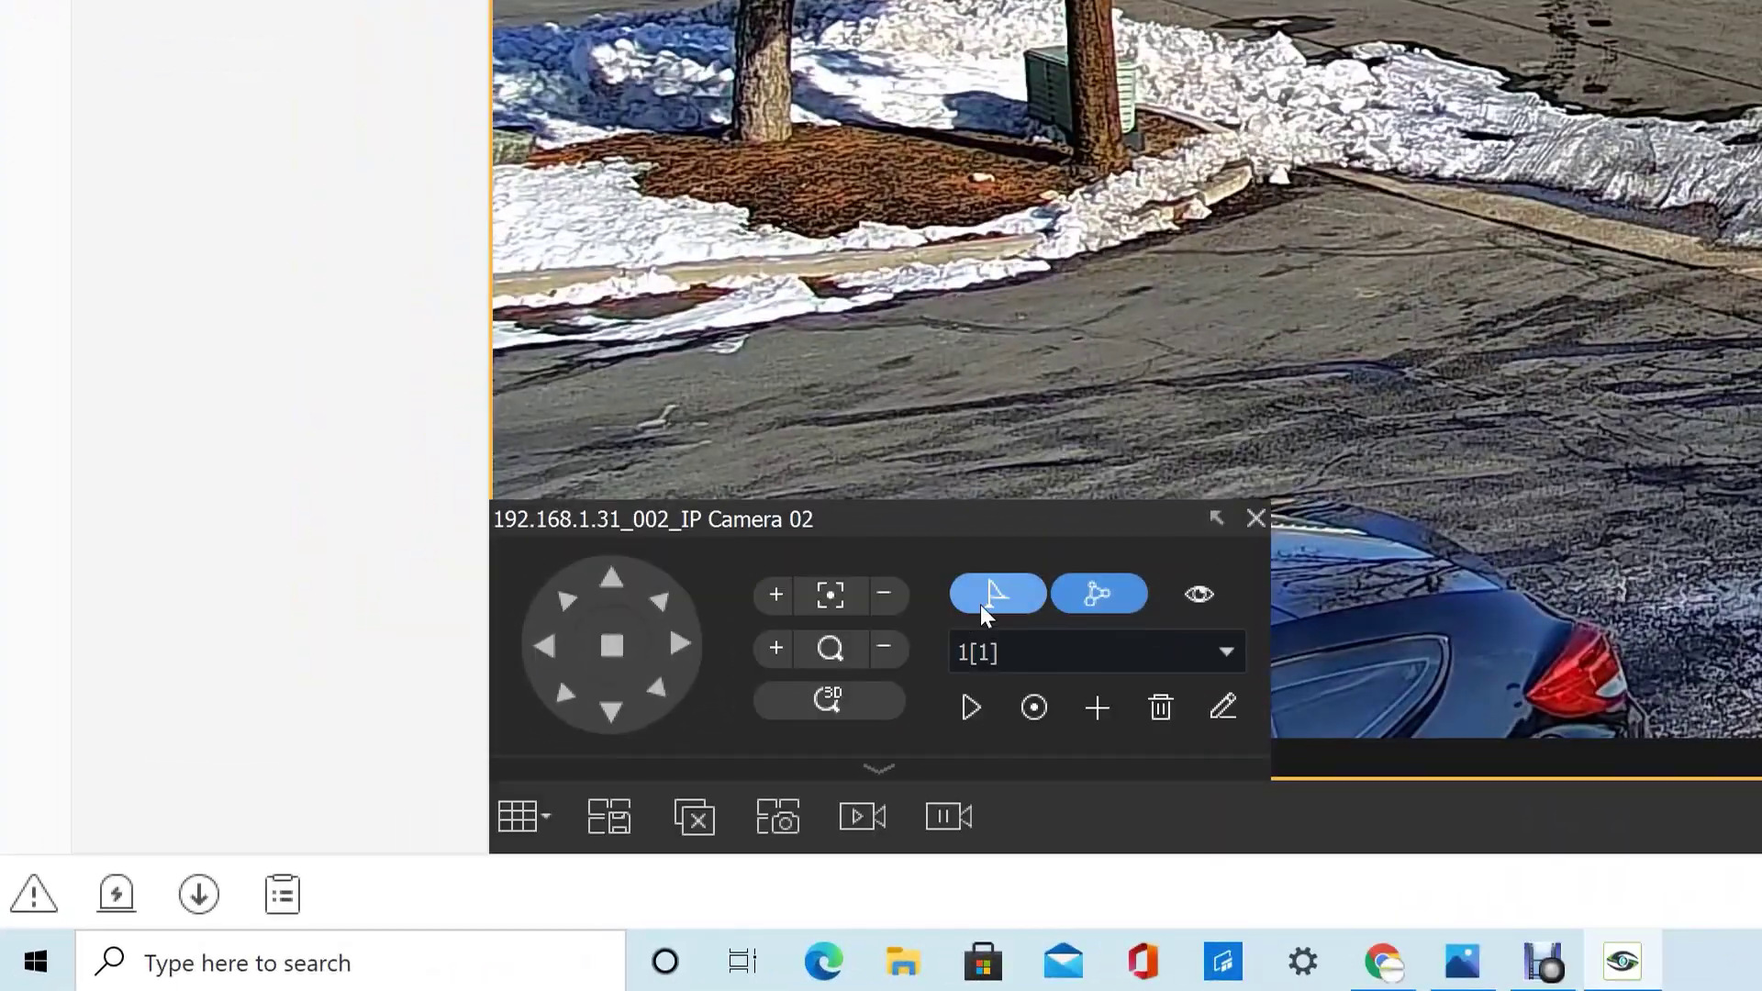
Add preset 4 'Auto Home' at the parking-lot position from the preset list
left_click(774, 683)
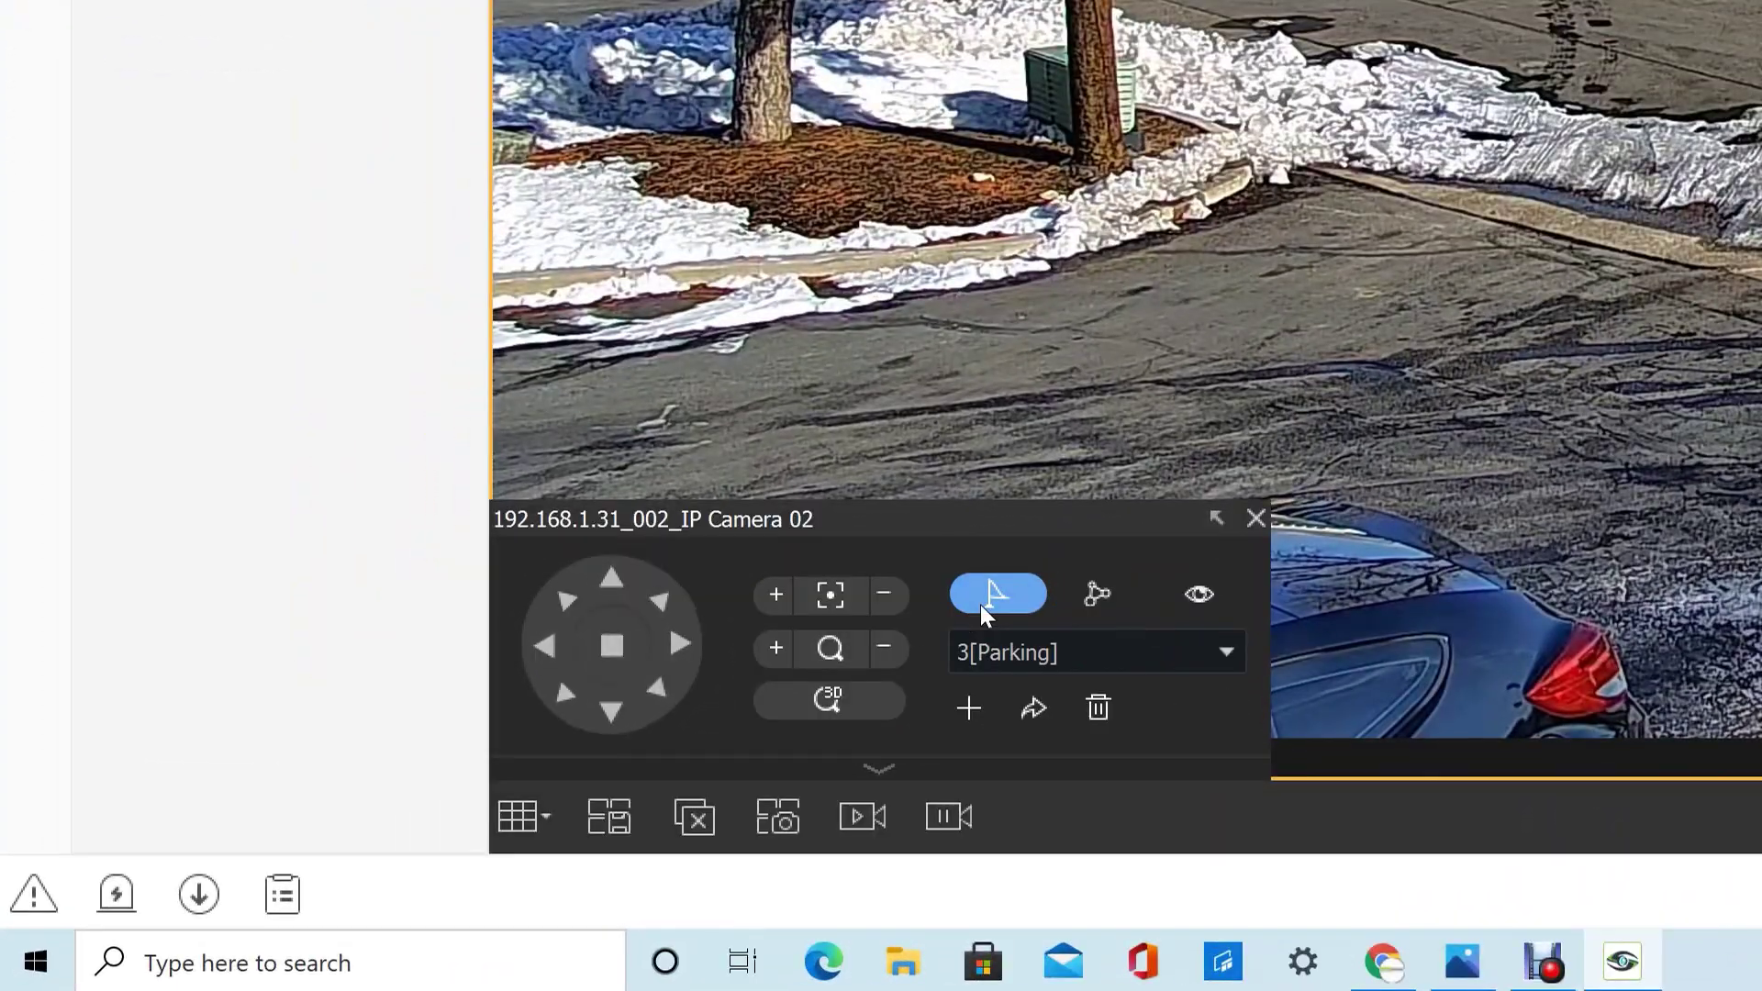
left_click(969, 708)
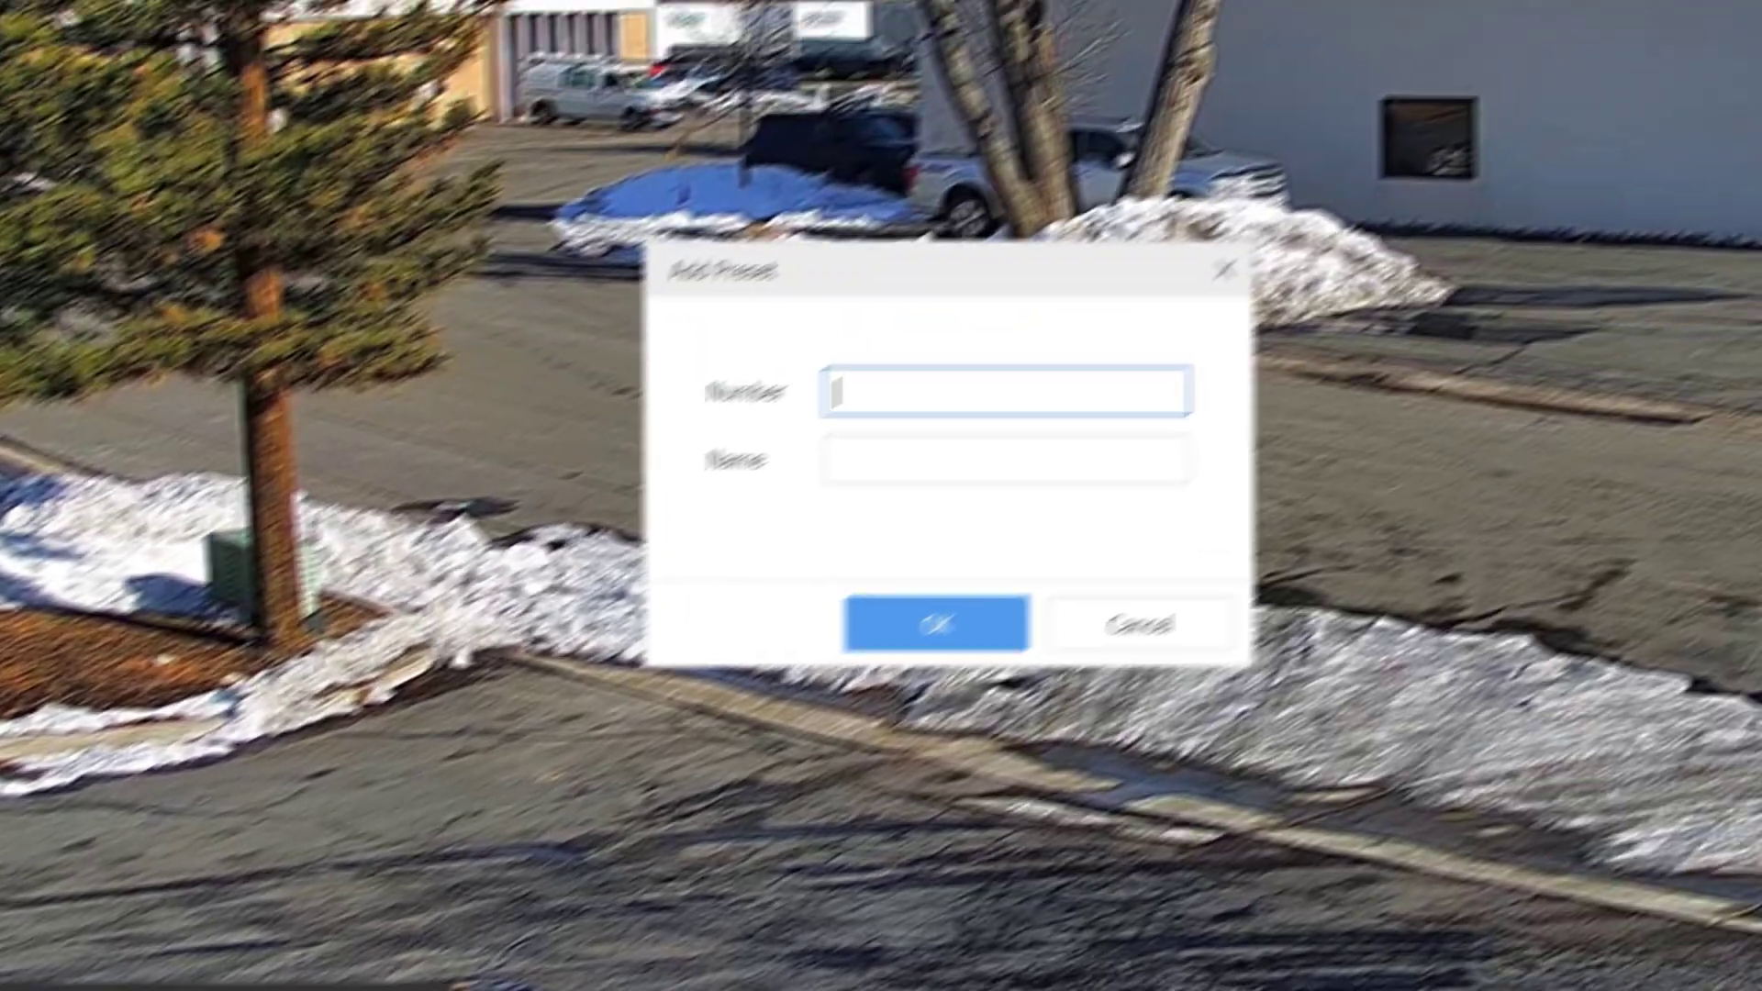
type("4")
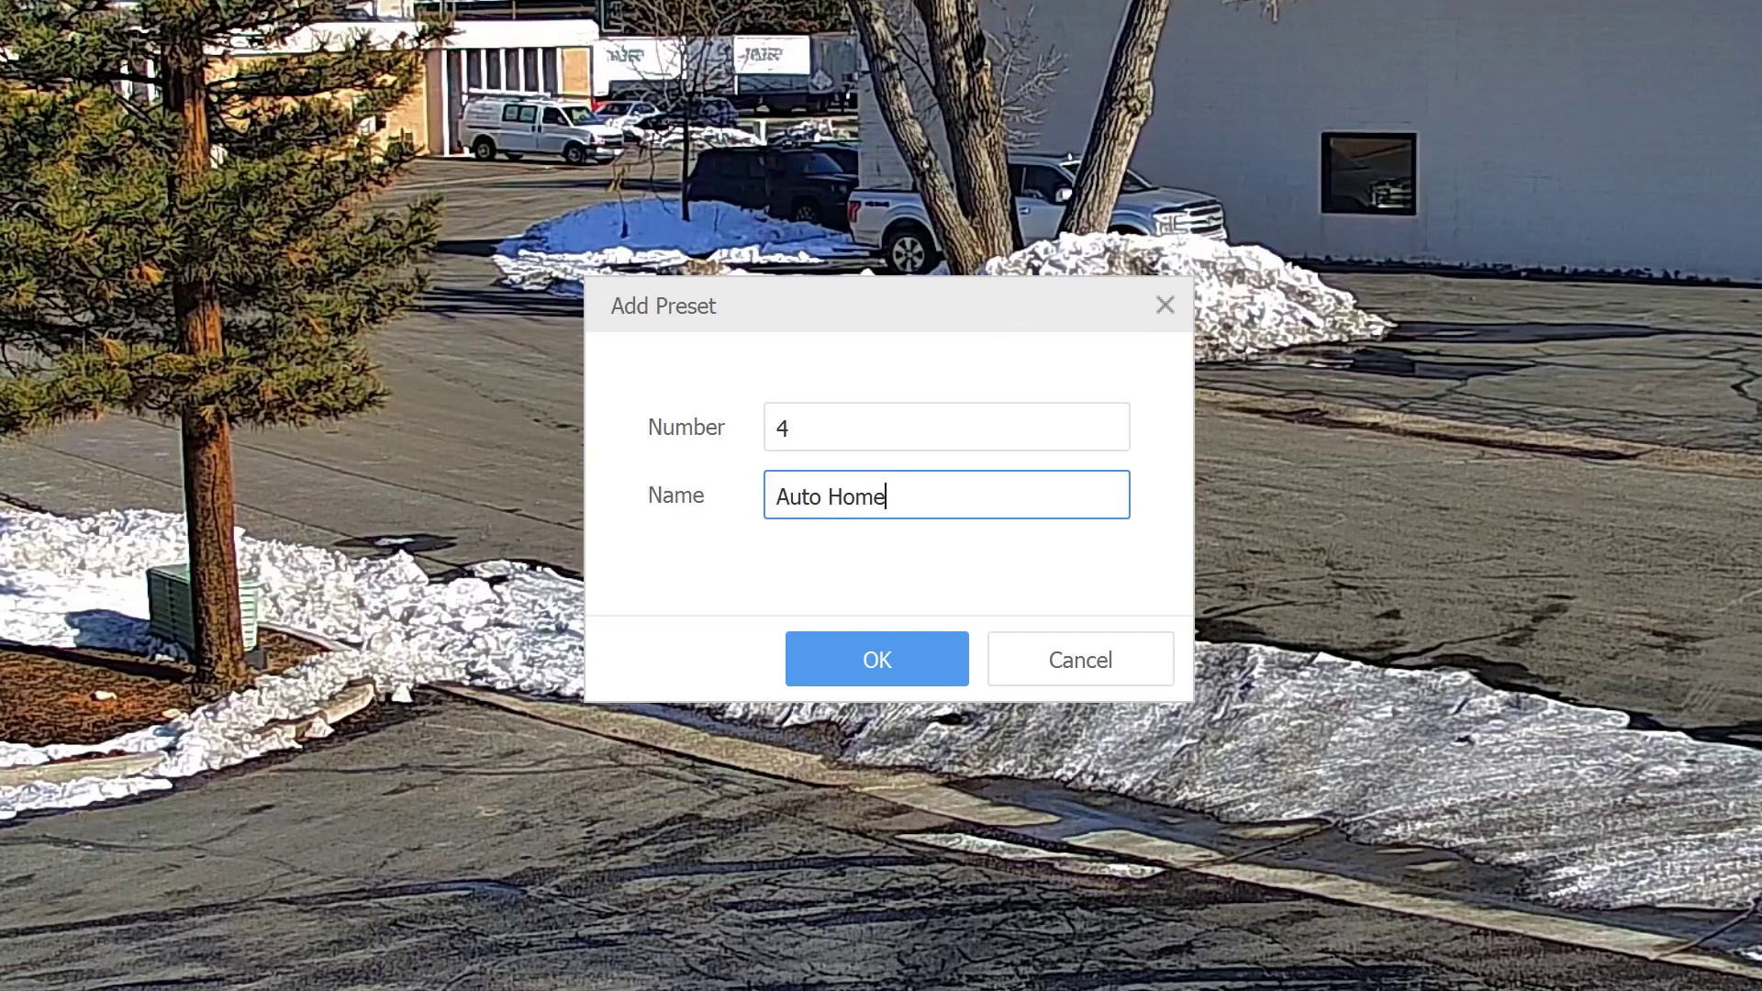
left_click(832, 679)
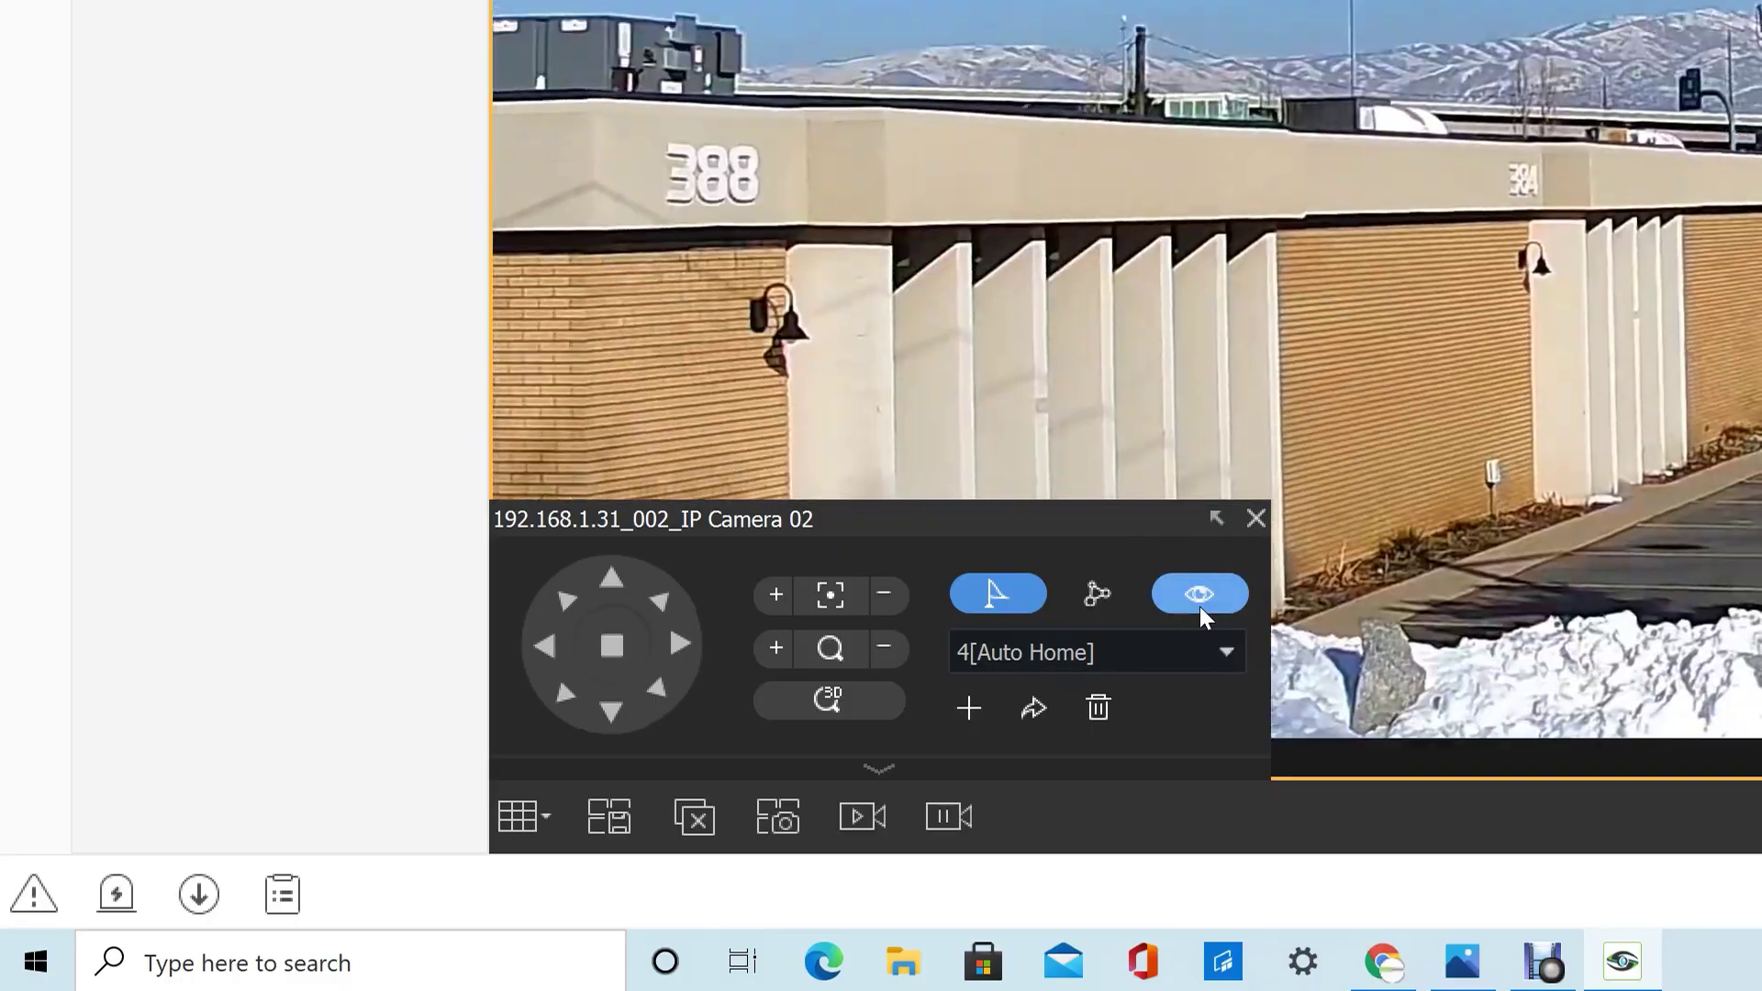
Enable Auto Guard for IP Camera 02 with preset 4[Auto Home] as its return position
left_click(1198, 594)
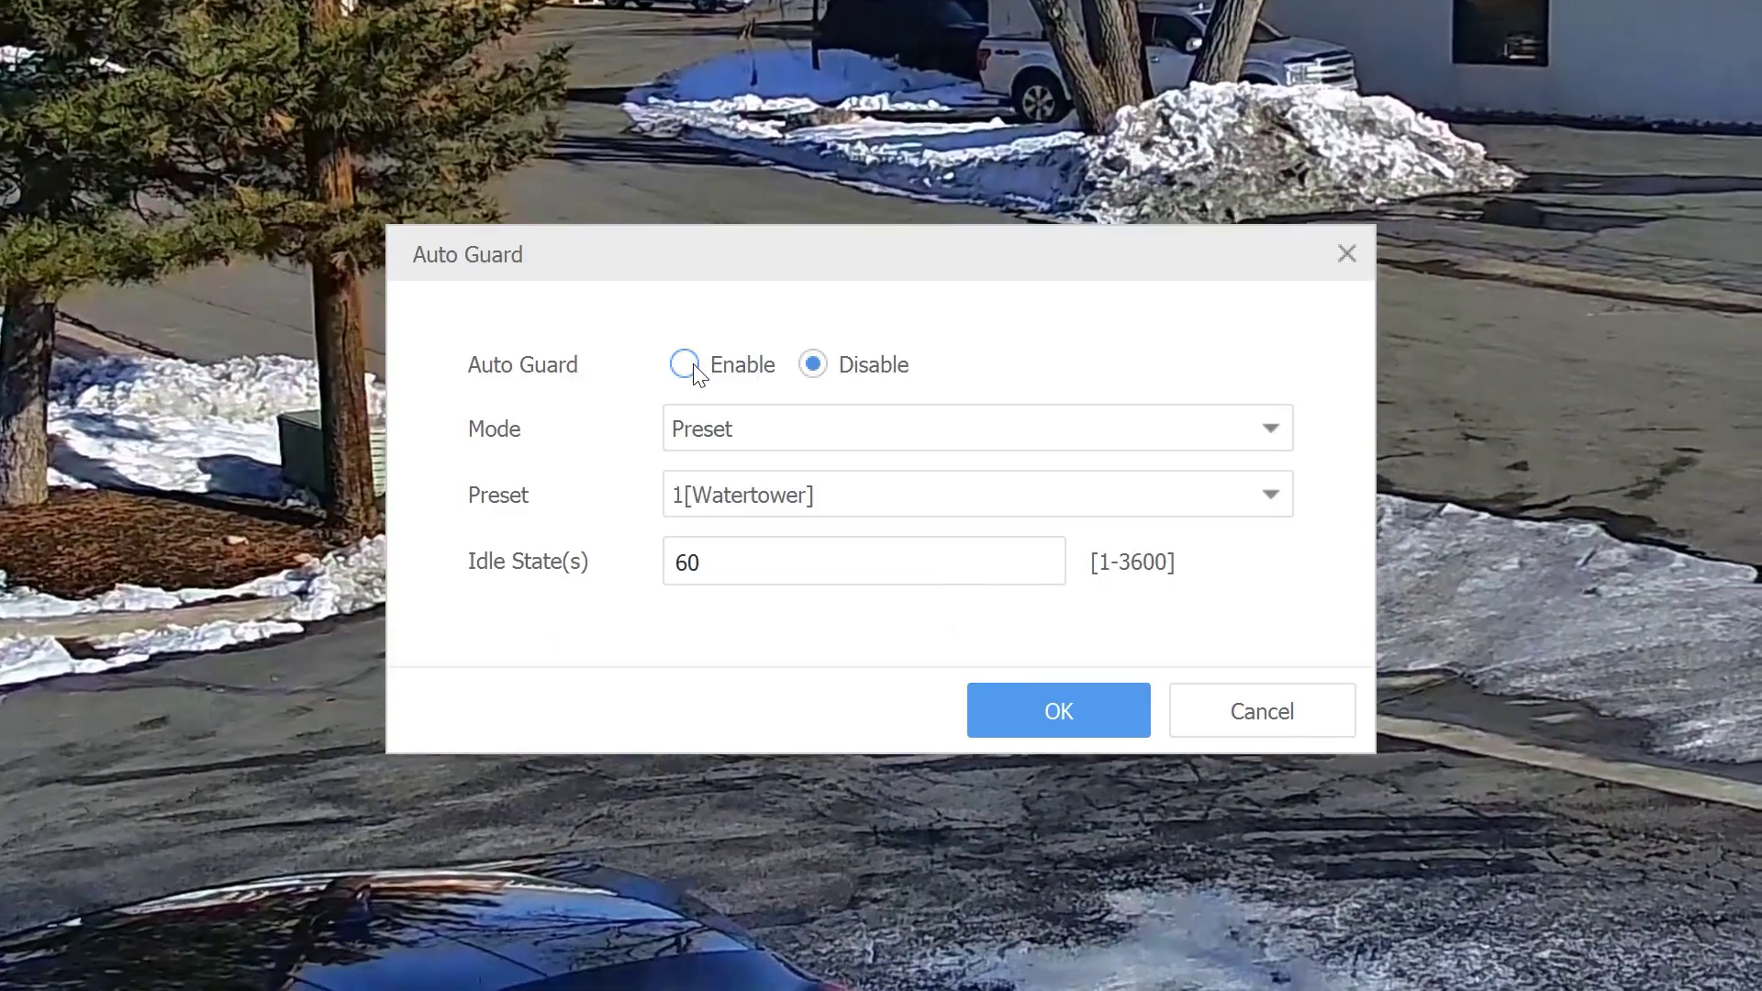
left_click(939, 211)
left_click(794, 493)
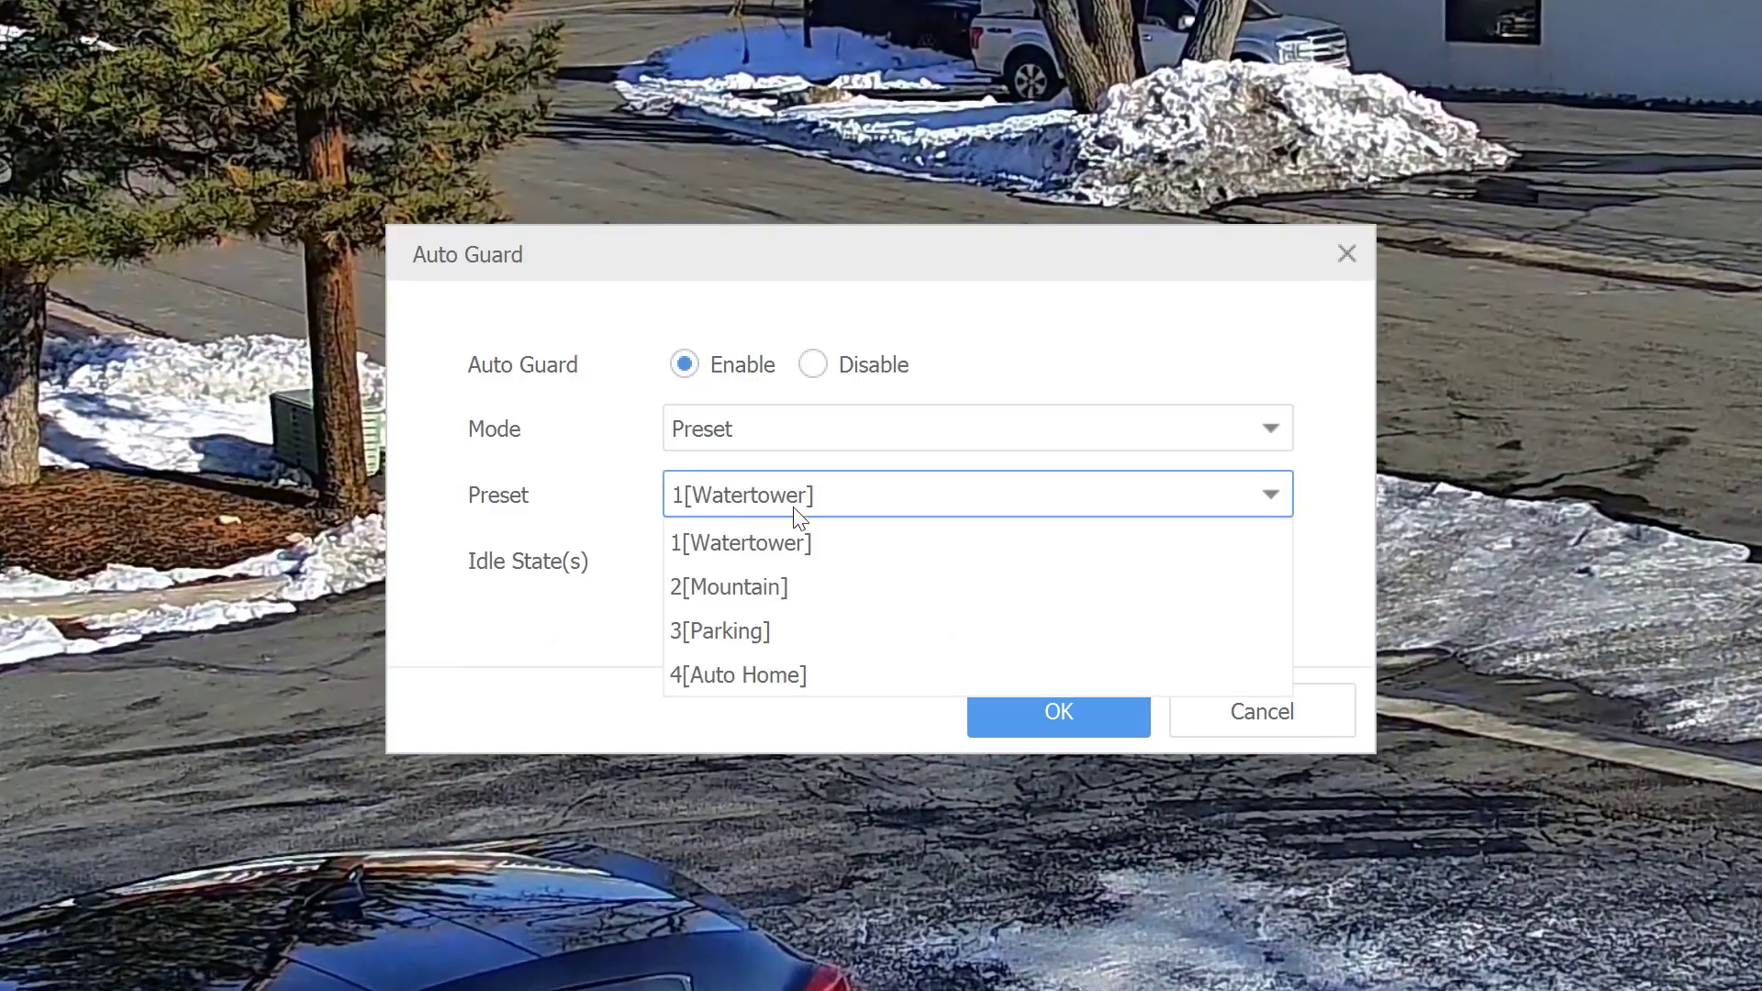
left_click(758, 667)
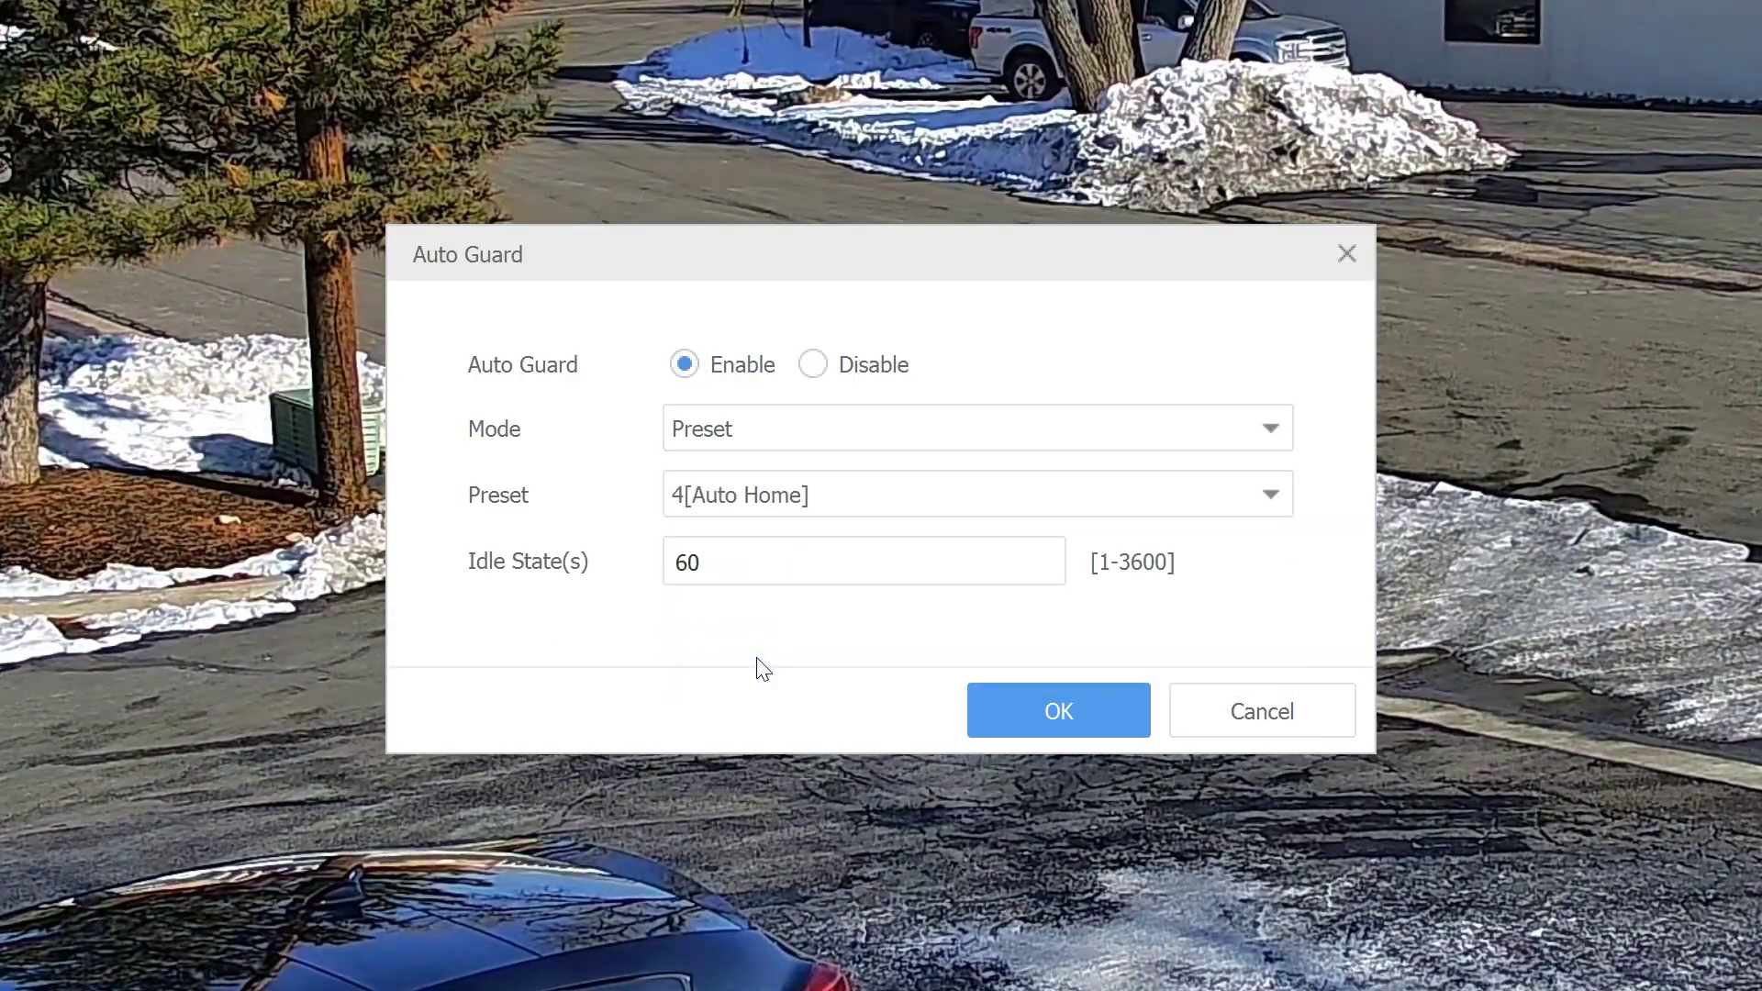
left_click(1052, 719)
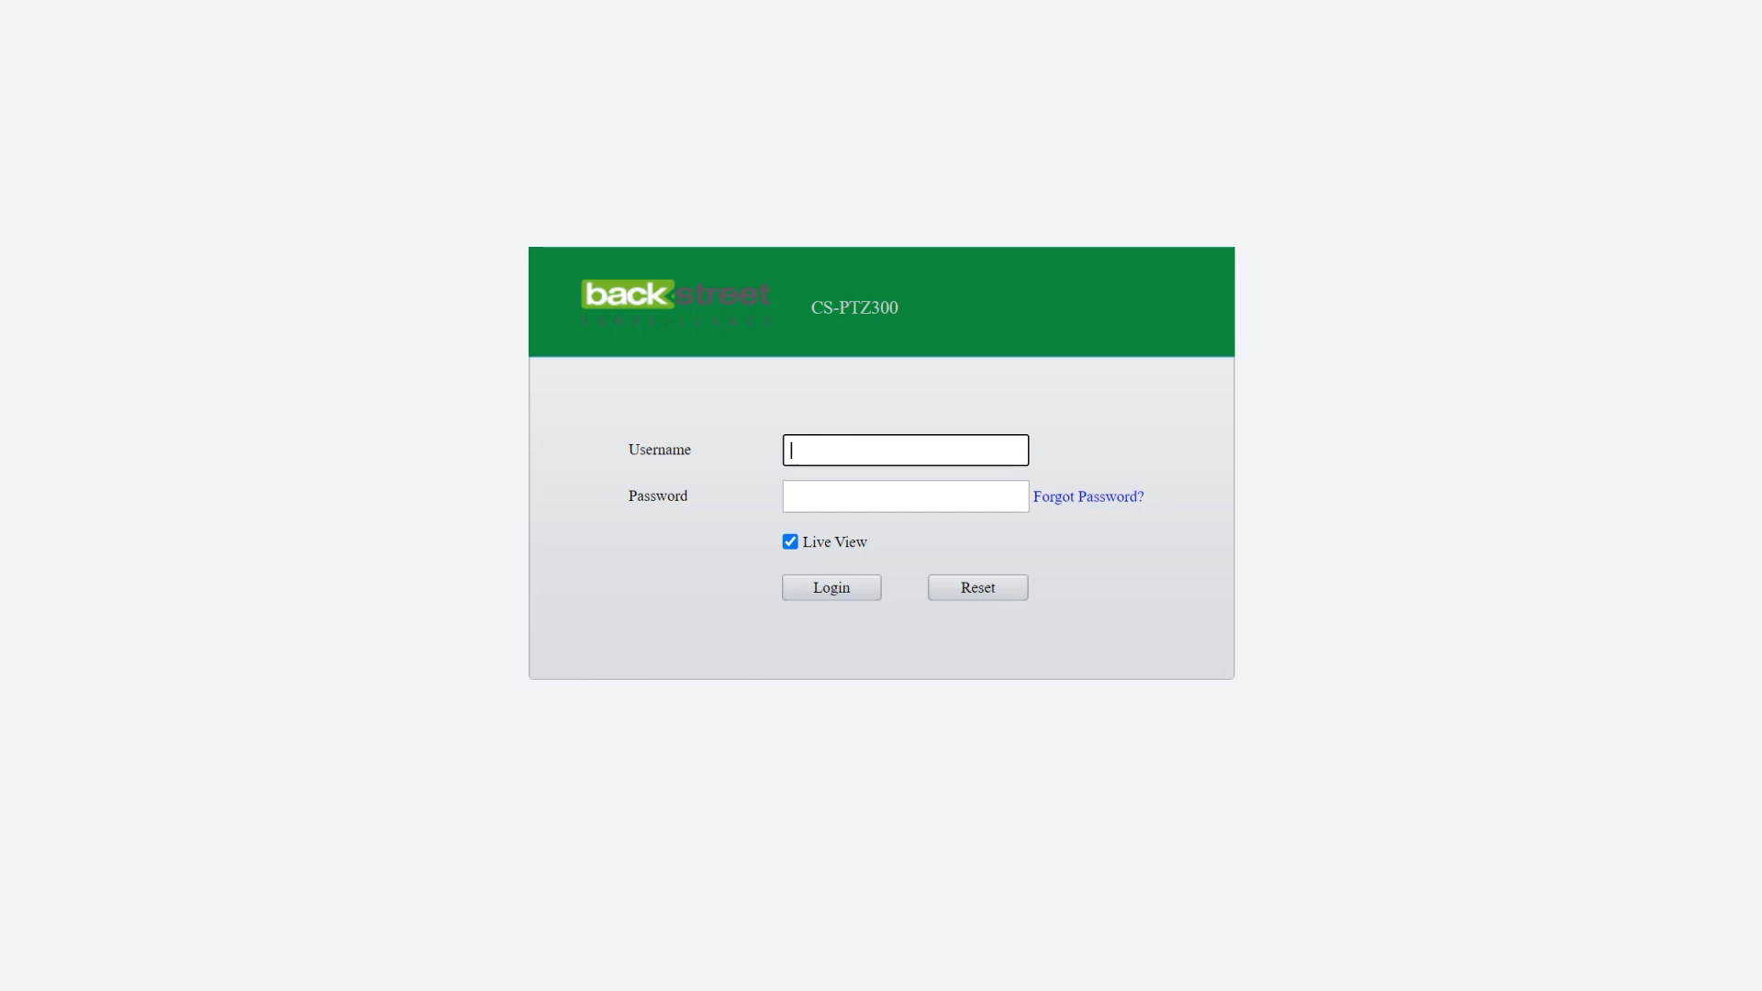
Sign in to the CS-PTZ300 web interface with the camera's username and password
type("min")
key("Tab")
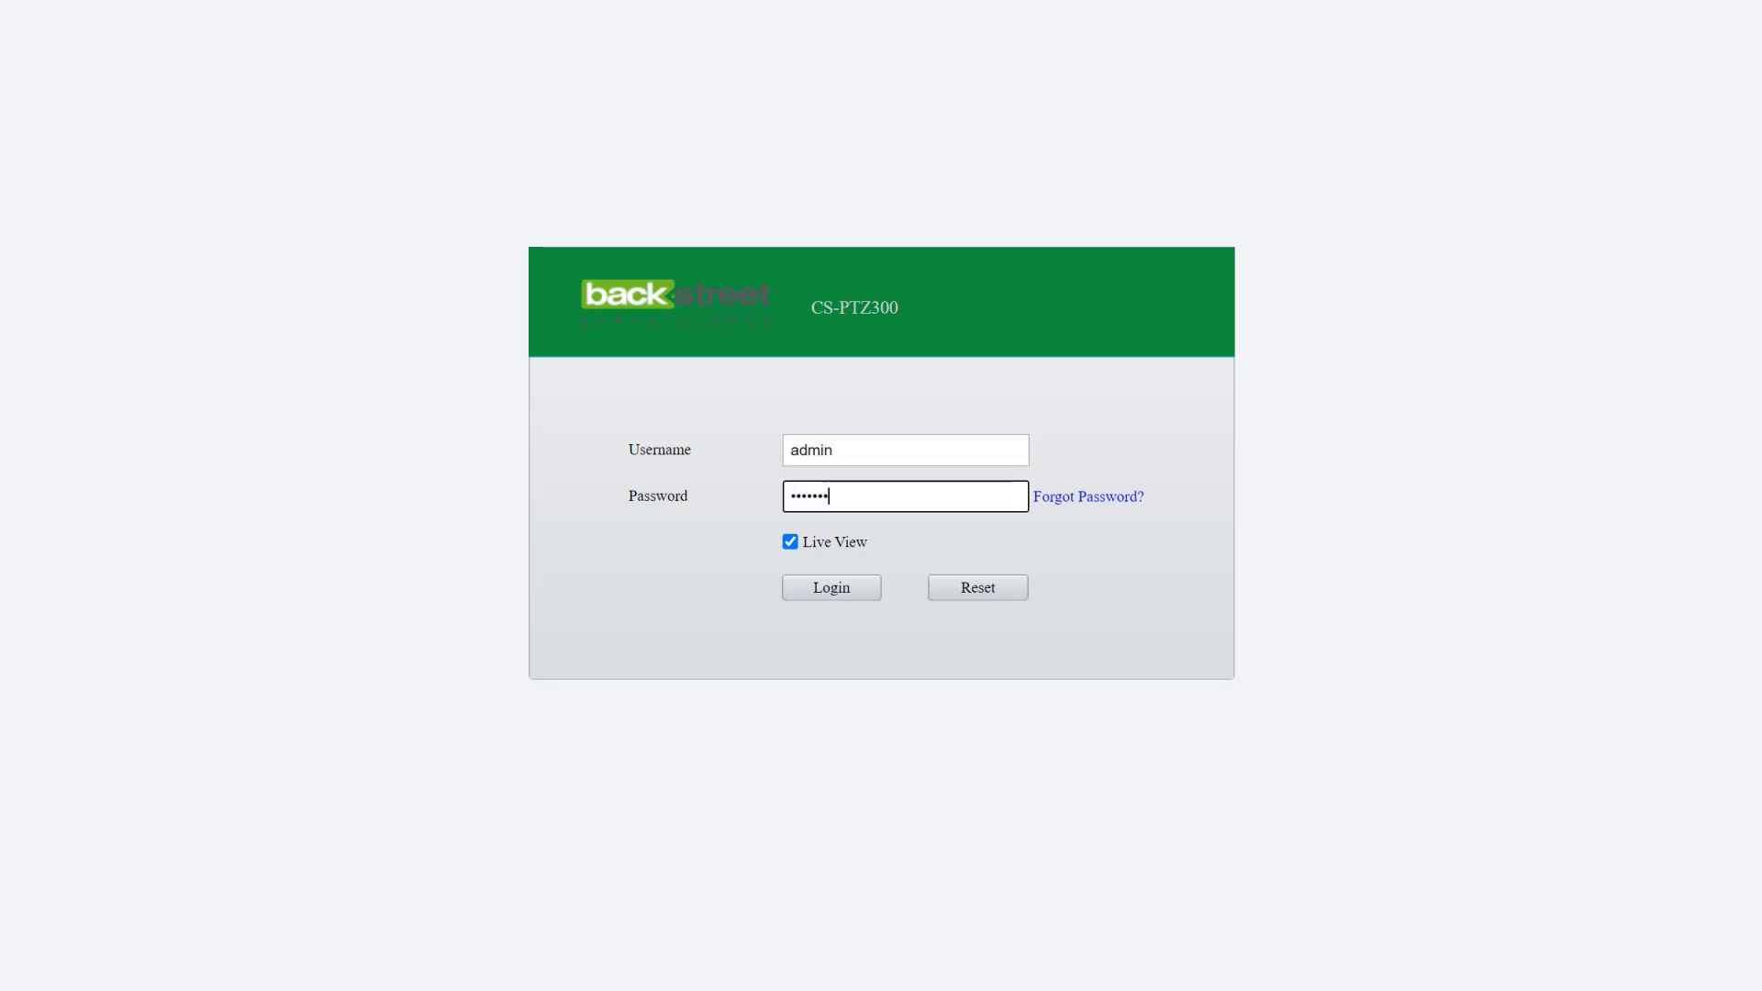
key("Return")
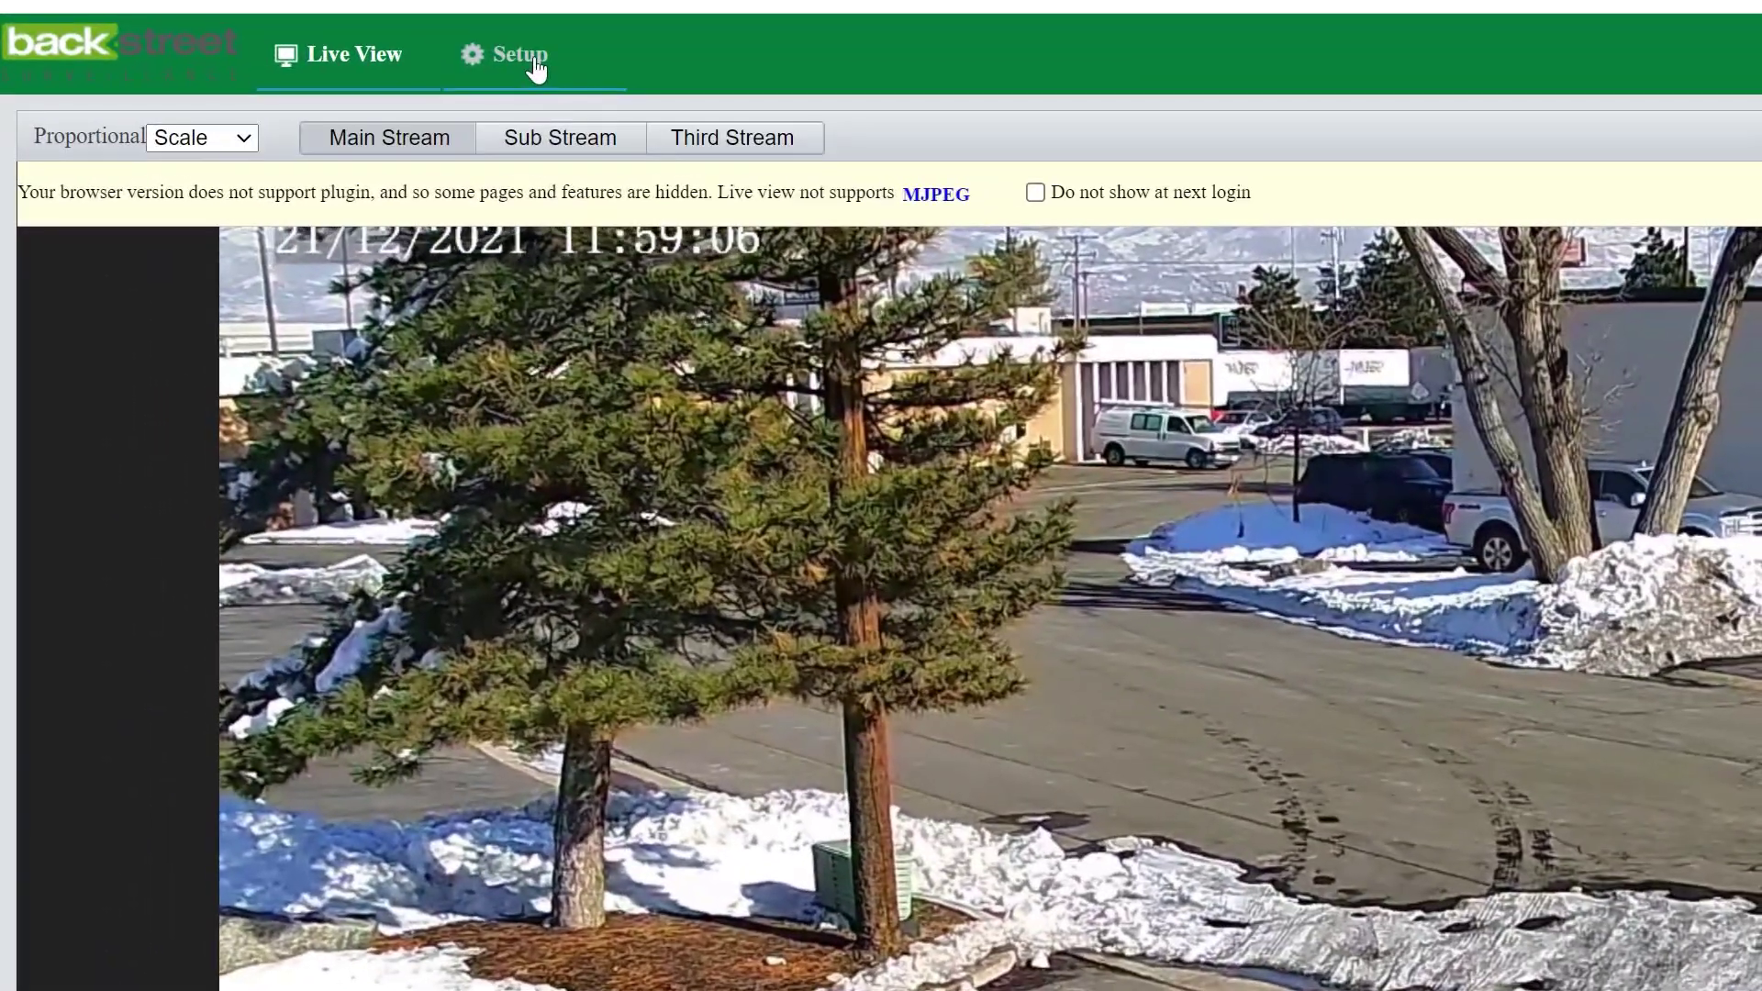
Go to the camera's Setup and open the Intelligent > Smart page
left_click(533, 60)
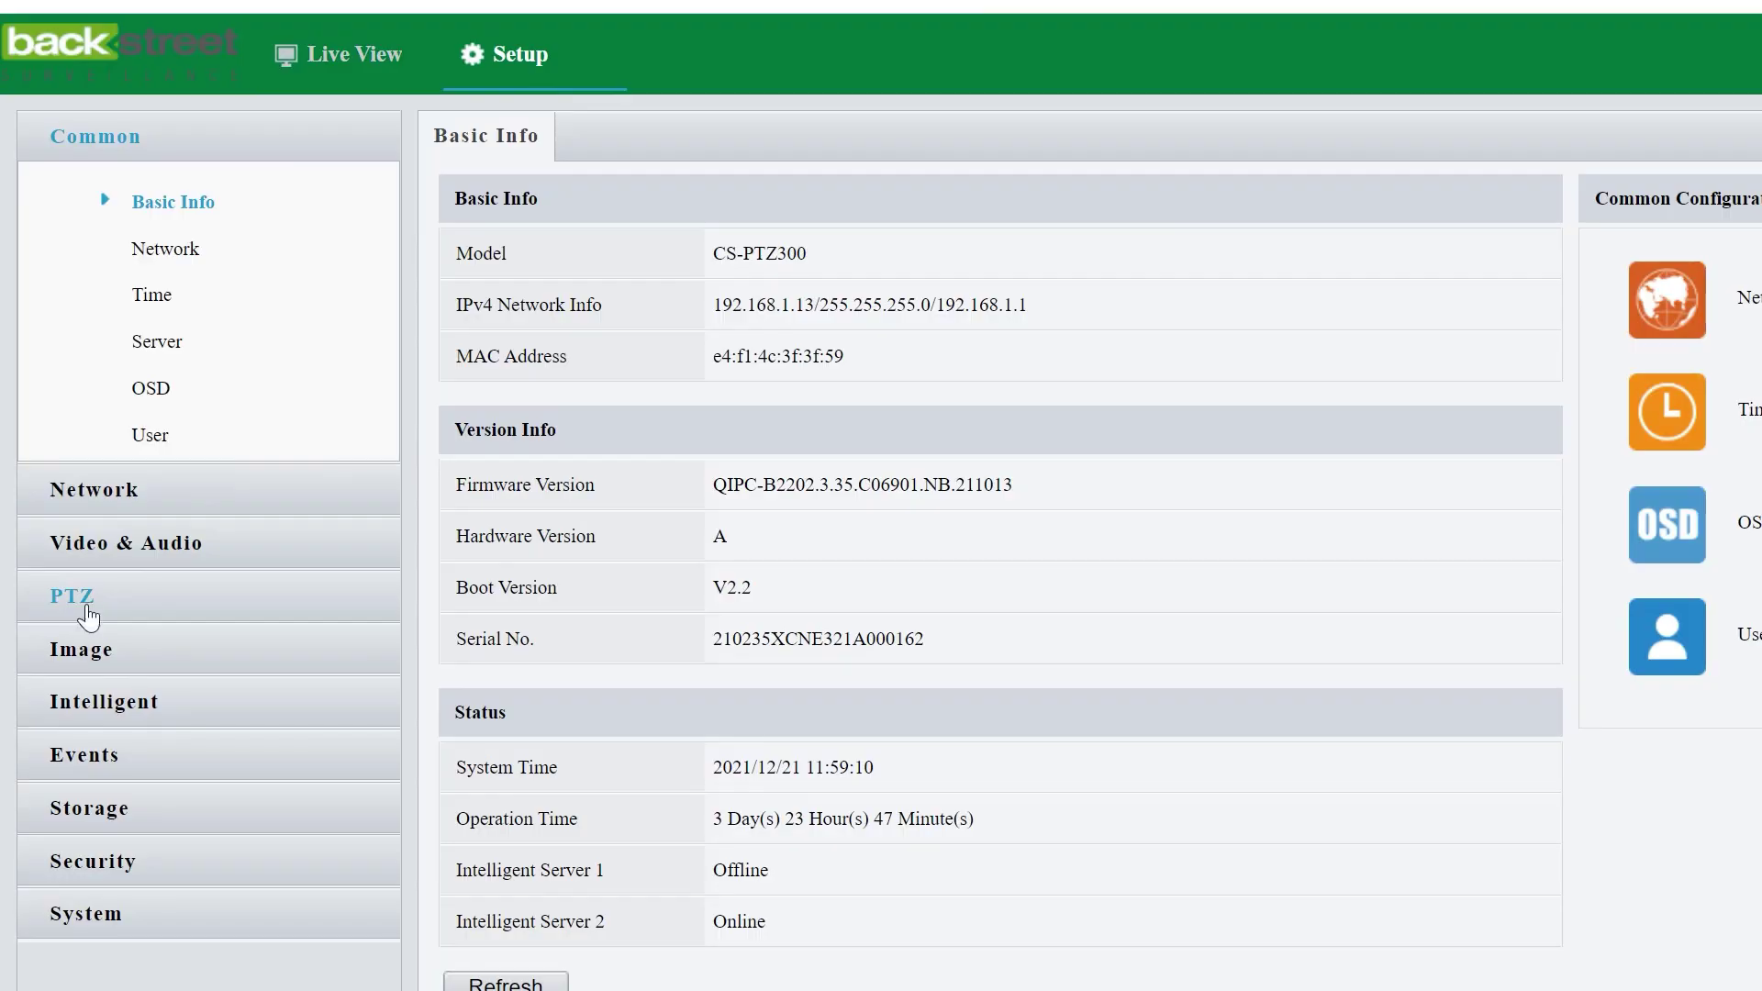
left_click(121, 706)
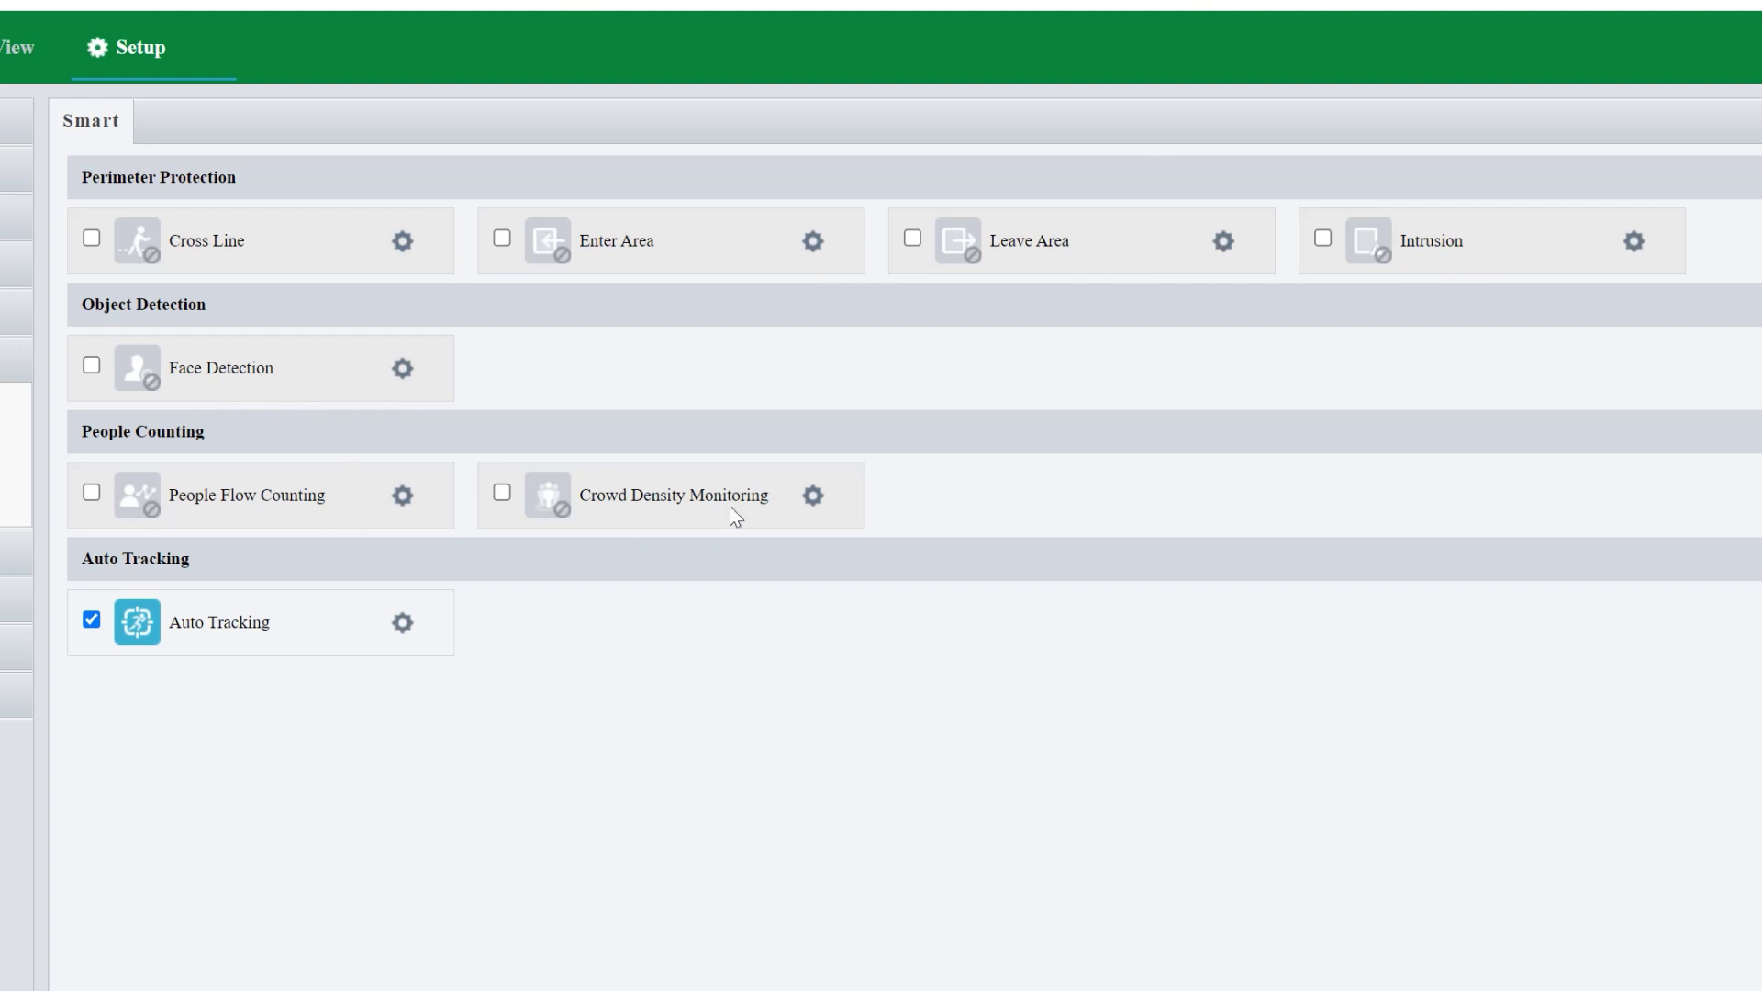
Open the Auto Tracking rule settings through its gear icon
left_click(404, 625)
left_click(405, 629)
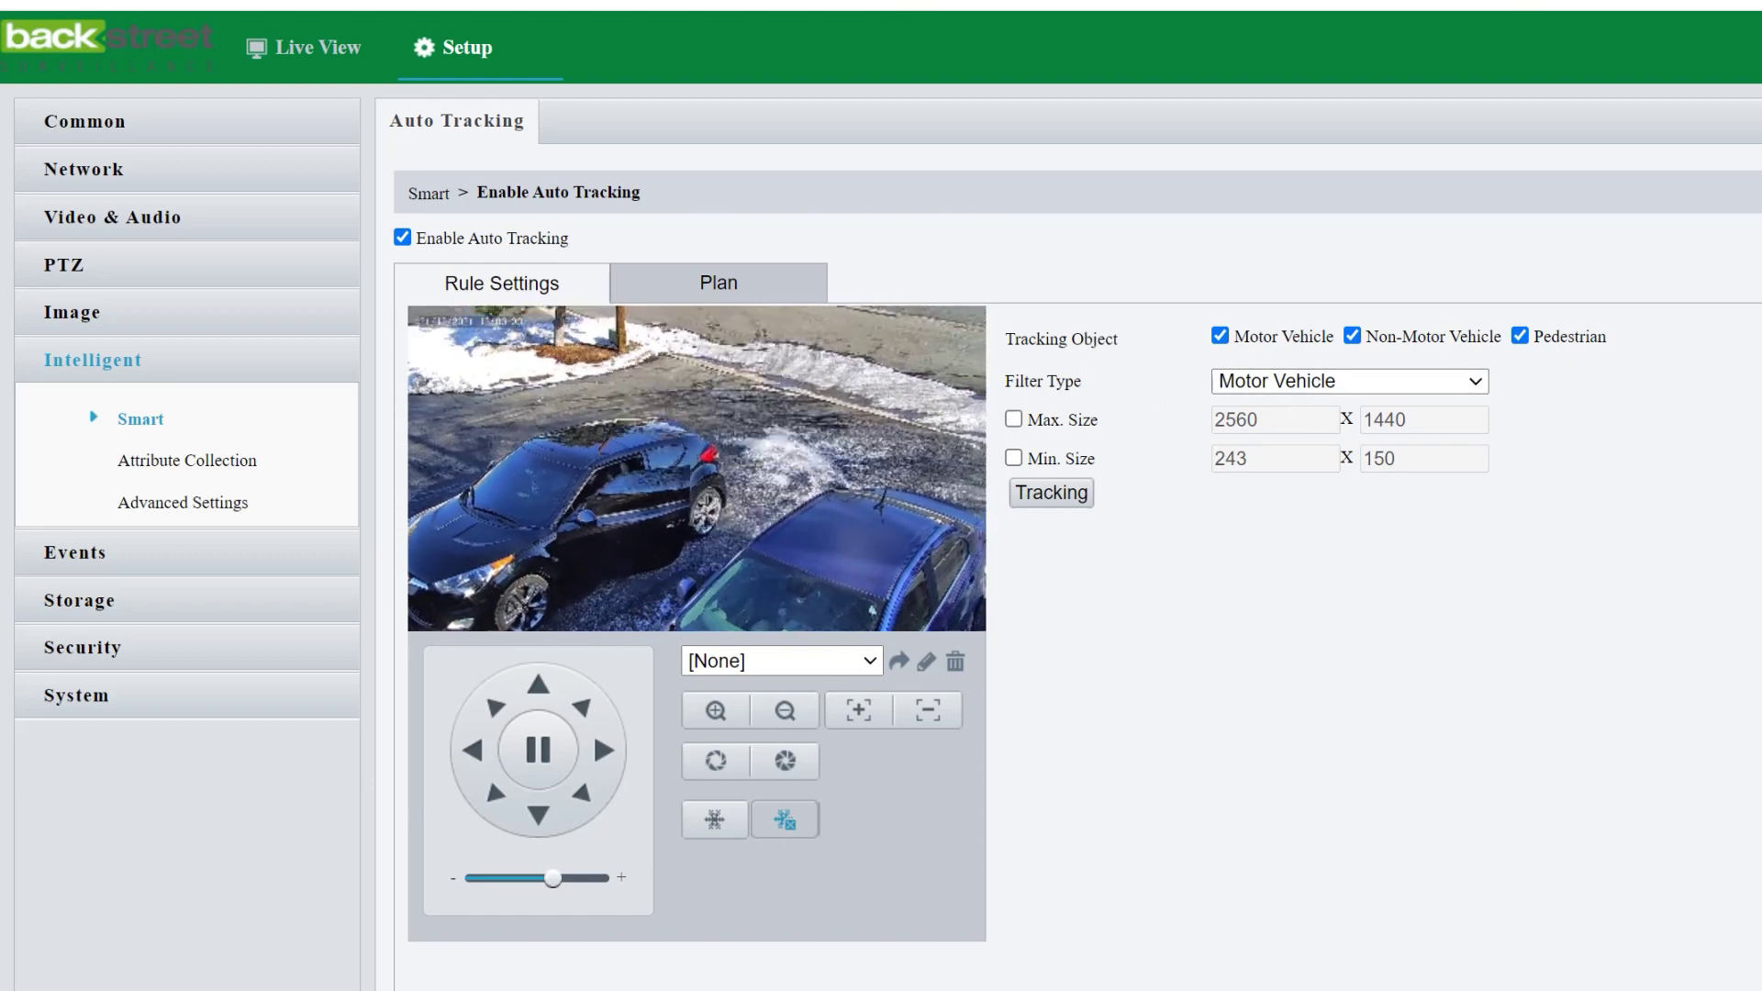
Disable auto tracking and leave only the Motor Vehicle minimum size filter enabled
left_click(402, 238)
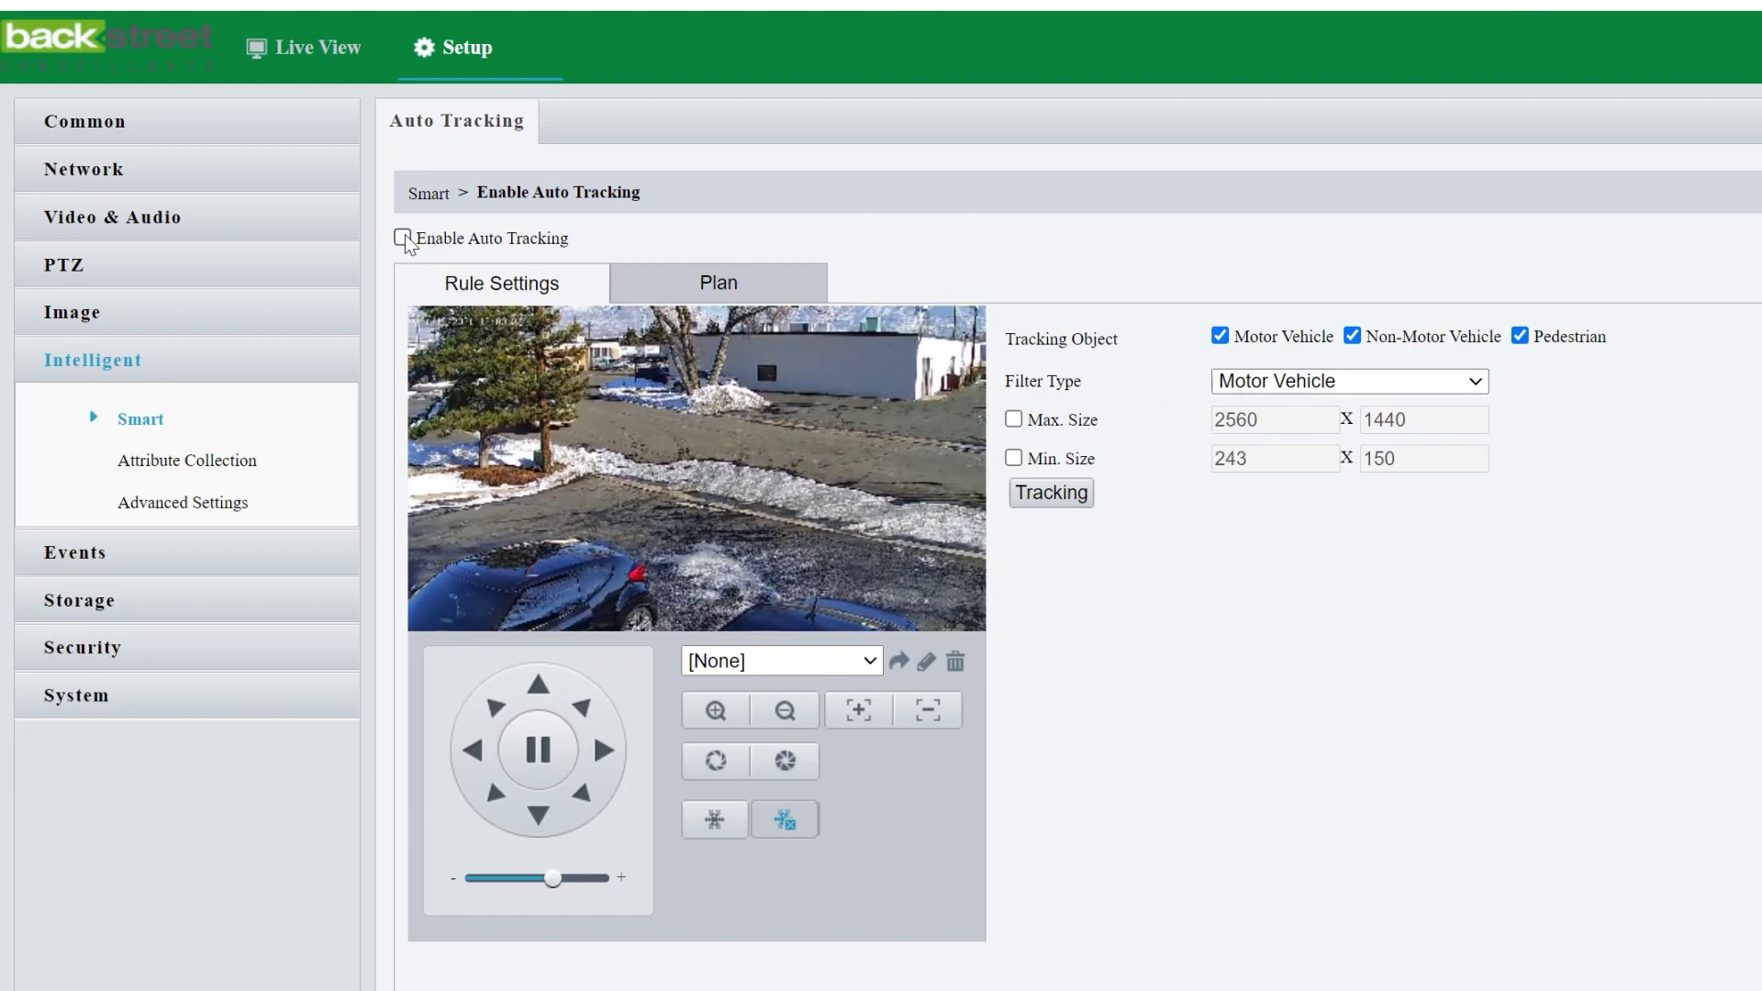
left_click(1017, 461)
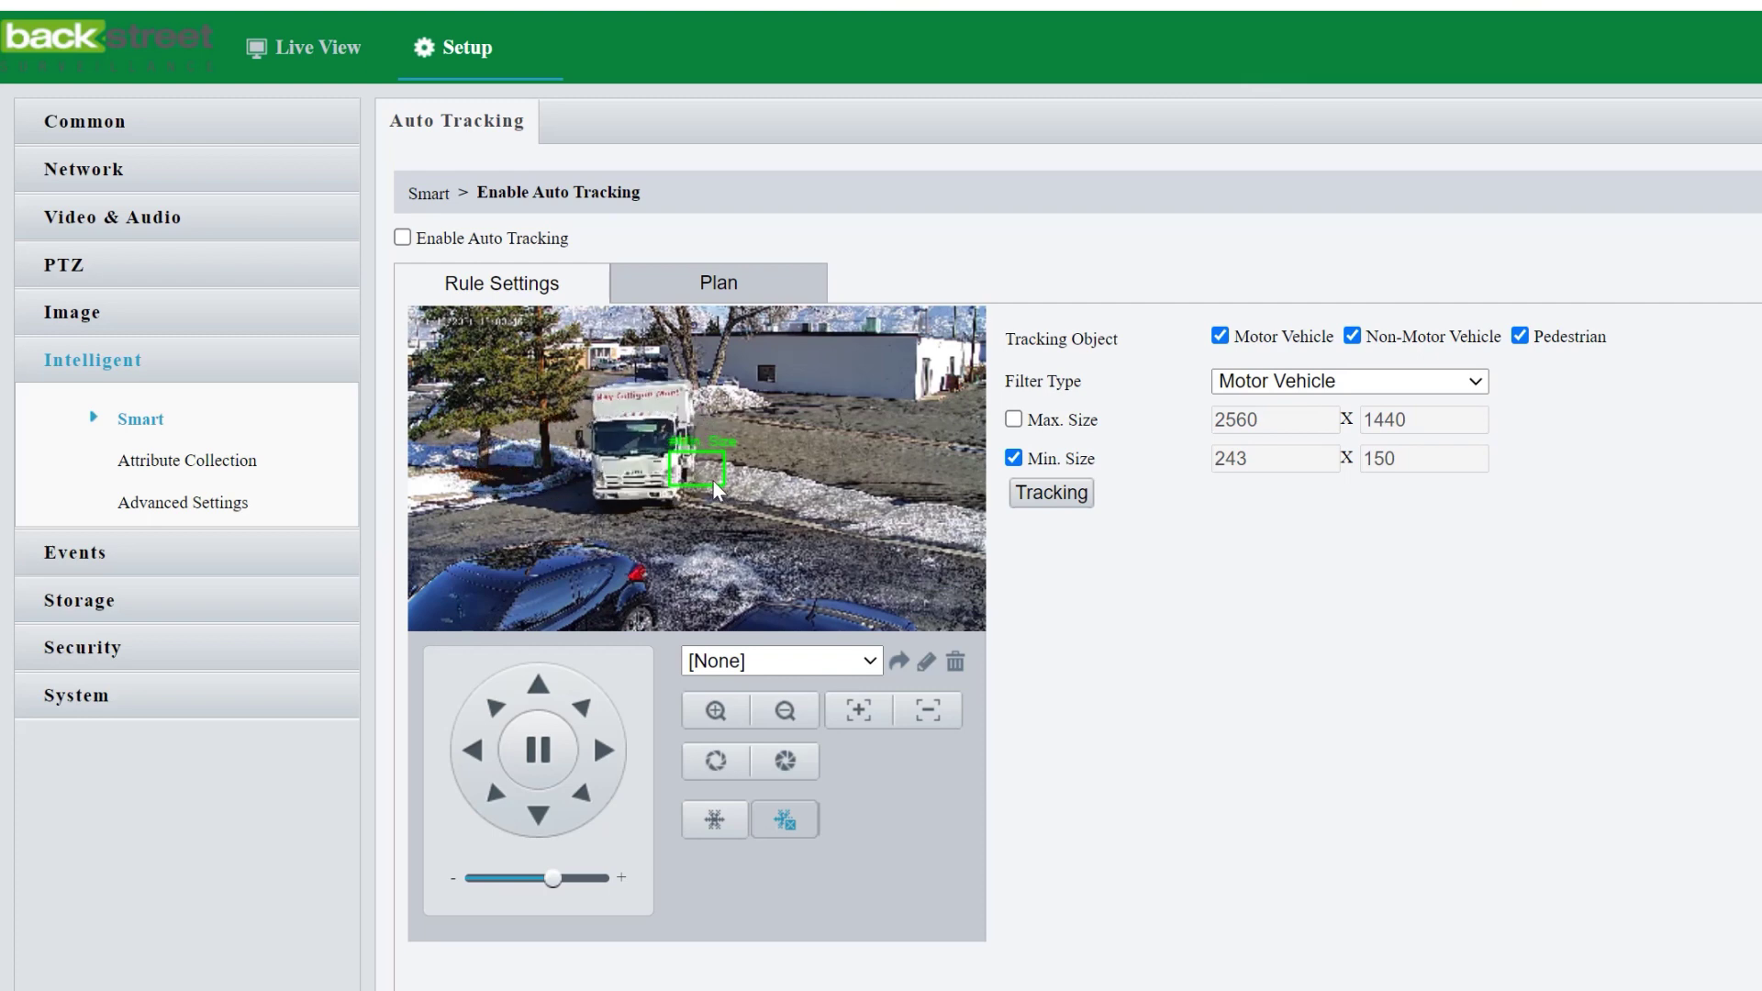
left_click(1014, 420)
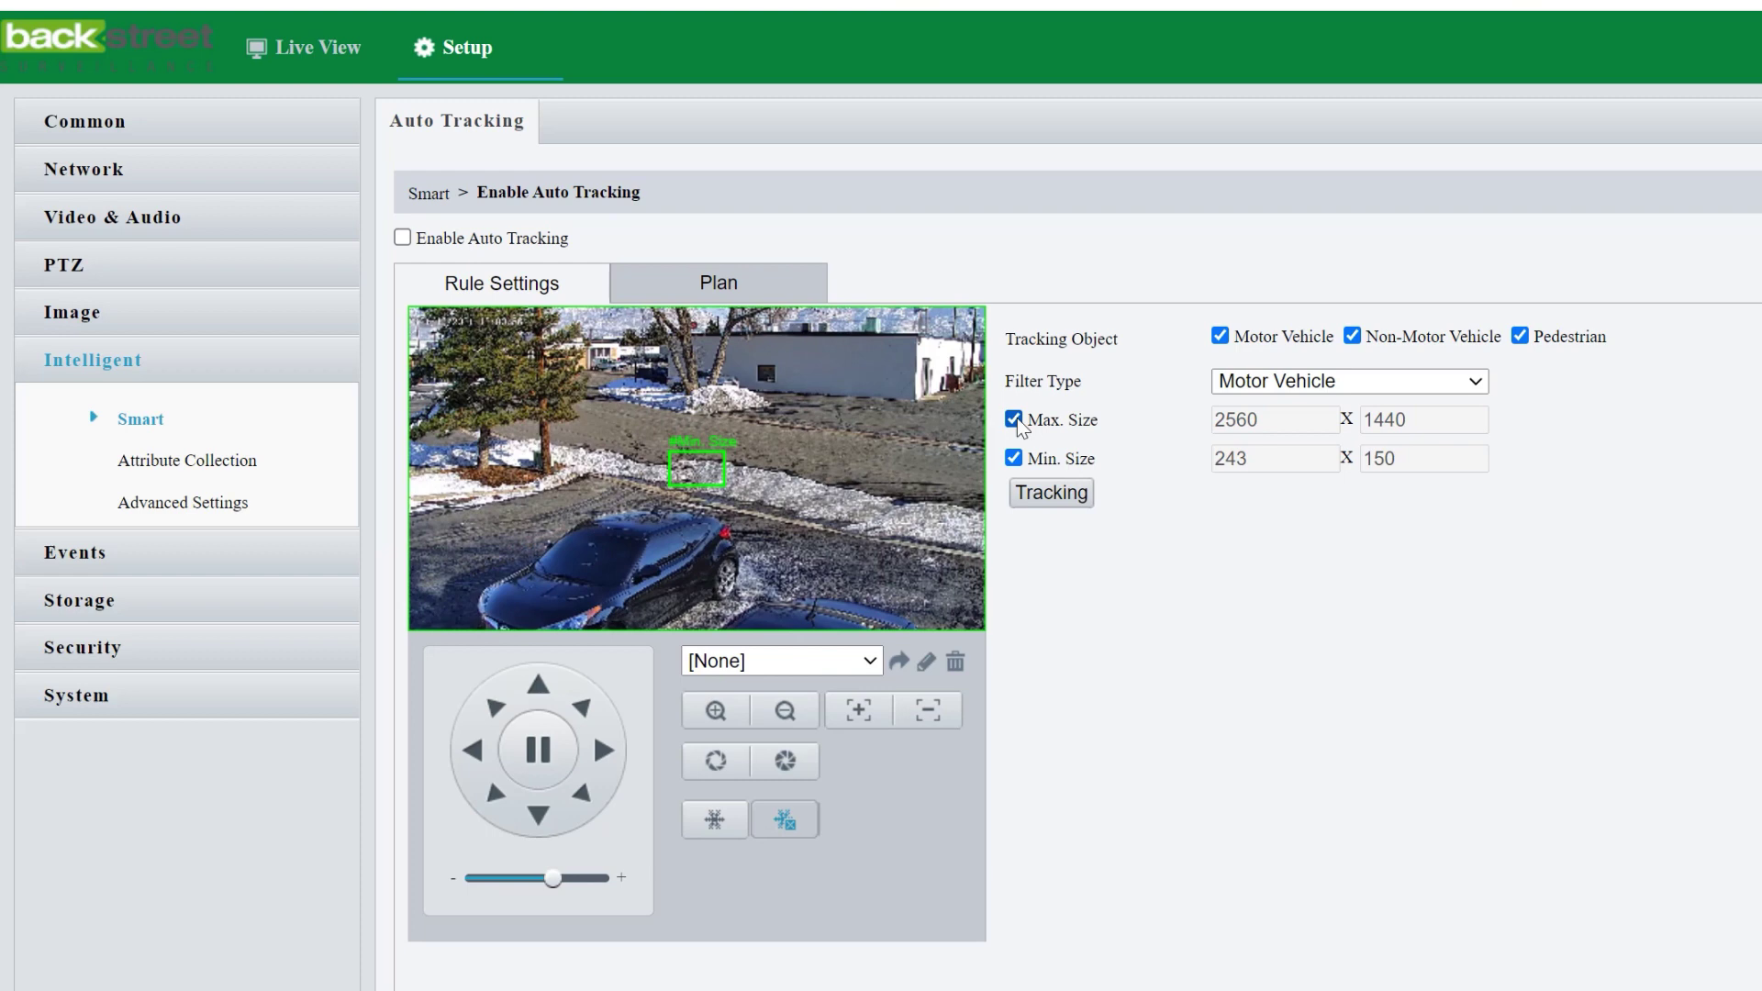
left_click(1012, 458)
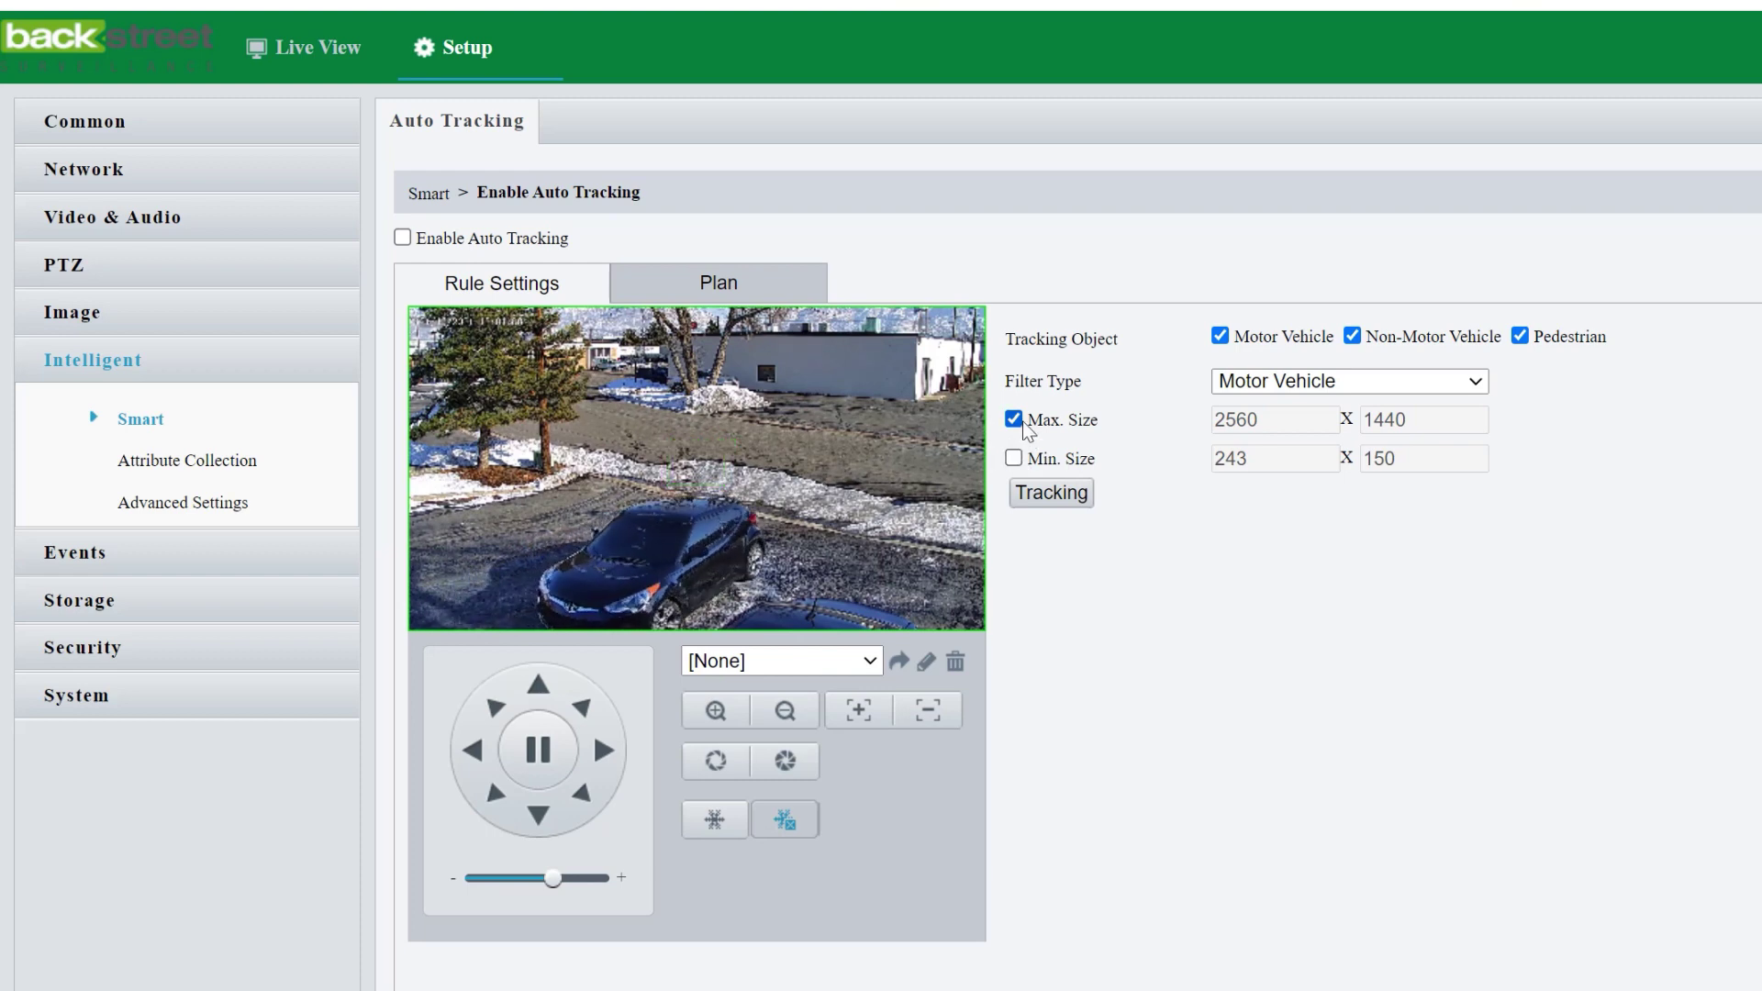
left_click(1019, 422)
left_click(1019, 458)
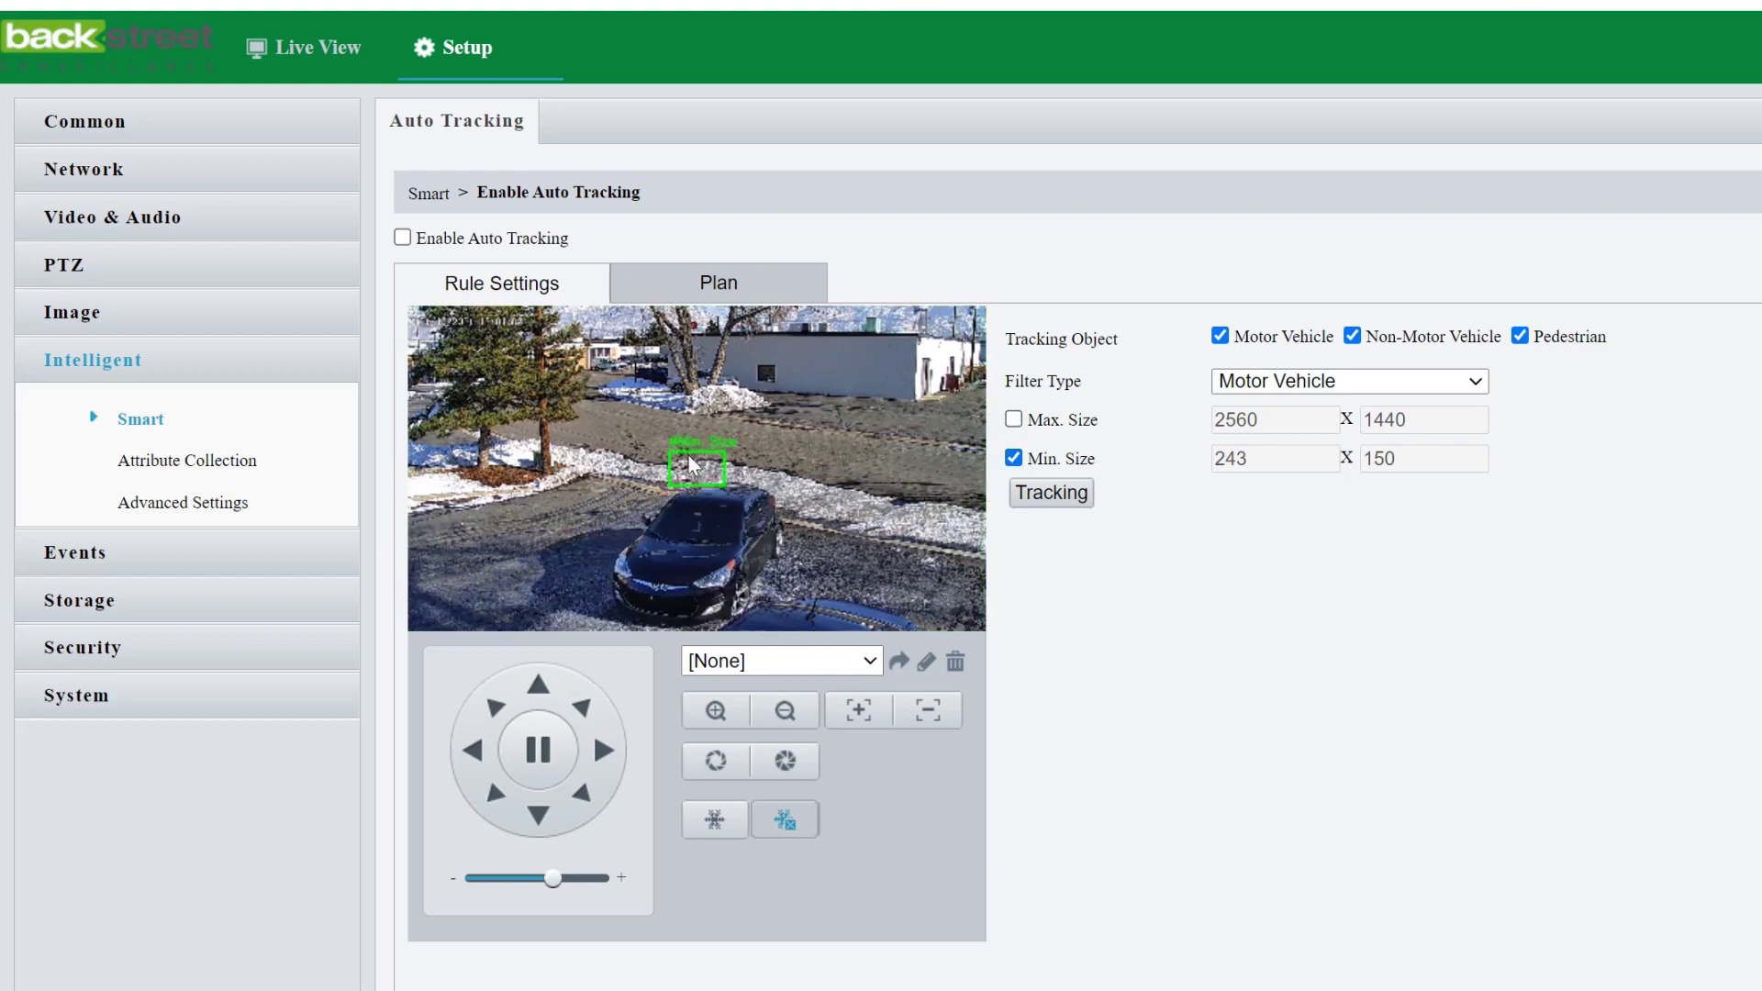
Resize the minimum size box on the video preview until it reads 153 x 97
left_click_drag(686, 470, 622, 502)
left_click_drag(599, 407, 617, 351)
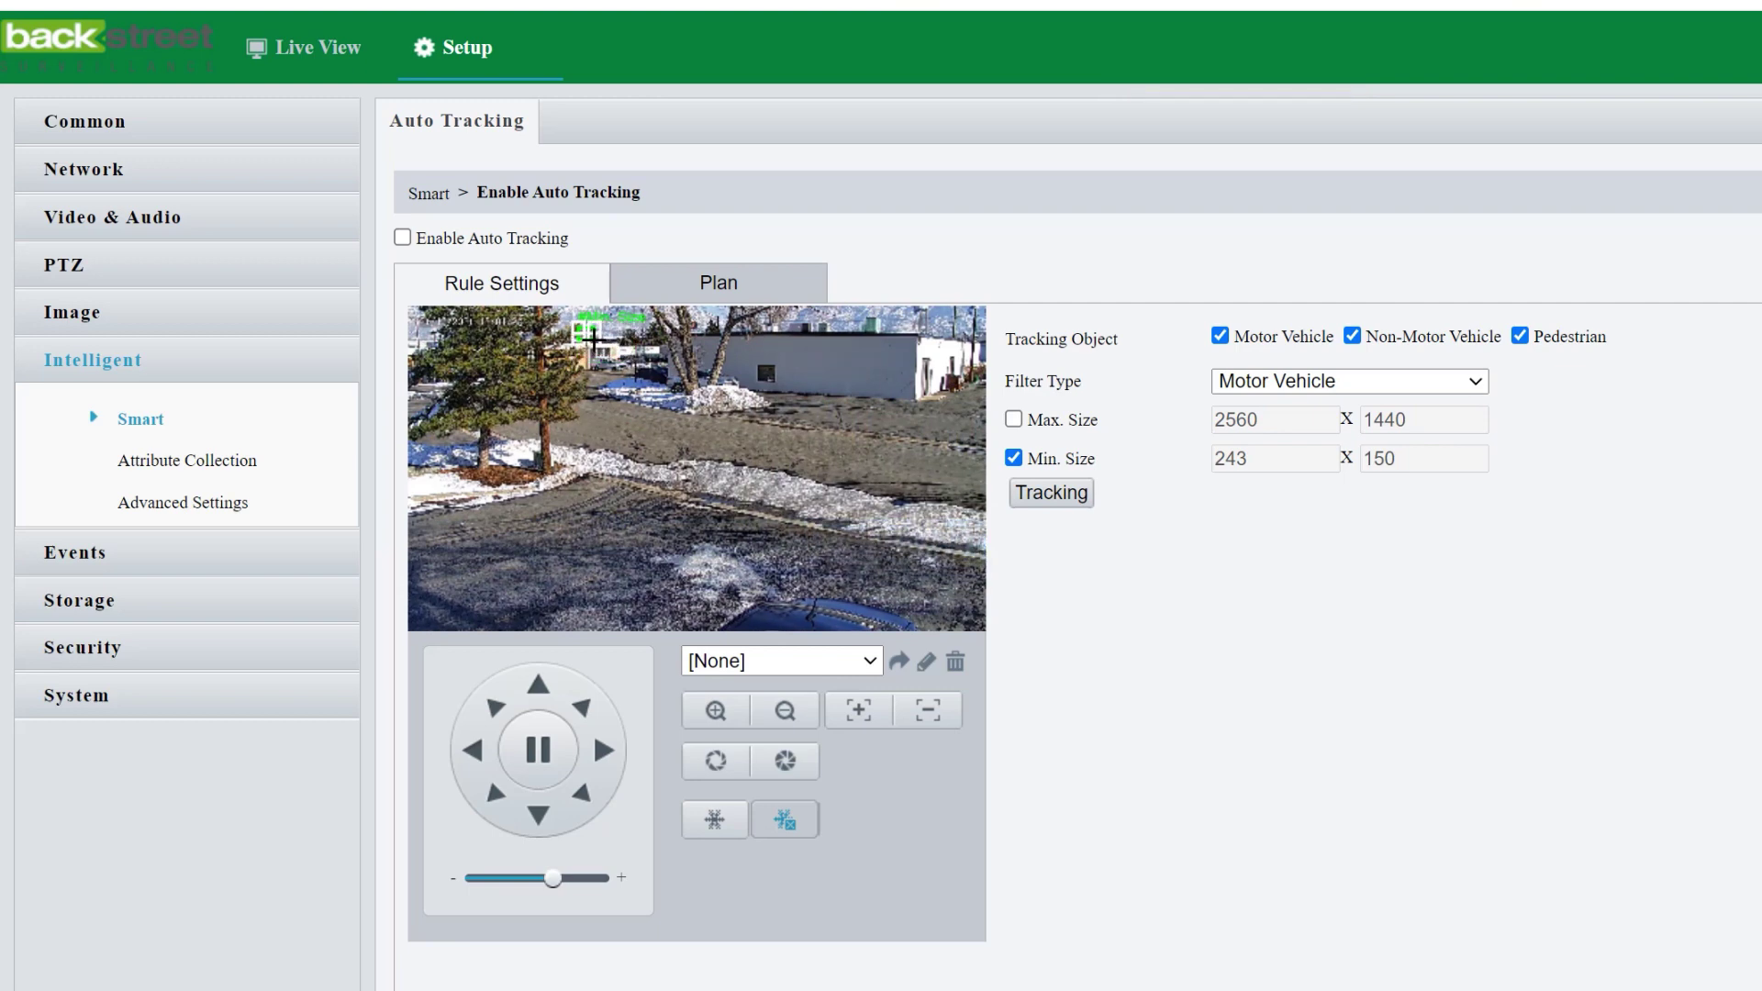
left_click(609, 341)
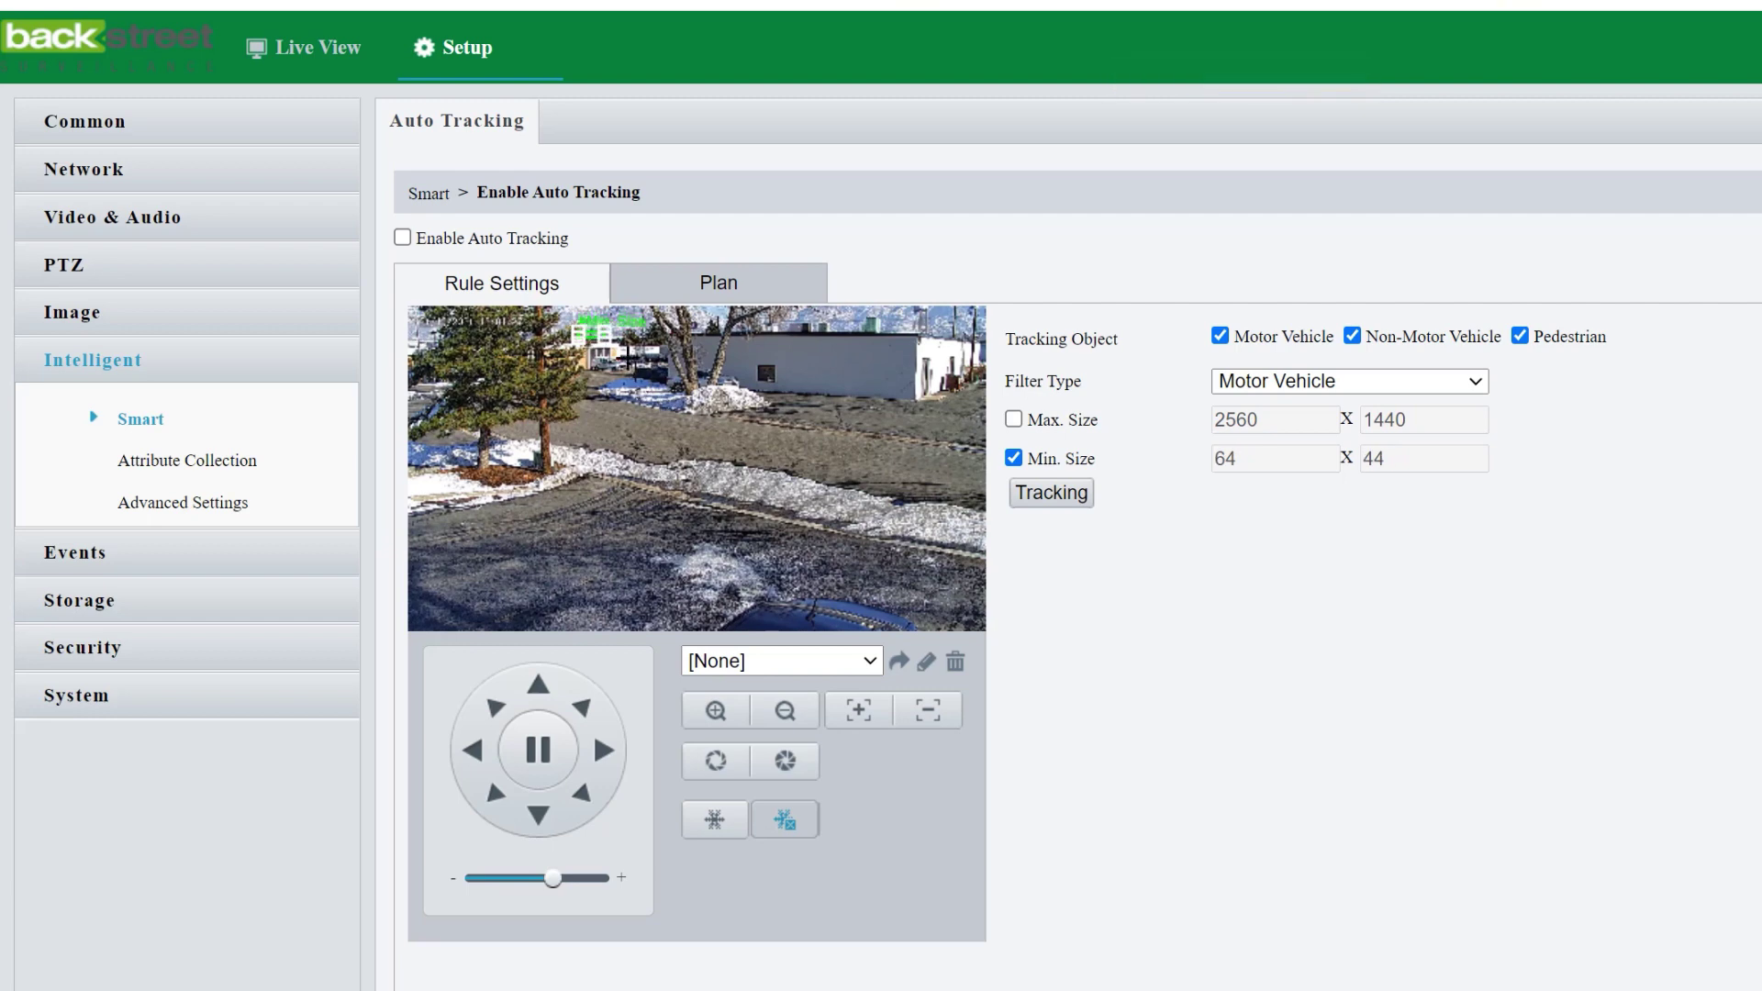
left_click(613, 349)
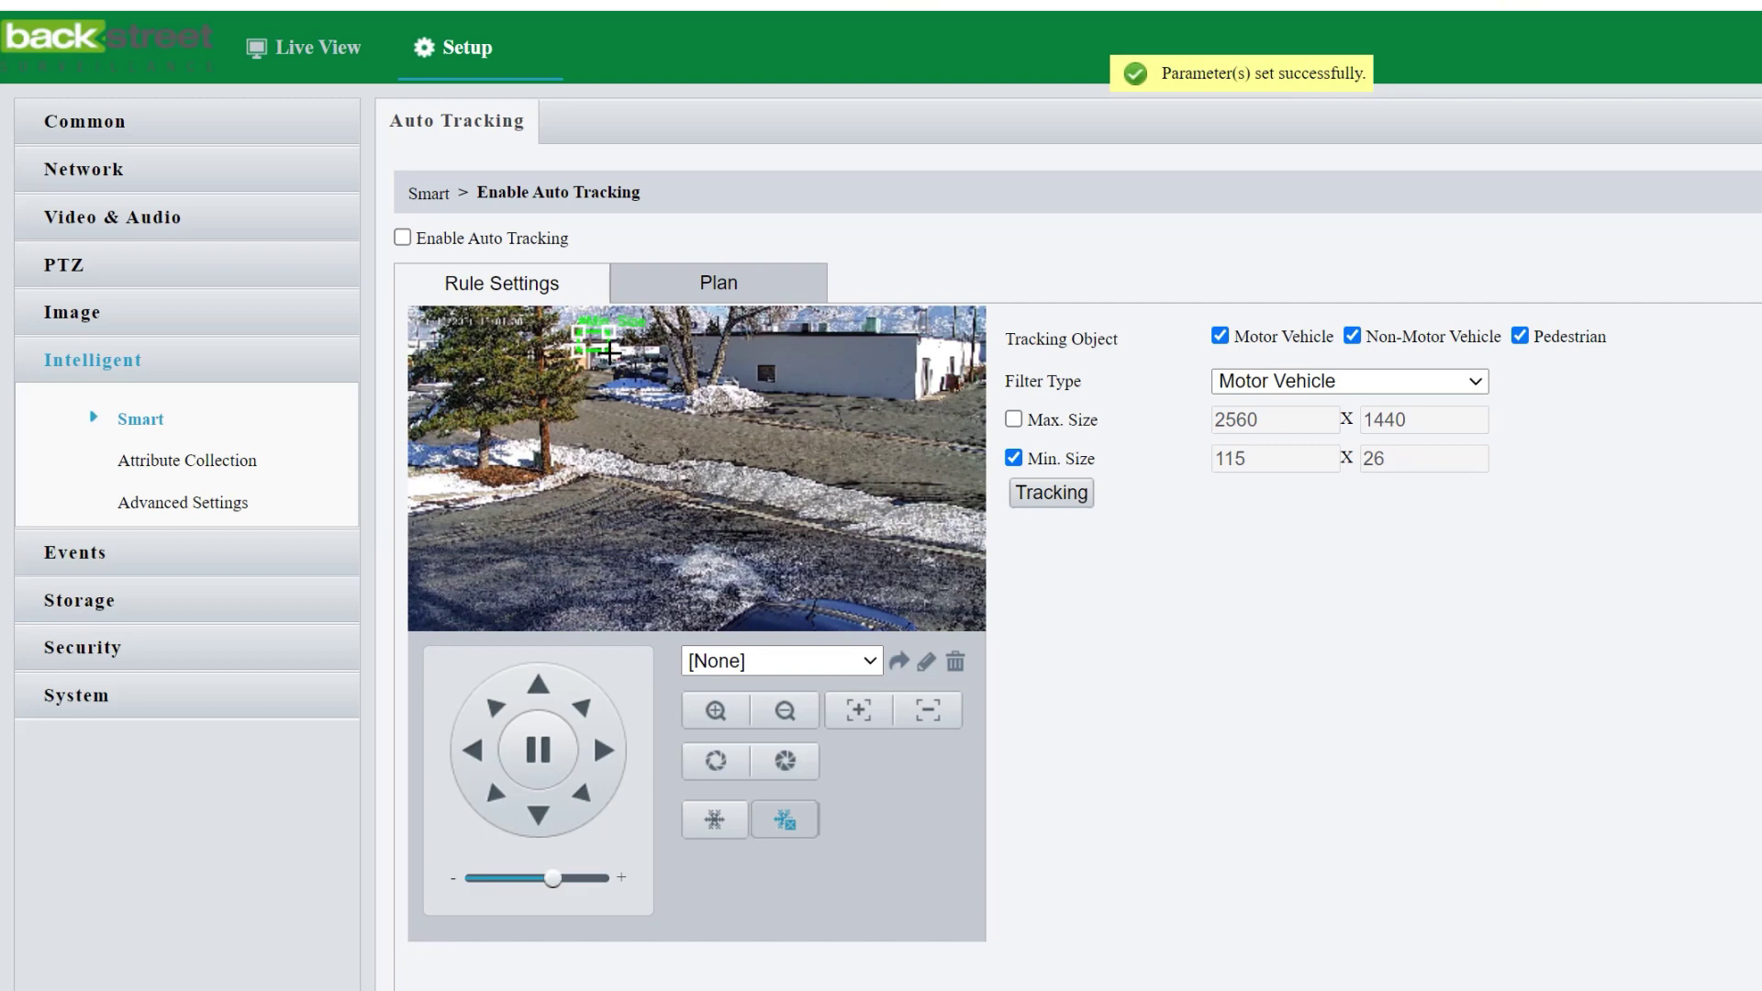
left_click_drag(613, 352, 604, 415)
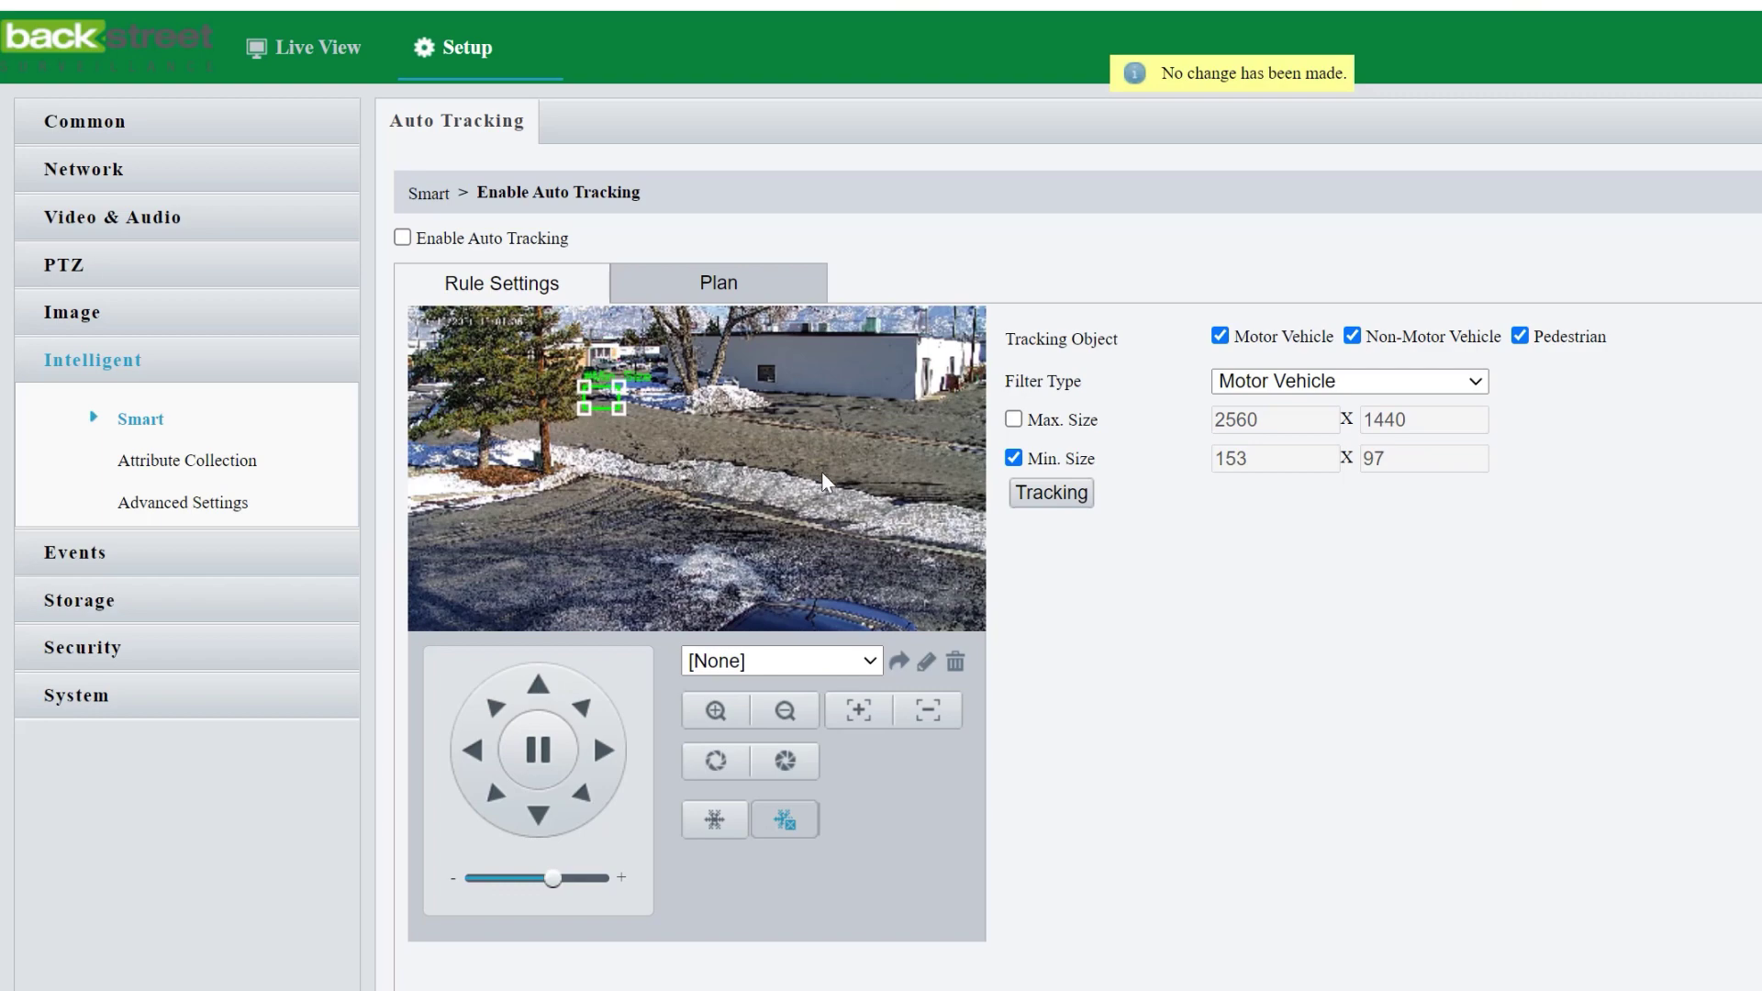
For Non-Motor Vehicle, enable maximum 2560 x 1440 and minimum size 99 x 138
left_click(1014, 458)
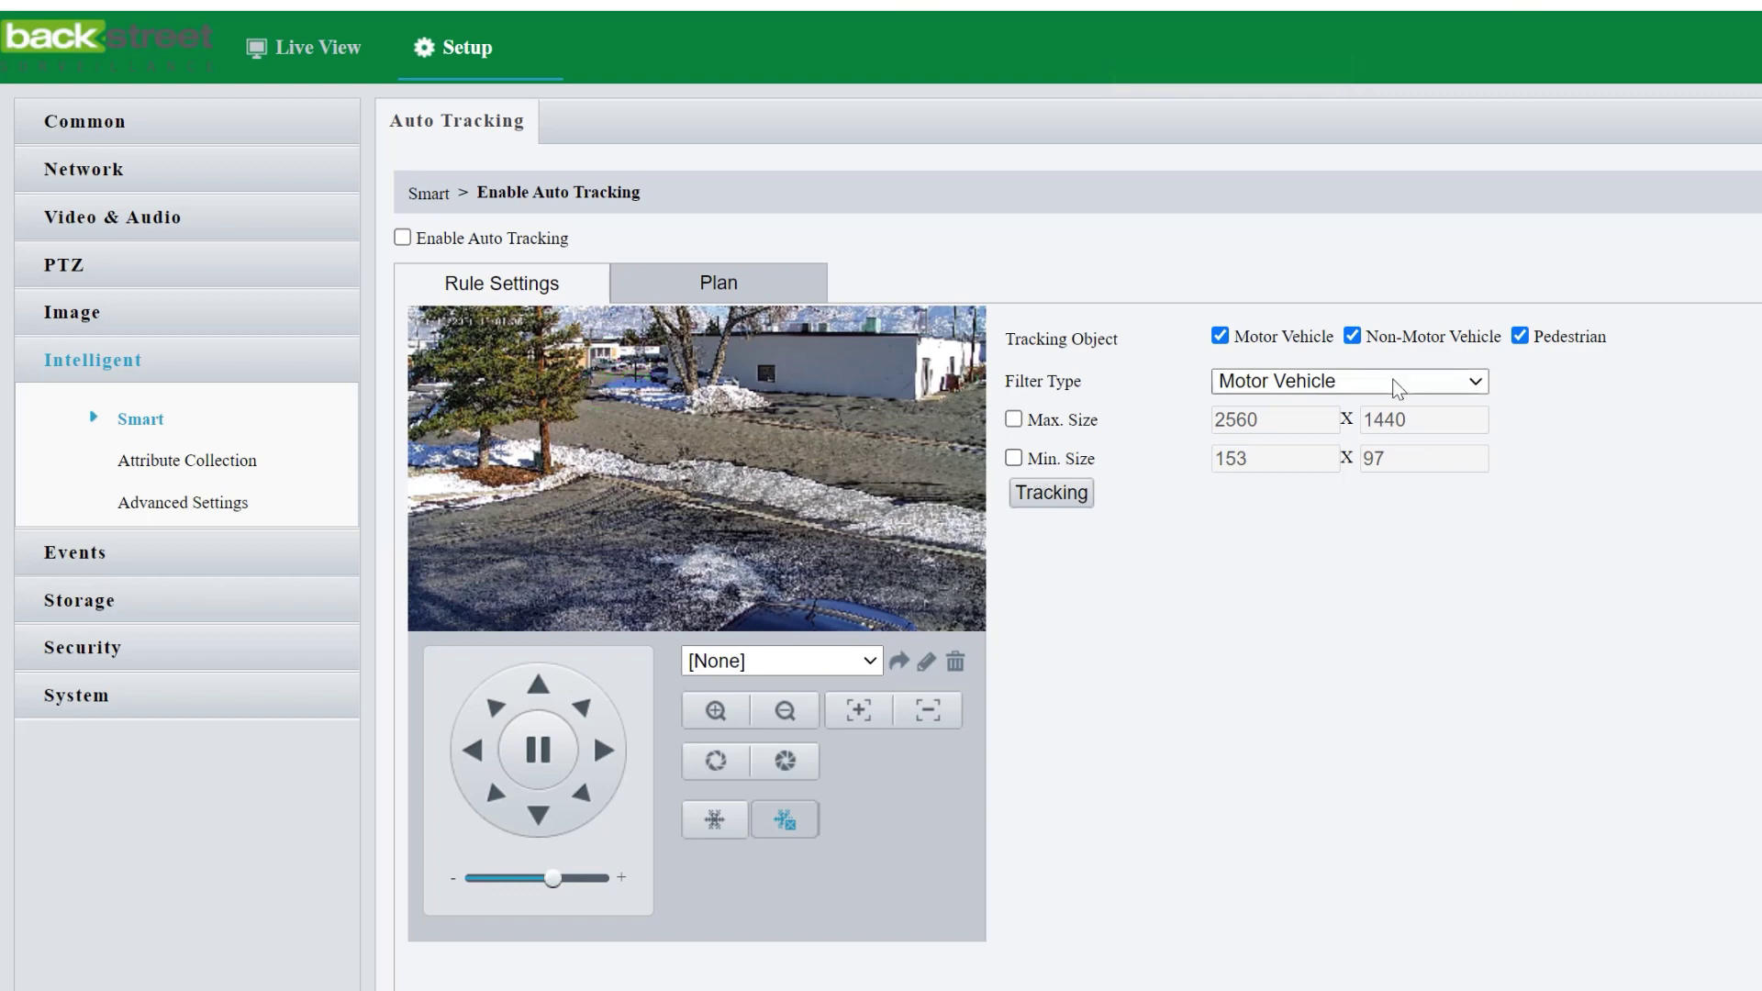
left_click(1340, 381)
left_click(1340, 429)
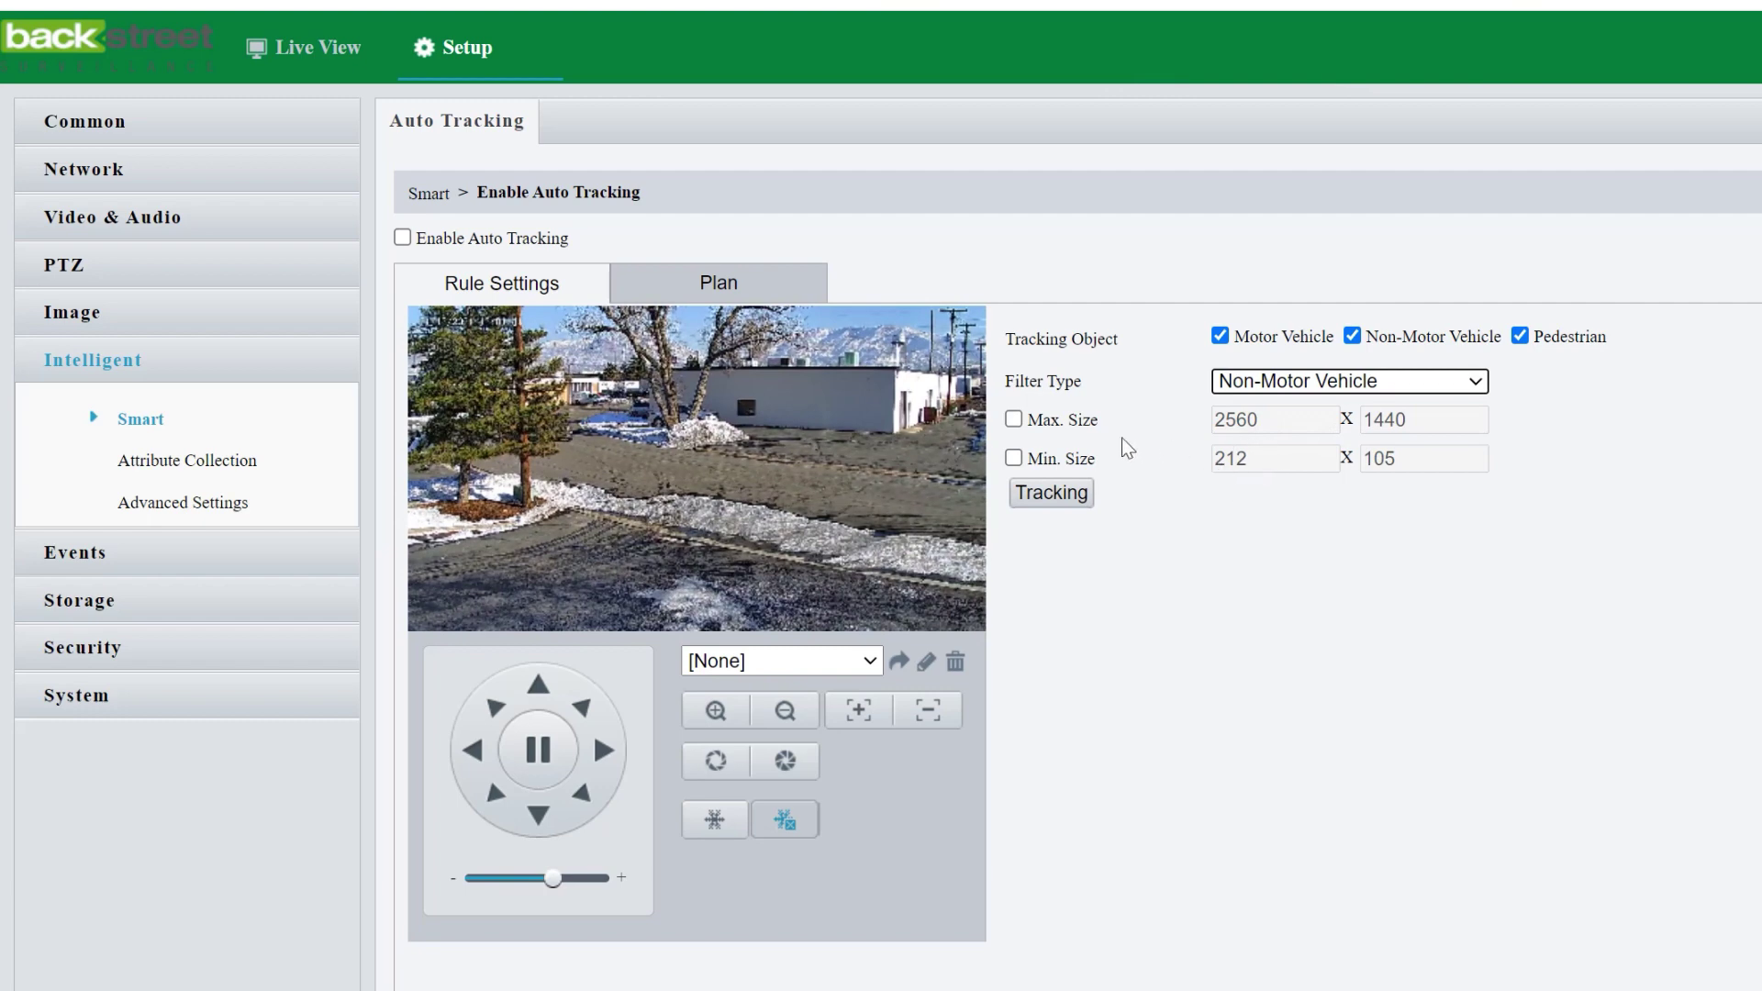
left_click(1013, 419)
left_click(1014, 458)
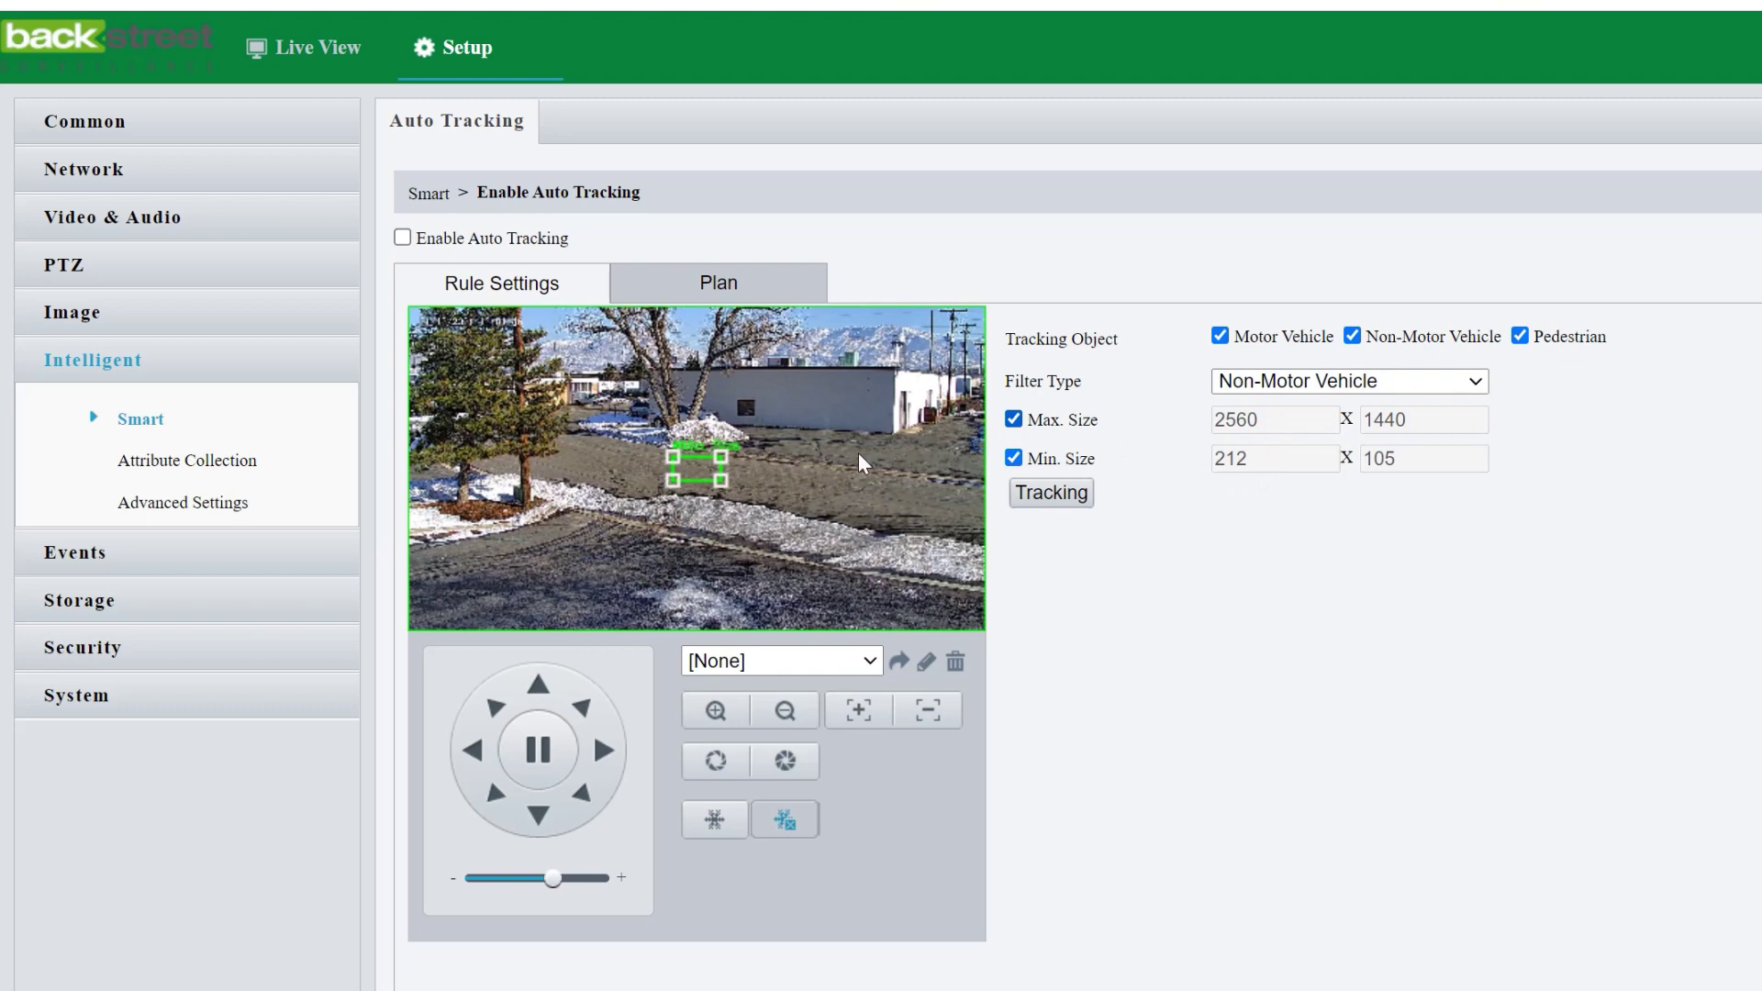
left_click_drag(720, 479, 692, 485)
left_click_drag(683, 473, 729, 472)
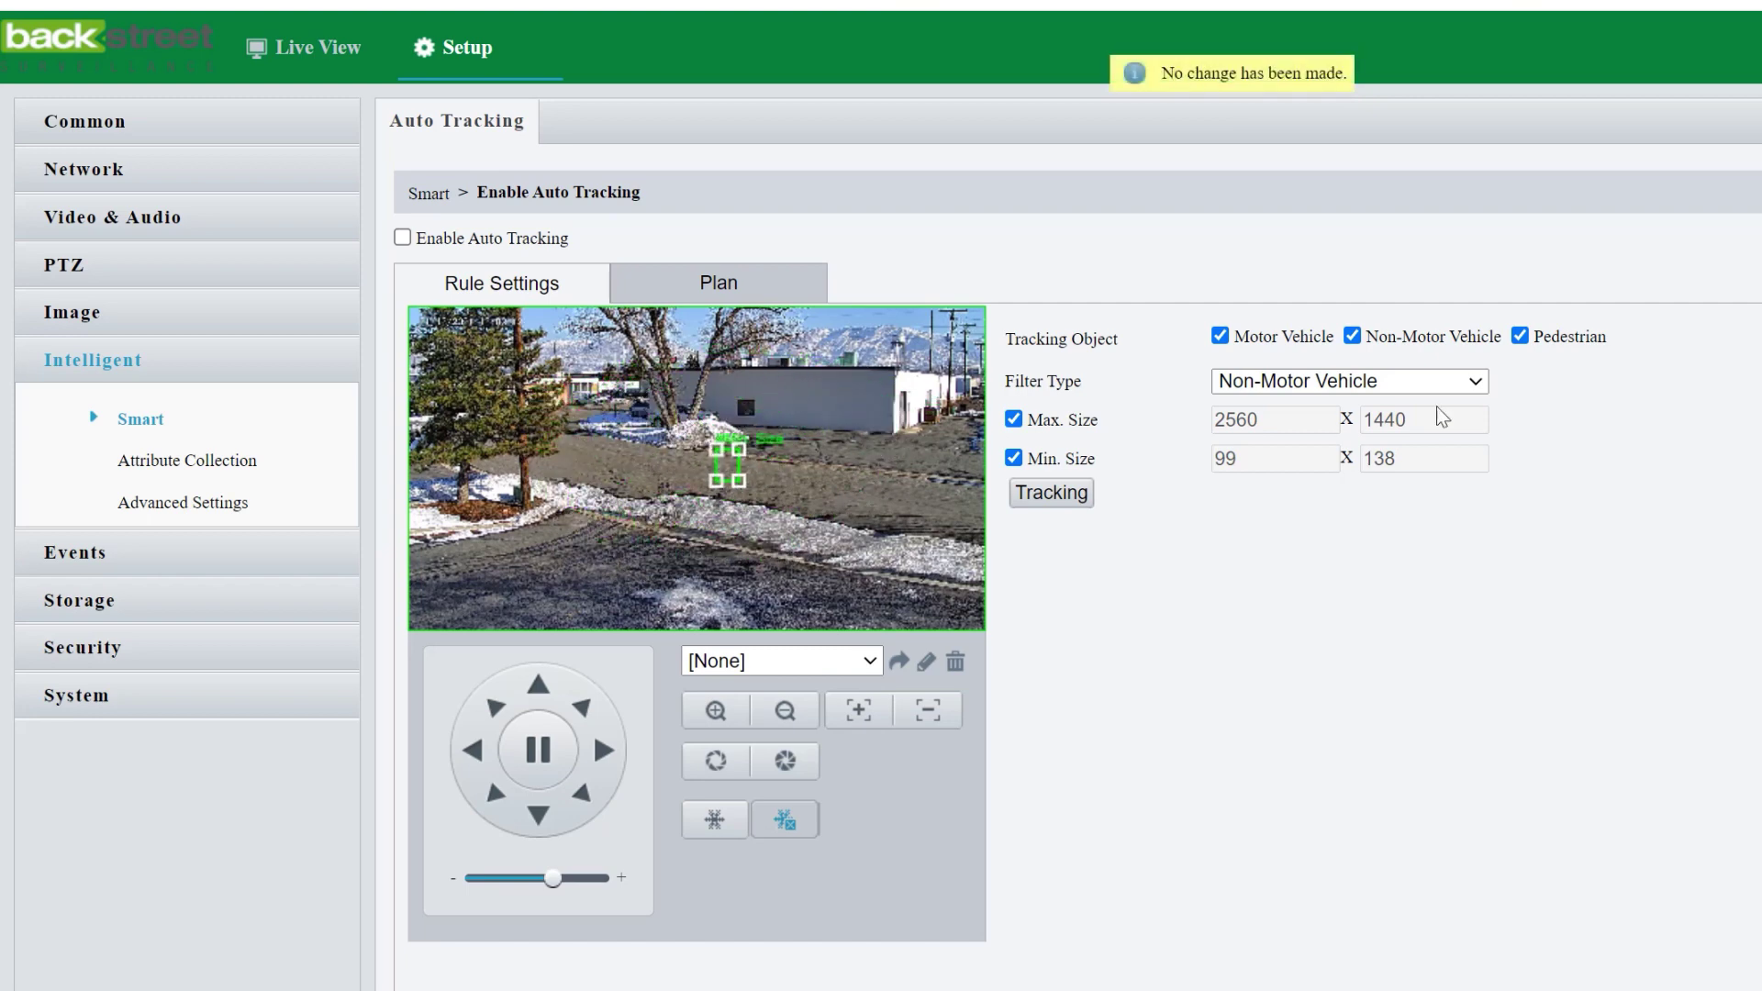
Enable Pedestrian minimum 44 x 63 and maximum 2560 x 1440 limits, then re-enable auto tracking
left_click(1457, 381)
left_click(1274, 456)
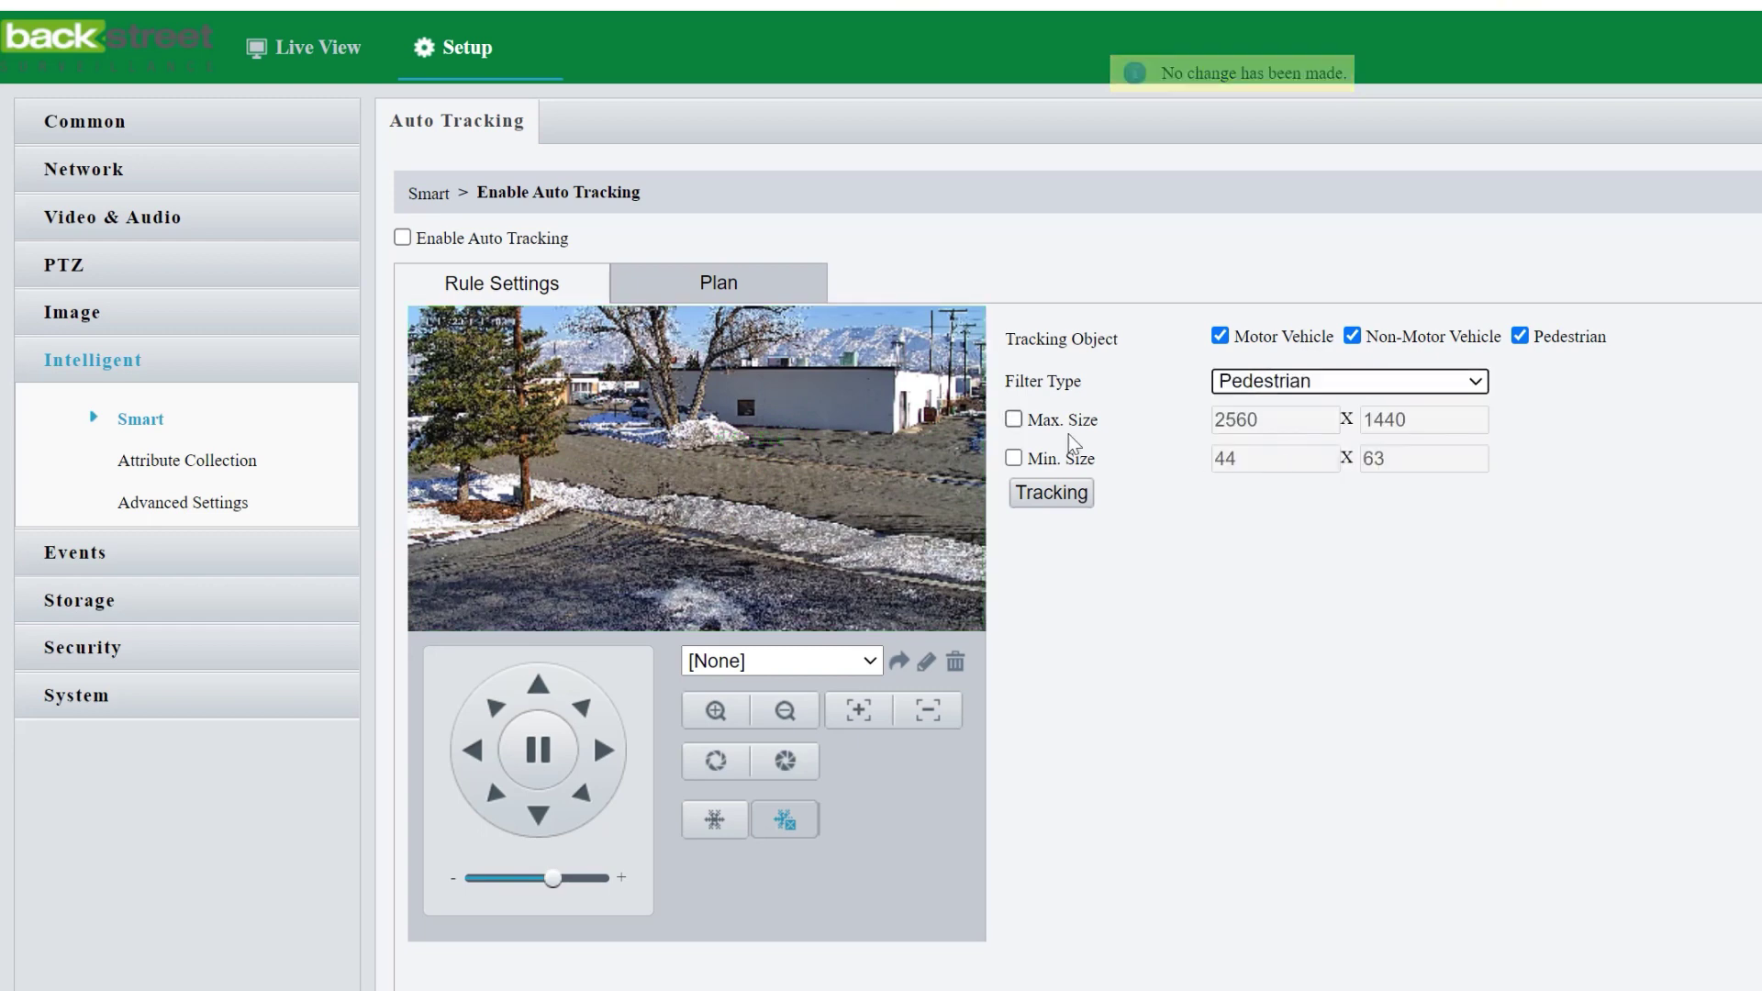
left_click(1013, 458)
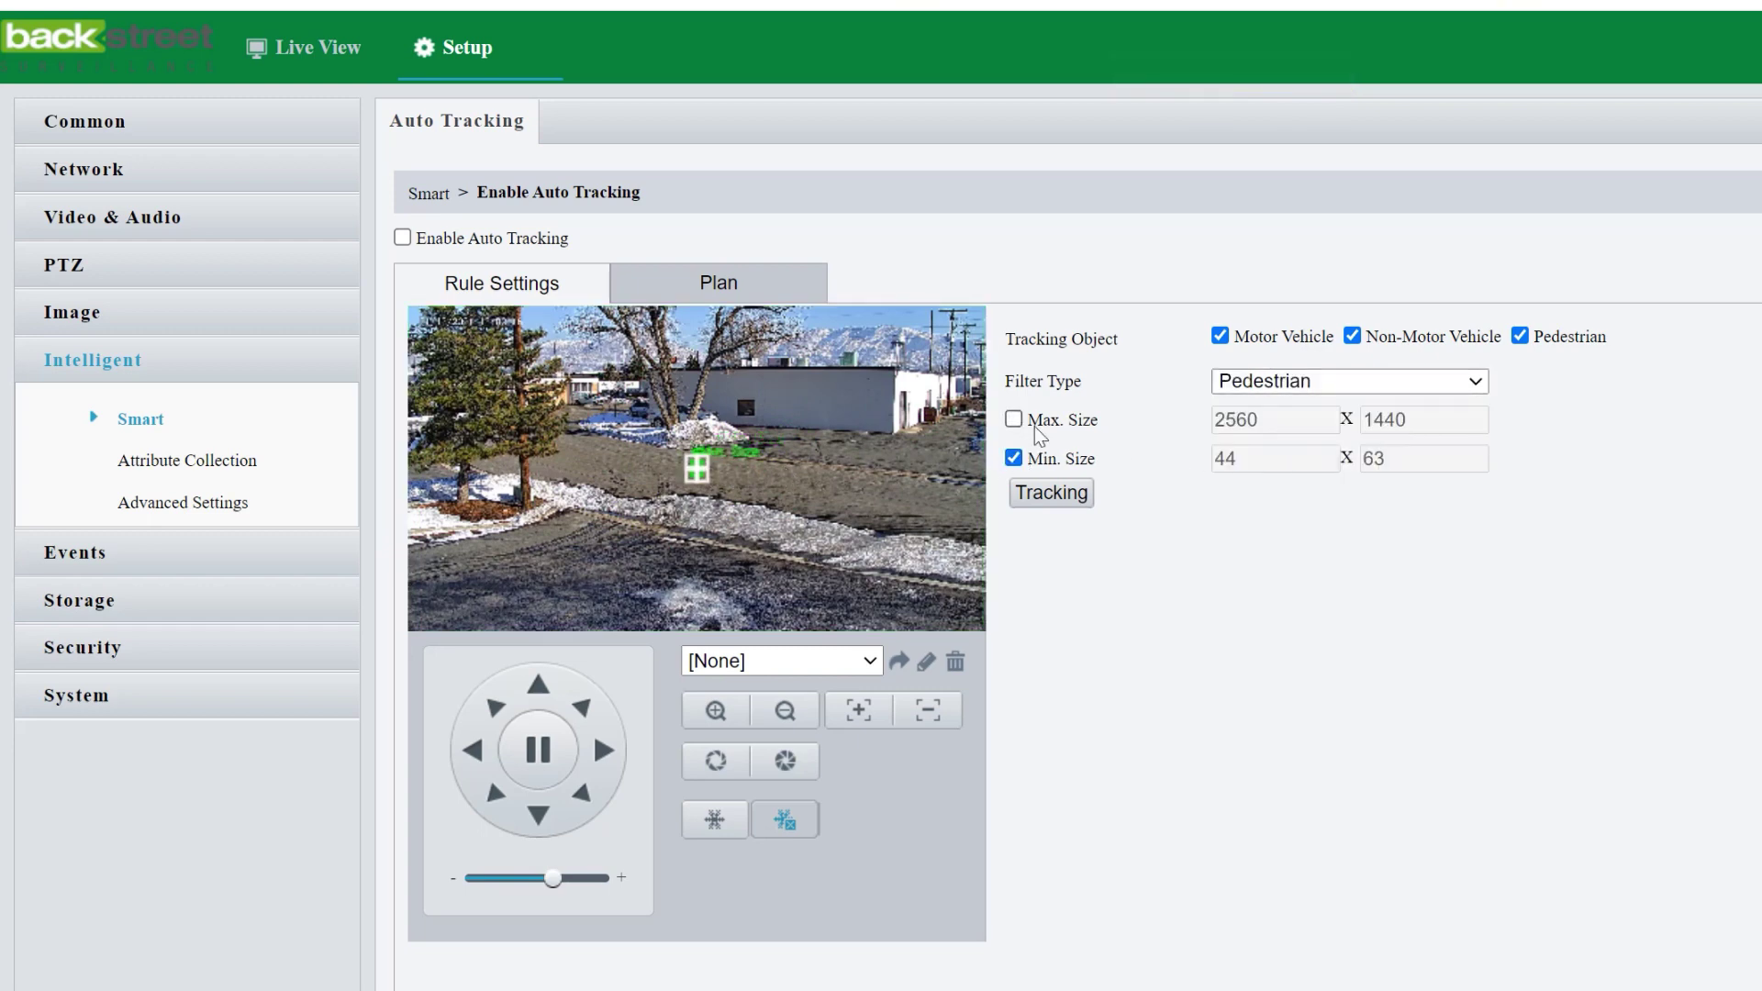
left_click(1015, 421)
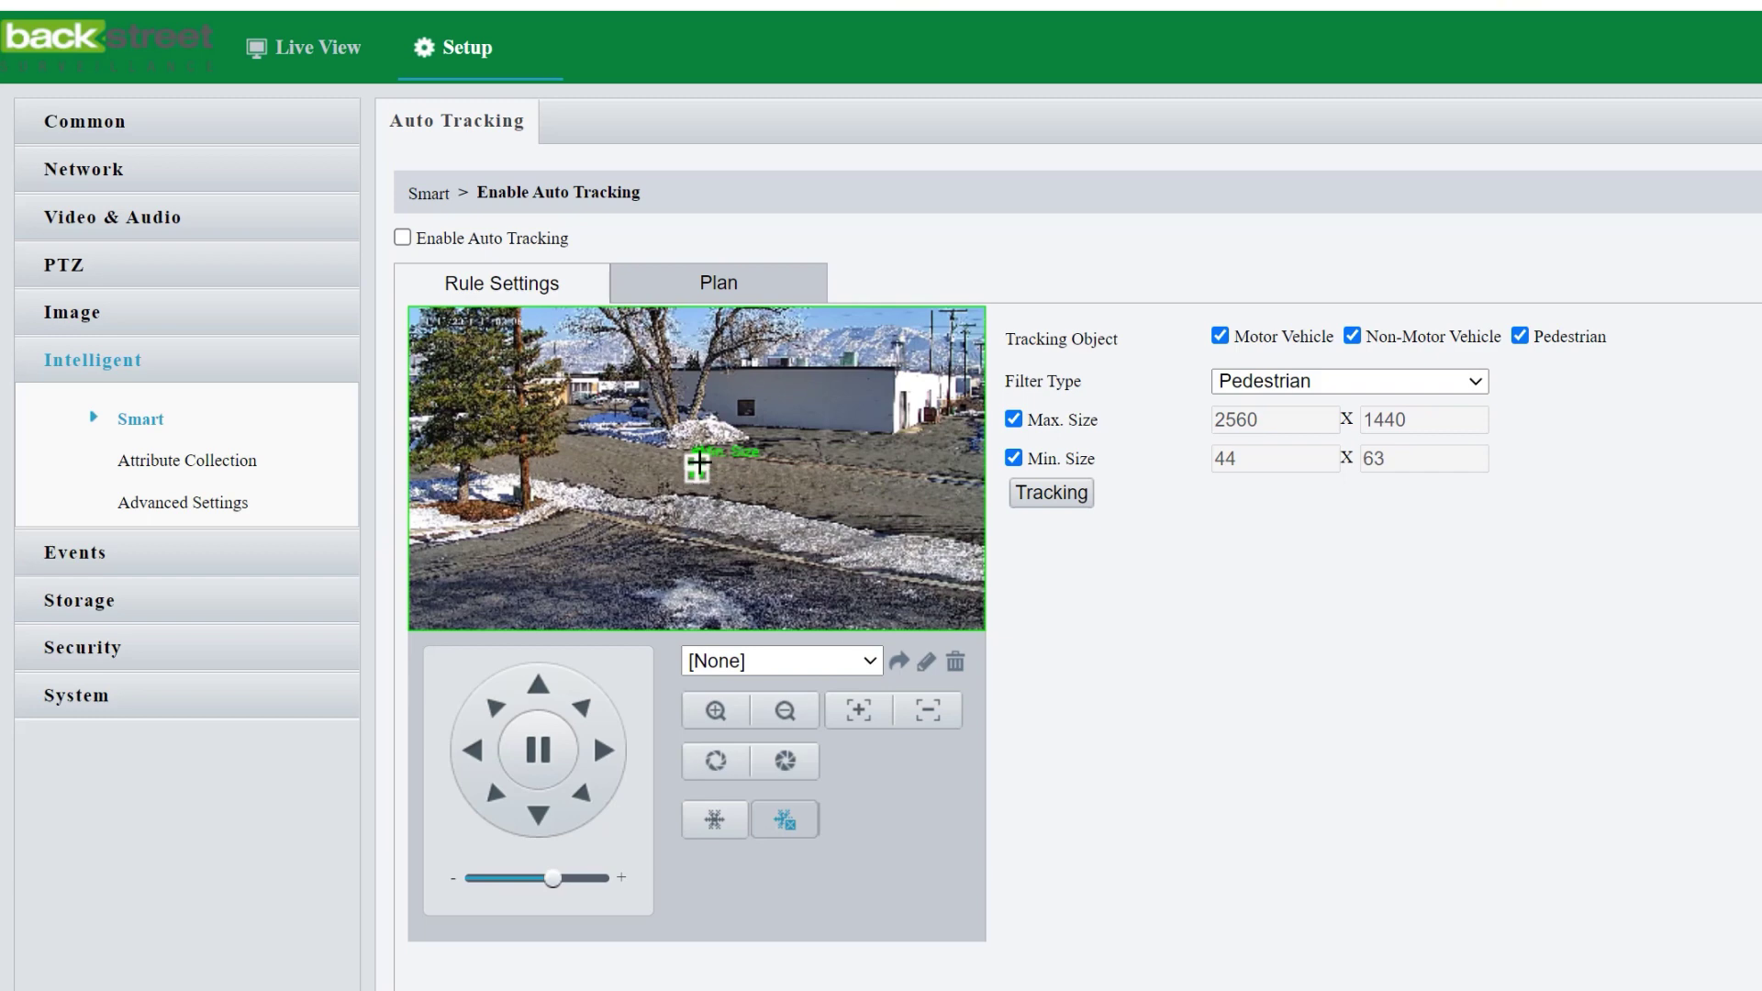
left_click(401, 239)
Try unarmed painting on Monday and Tuesday, restore all 24 hours armed every day, and save
left_click(690, 292)
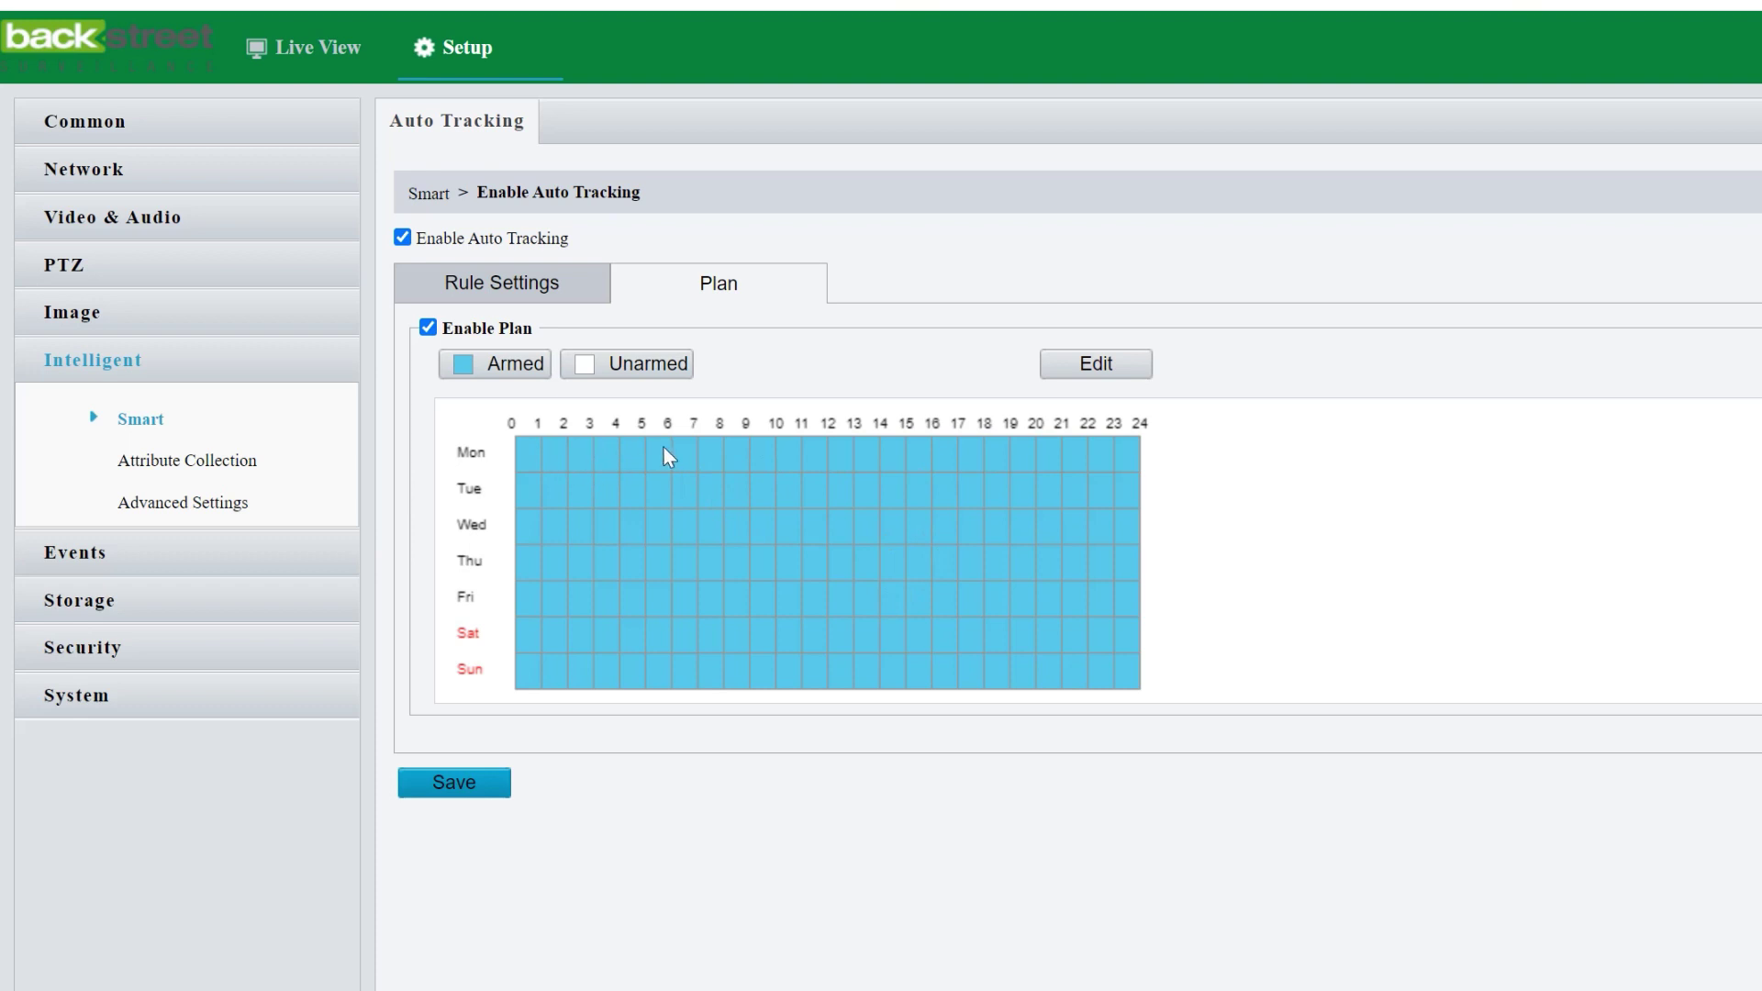
left_click(635, 365)
left_click_drag(534, 462, 645, 458)
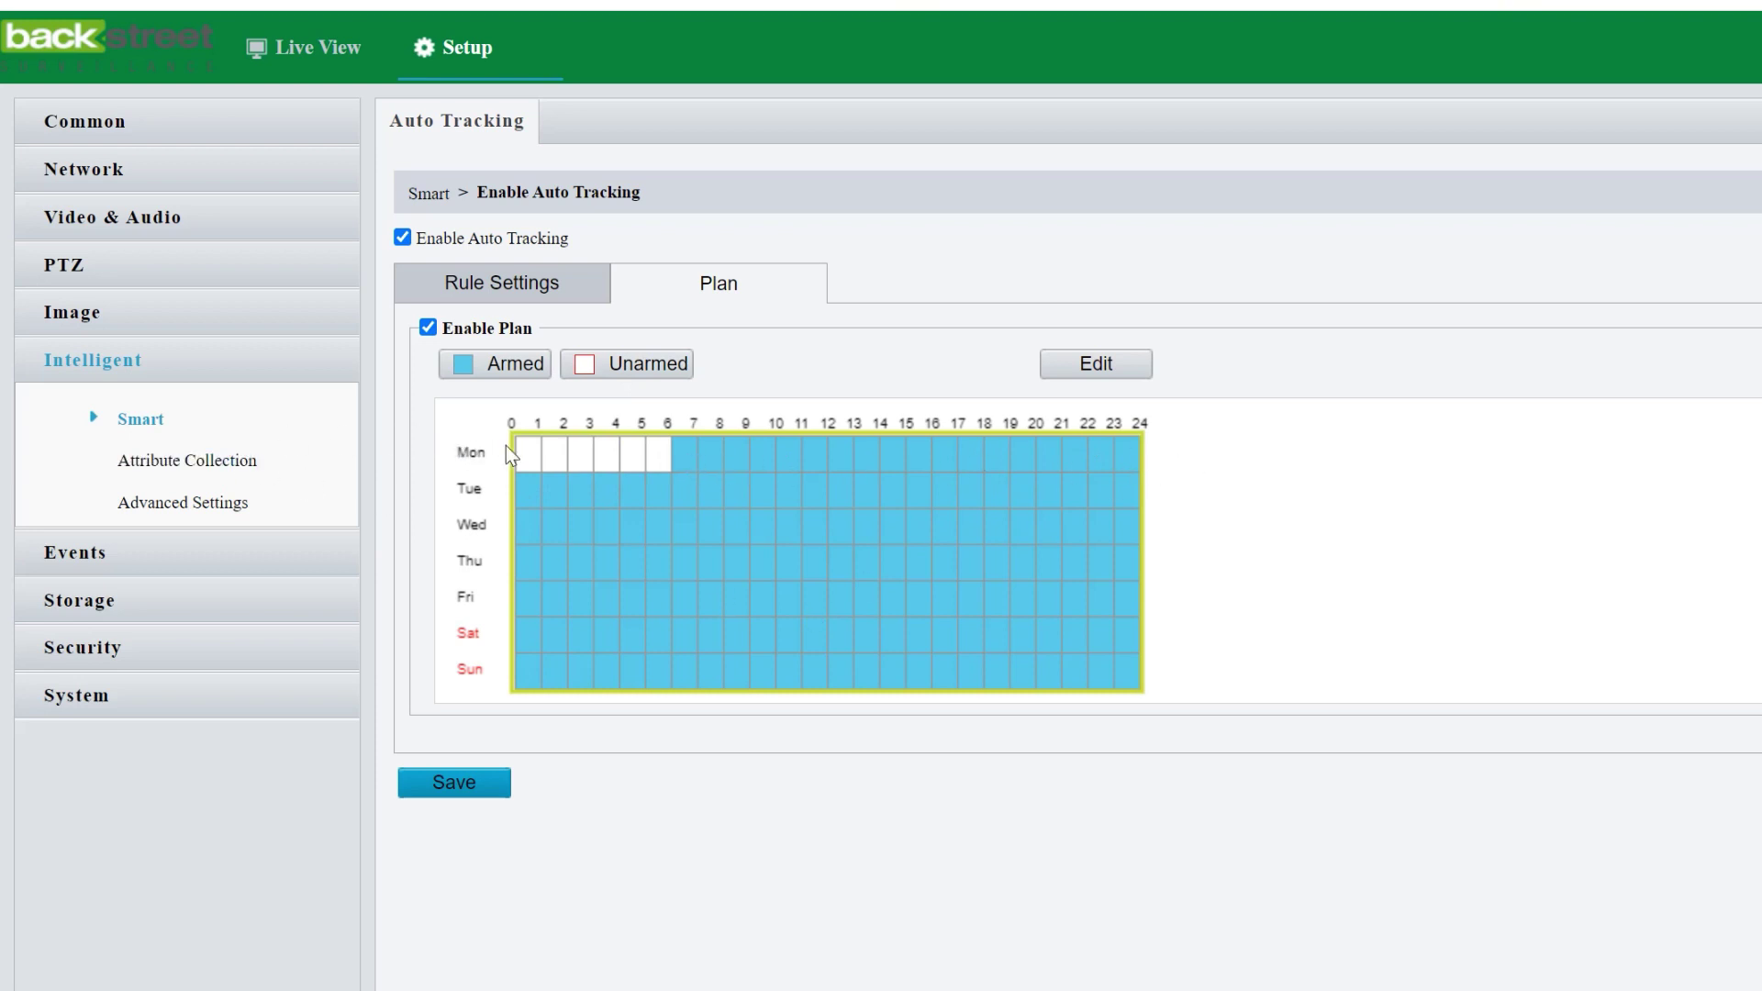
left_click(503, 367)
left_click_drag(529, 448, 665, 451)
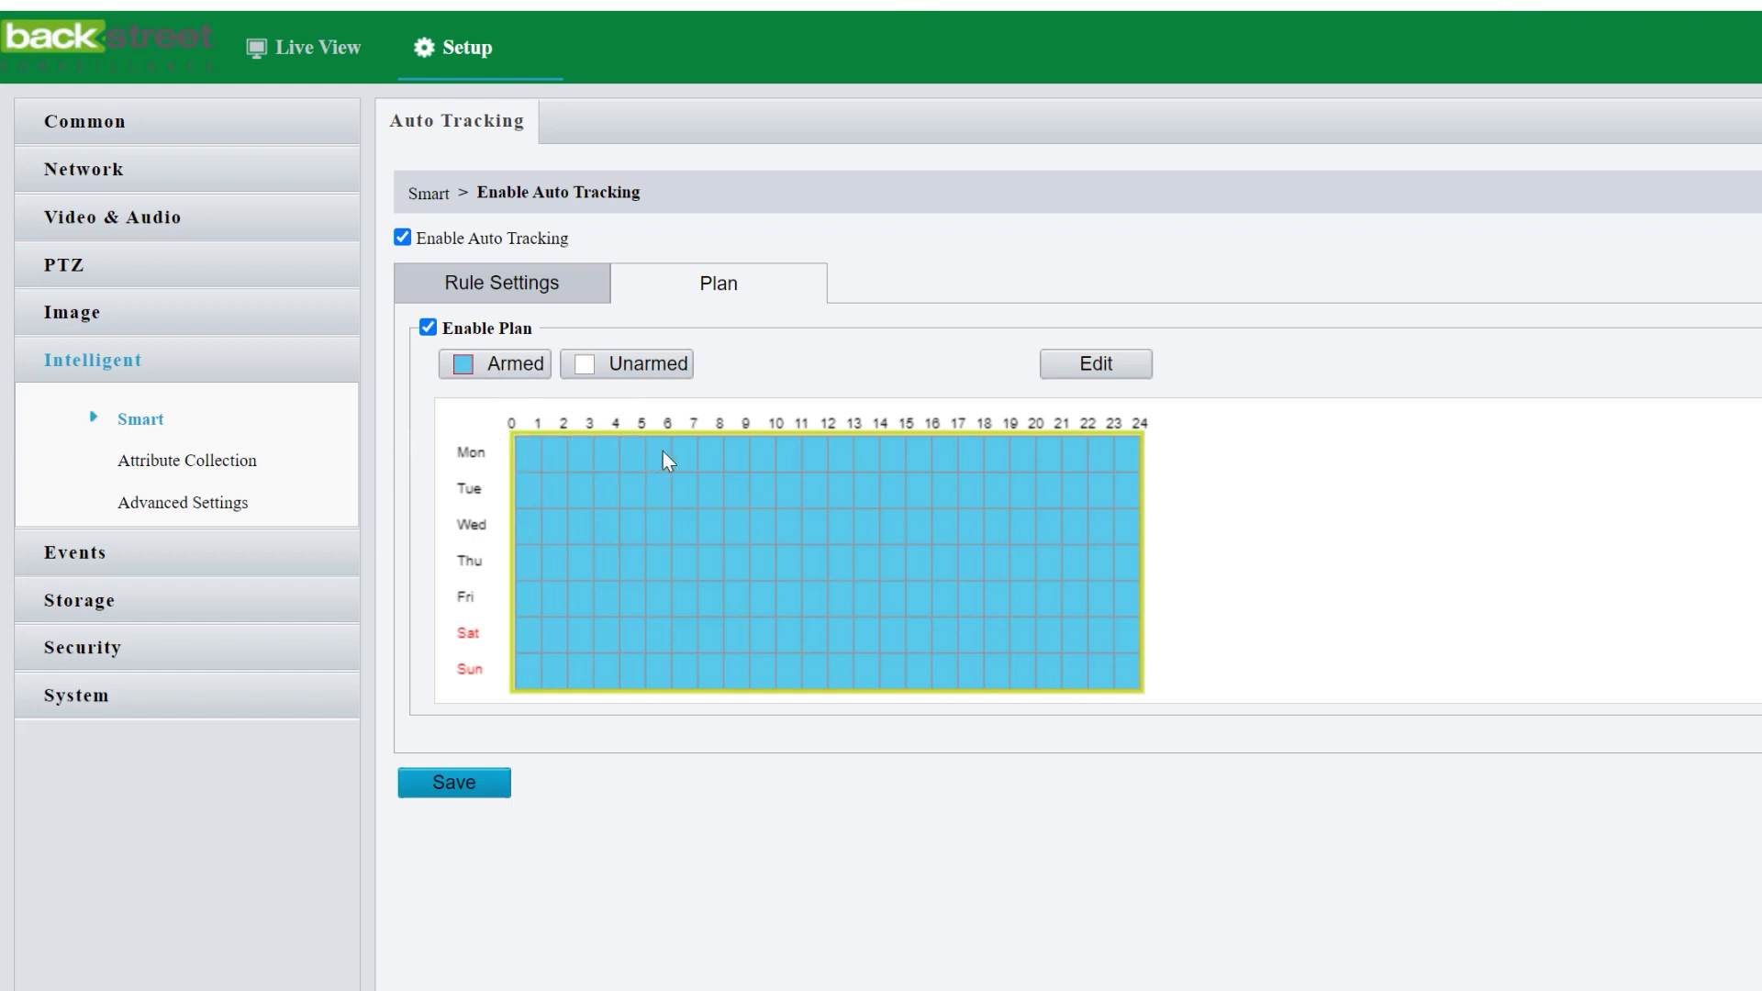
left_click(607, 367)
left_click_drag(522, 486, 868, 507)
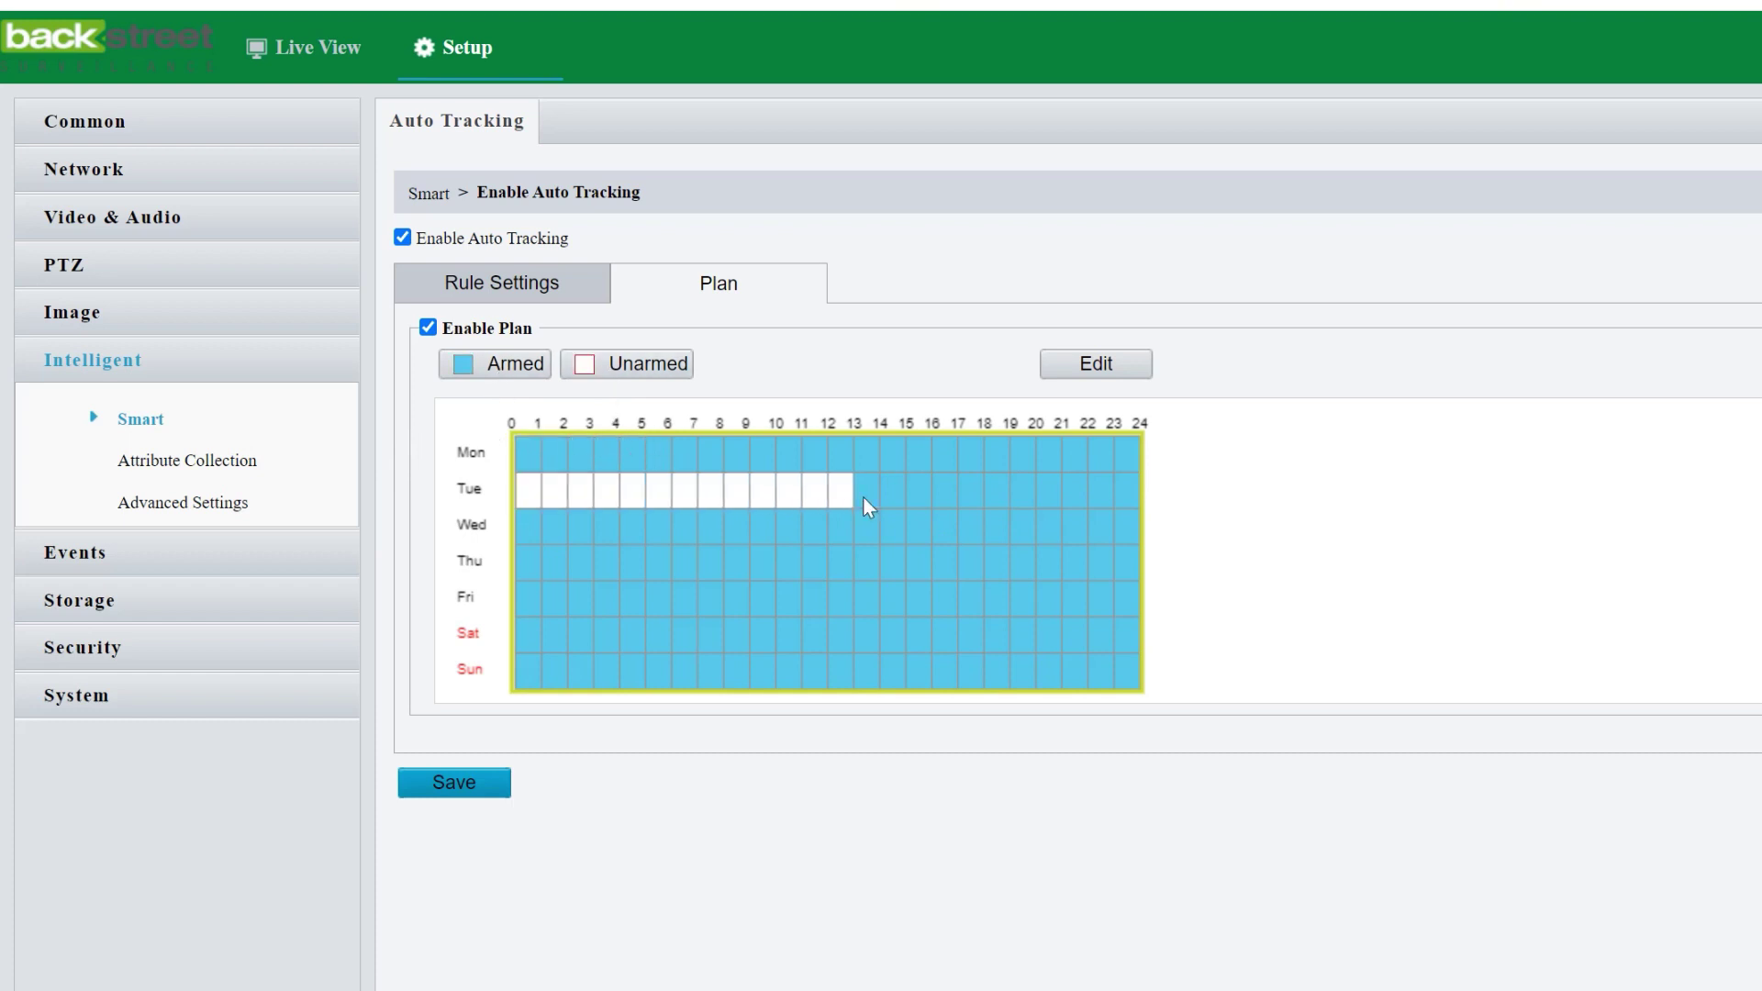
left_click(476, 371)
left_click_drag(539, 495, 874, 504)
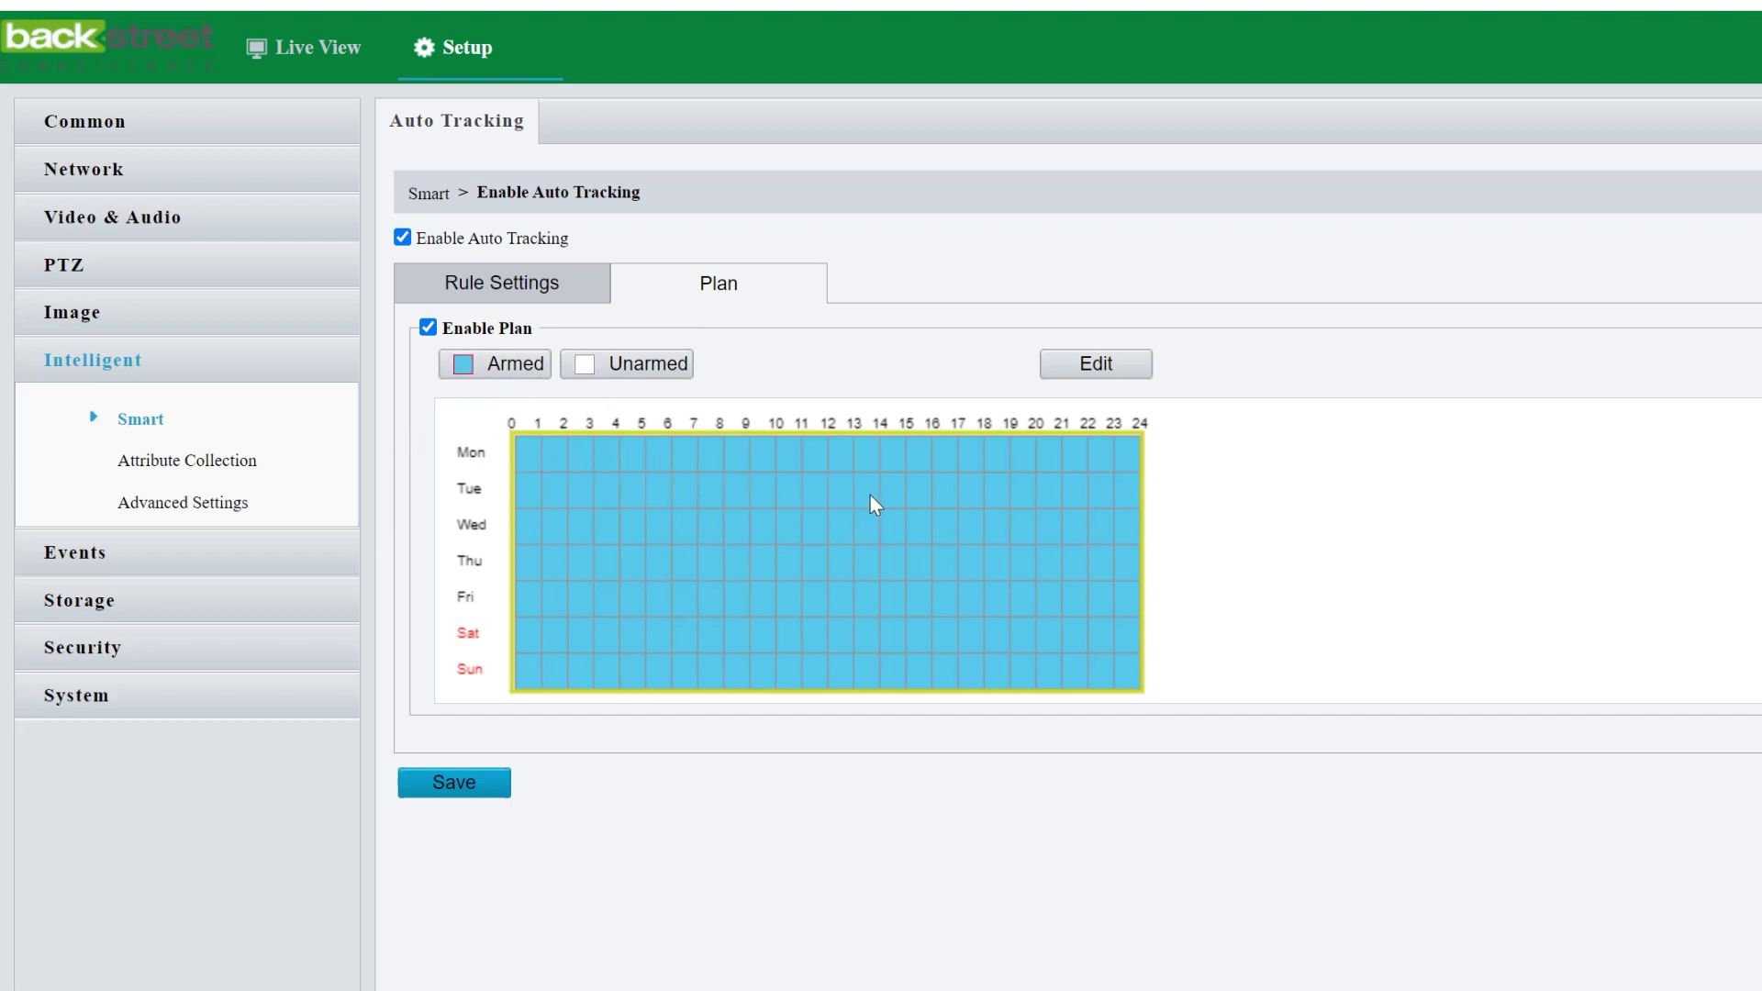
left_click(433, 792)
Open the advanced tracking settings from Rule Settings and enable Continuously Track
left_click(507, 287)
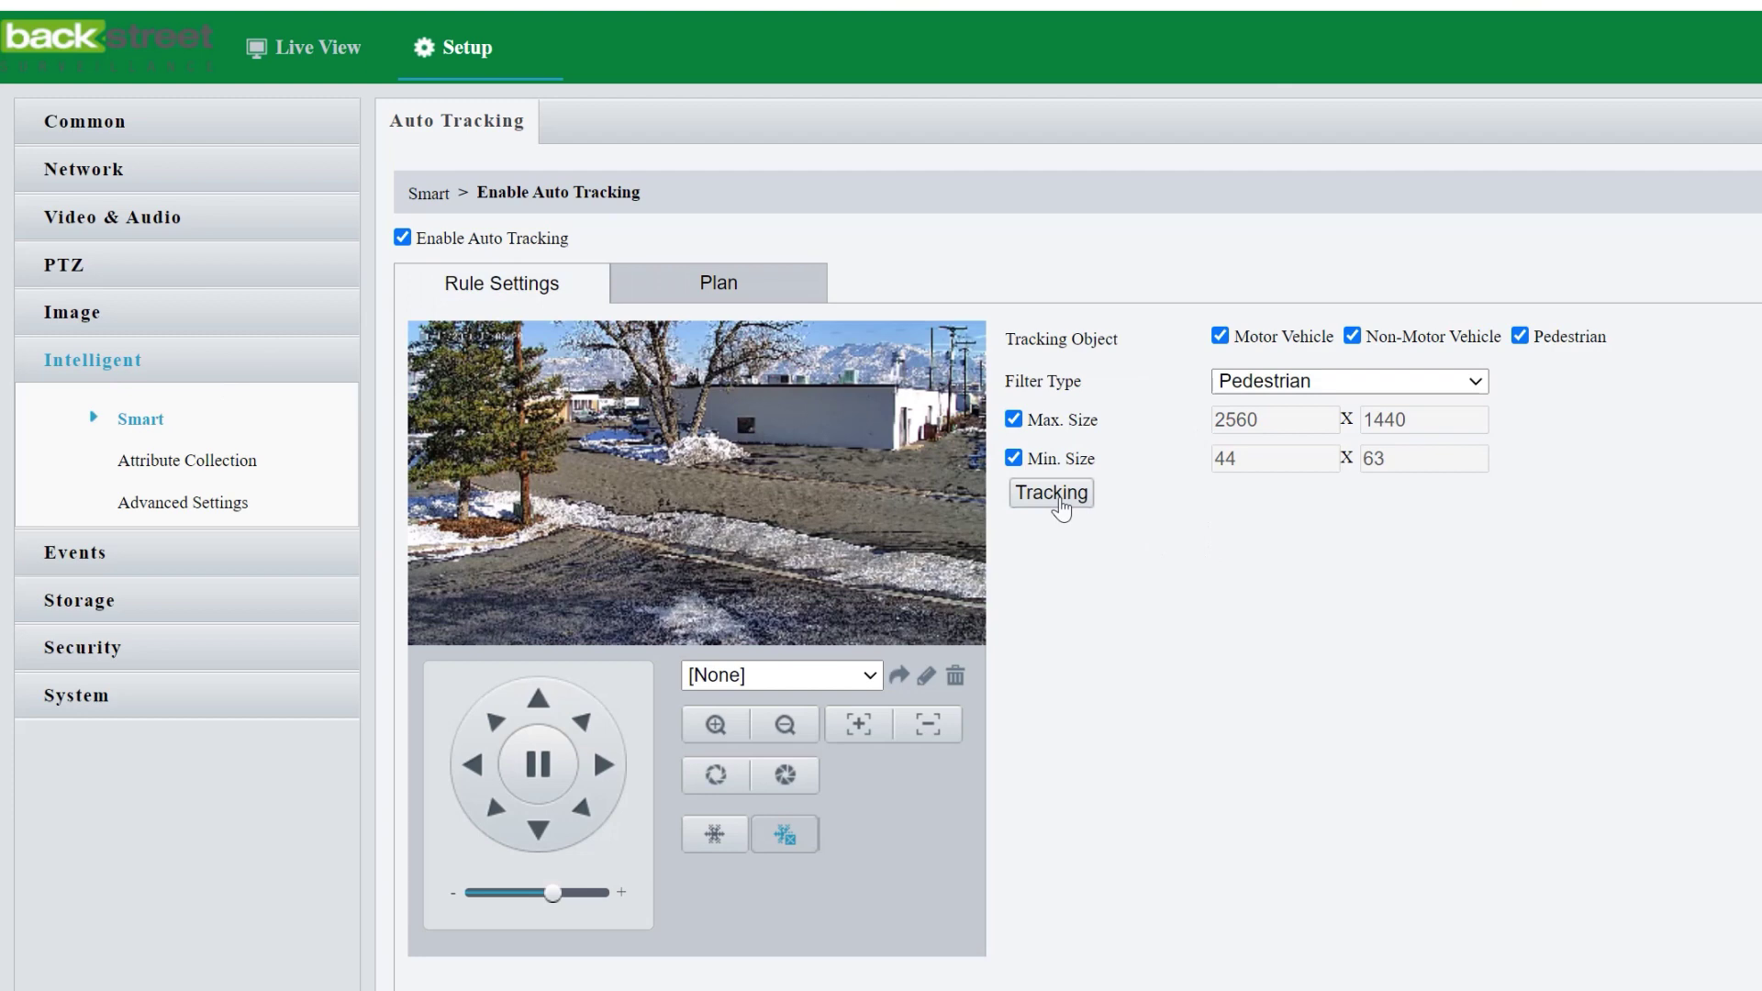
left_click(1060, 503)
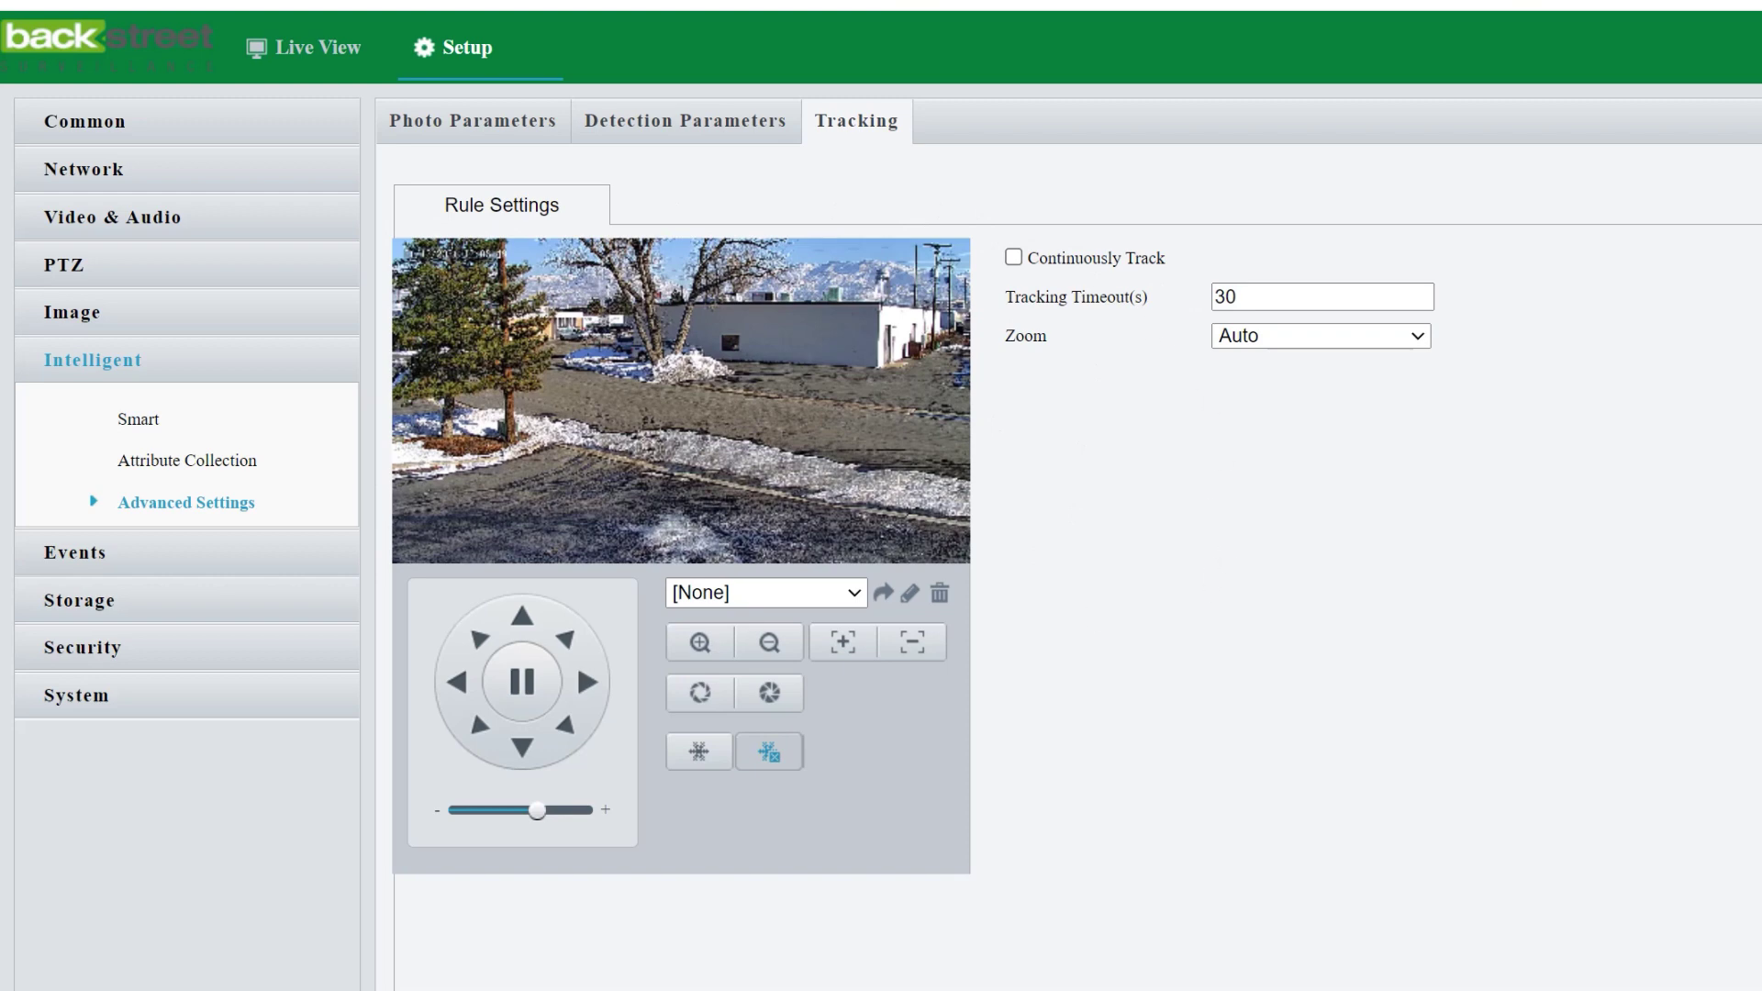
left_click(1013, 258)
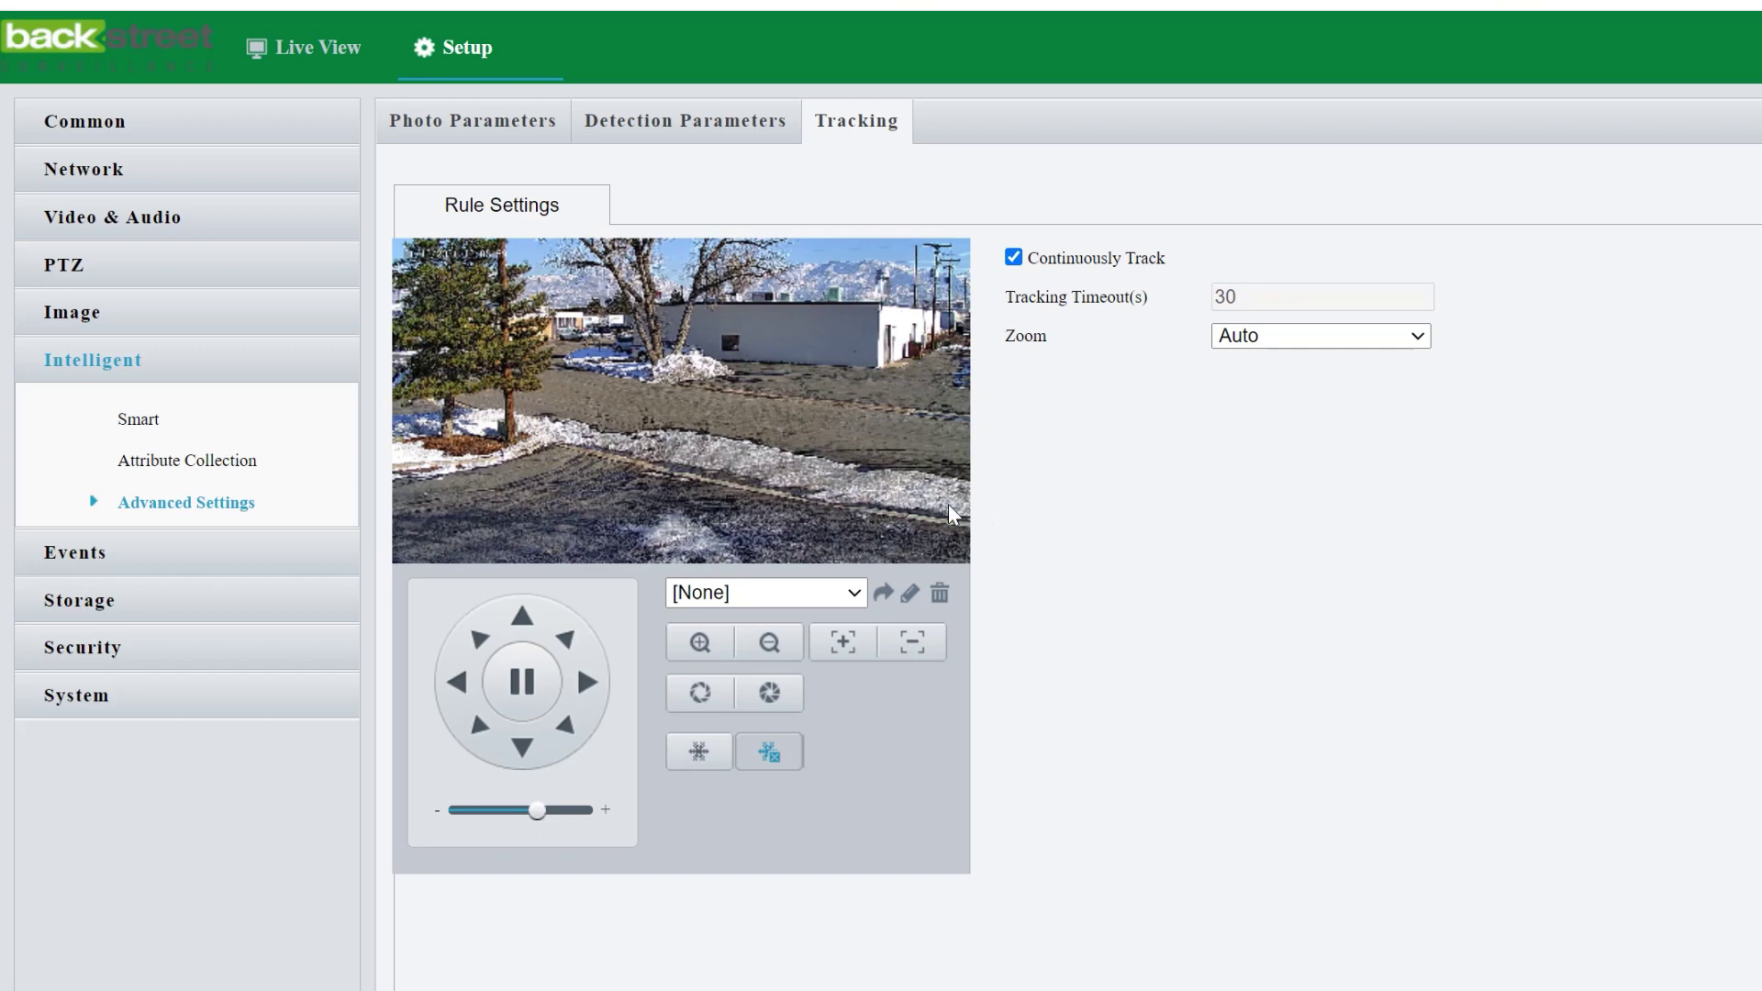
Pan the camera left, then right, until it faces the garages and a pine tree
left_click(465, 688)
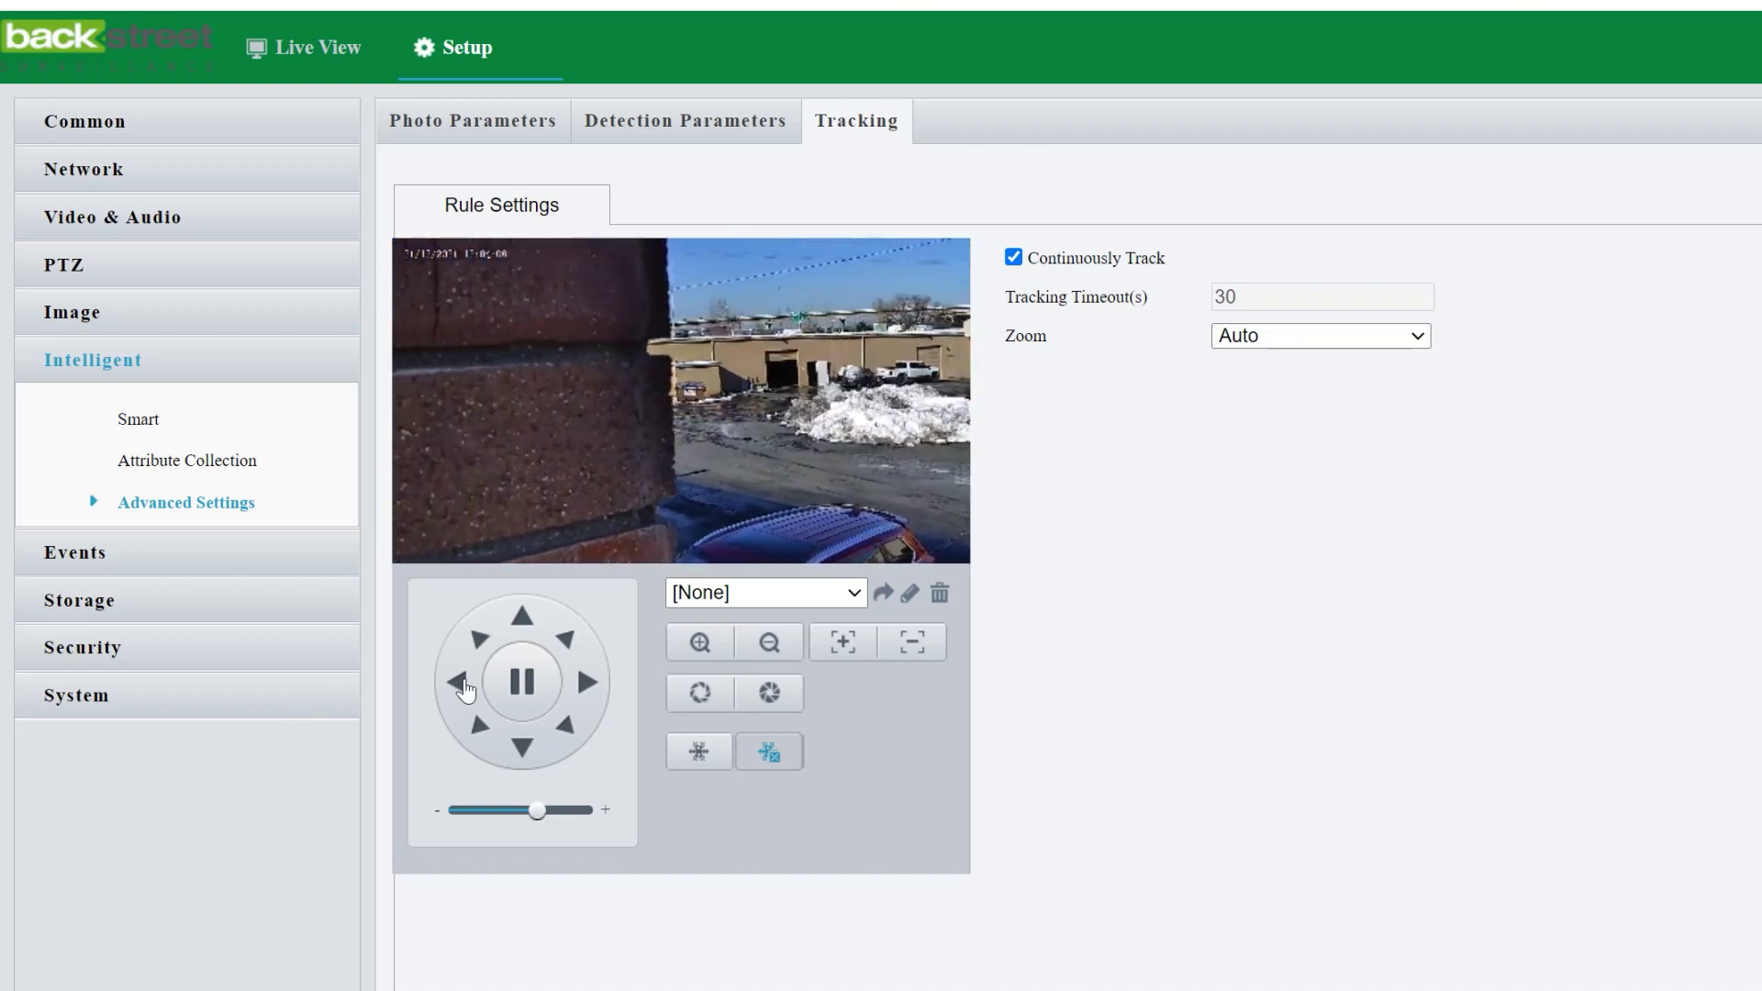
left_click(537, 681)
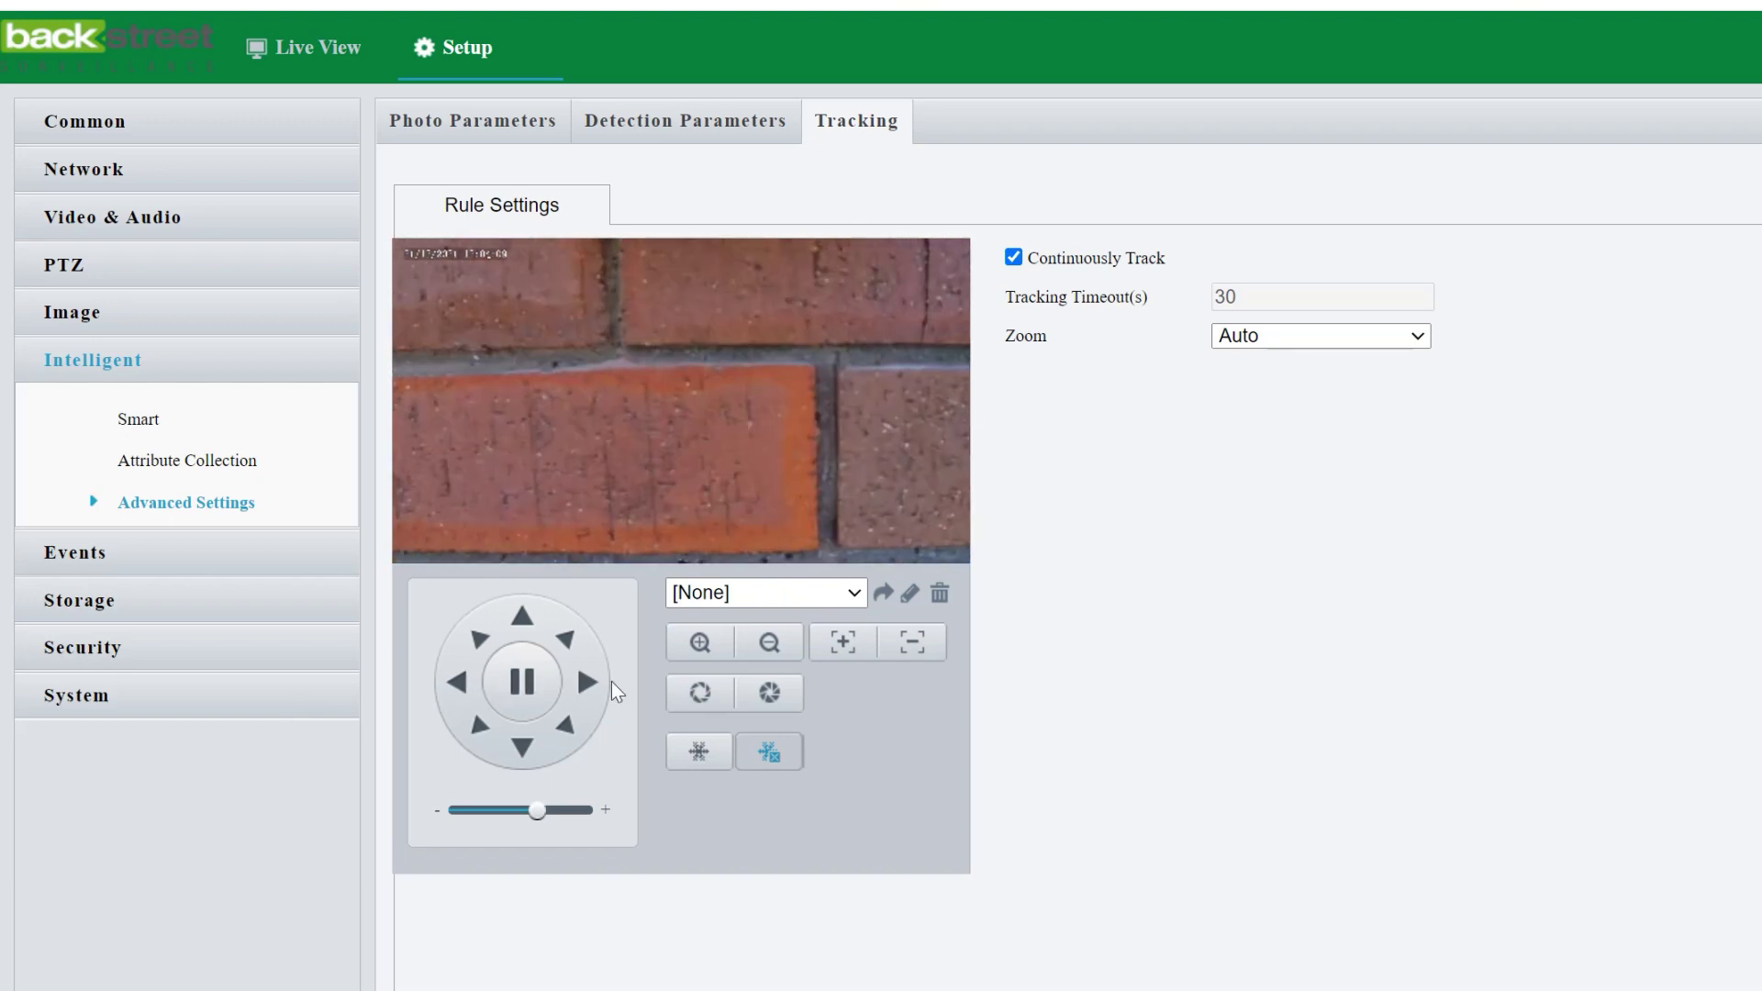
left_click(587, 684)
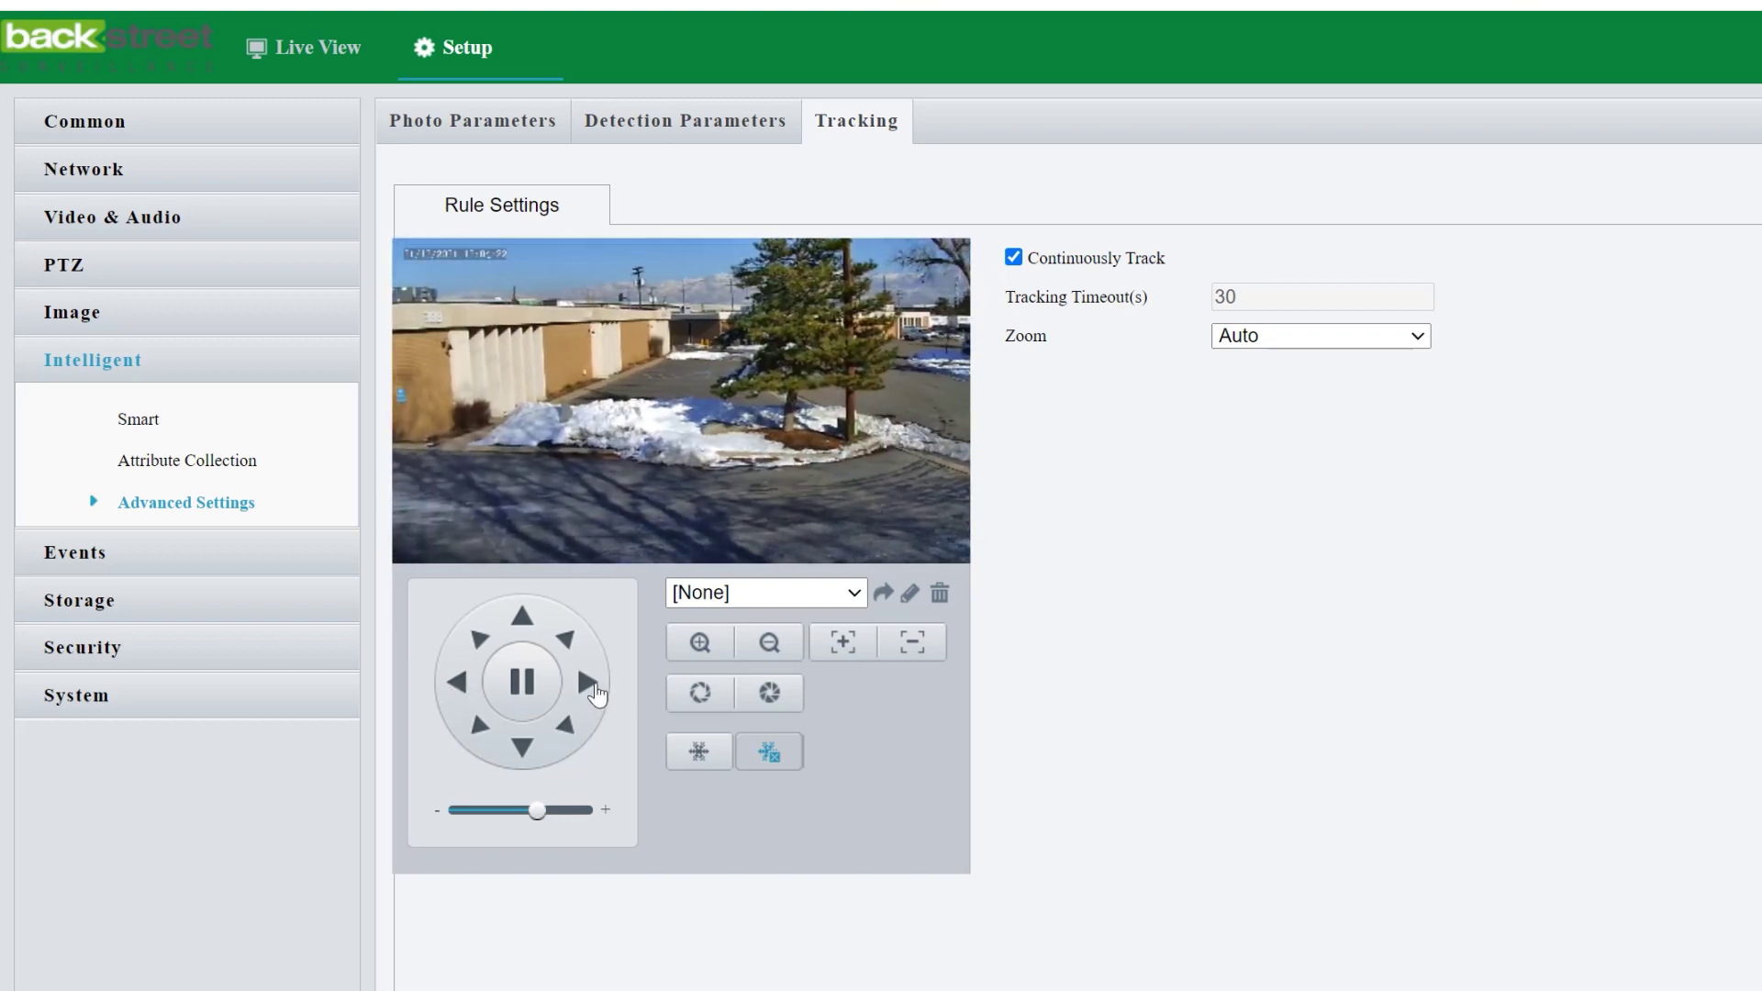
Turn off Continuously Track, keep Auto zoom, and select preset 4[Auto Home] for the camera
left_click(1011, 258)
left_click(1282, 334)
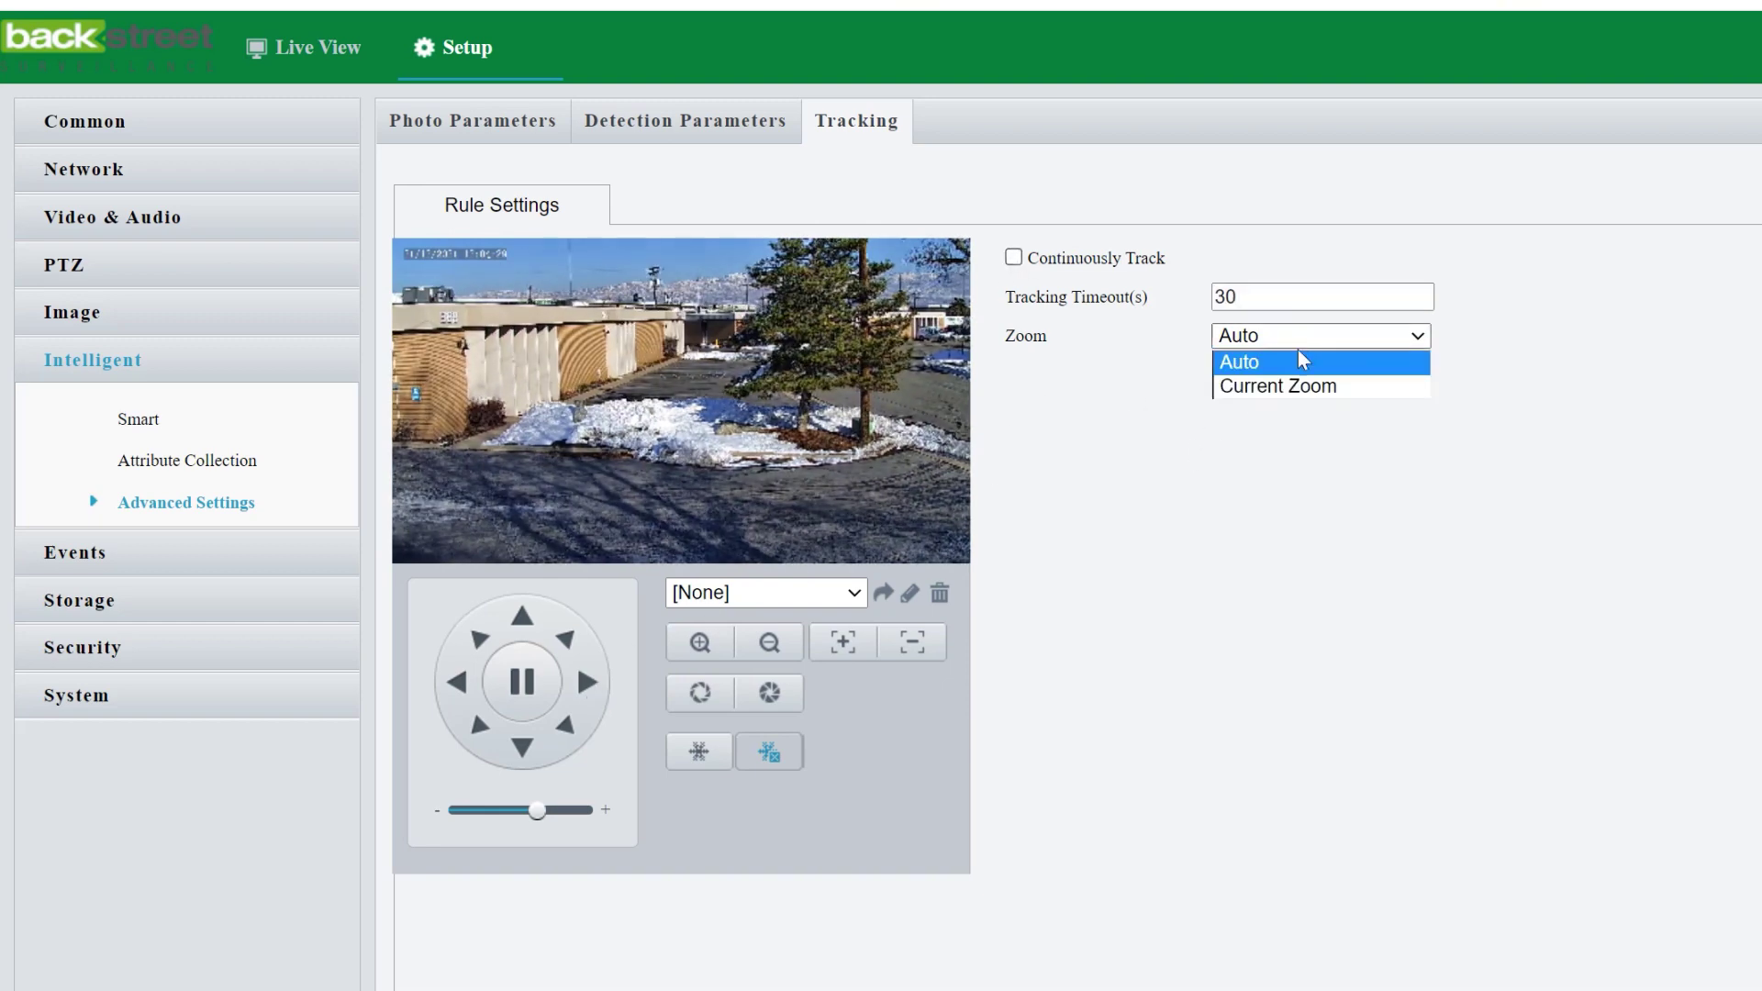
left_click(1236, 348)
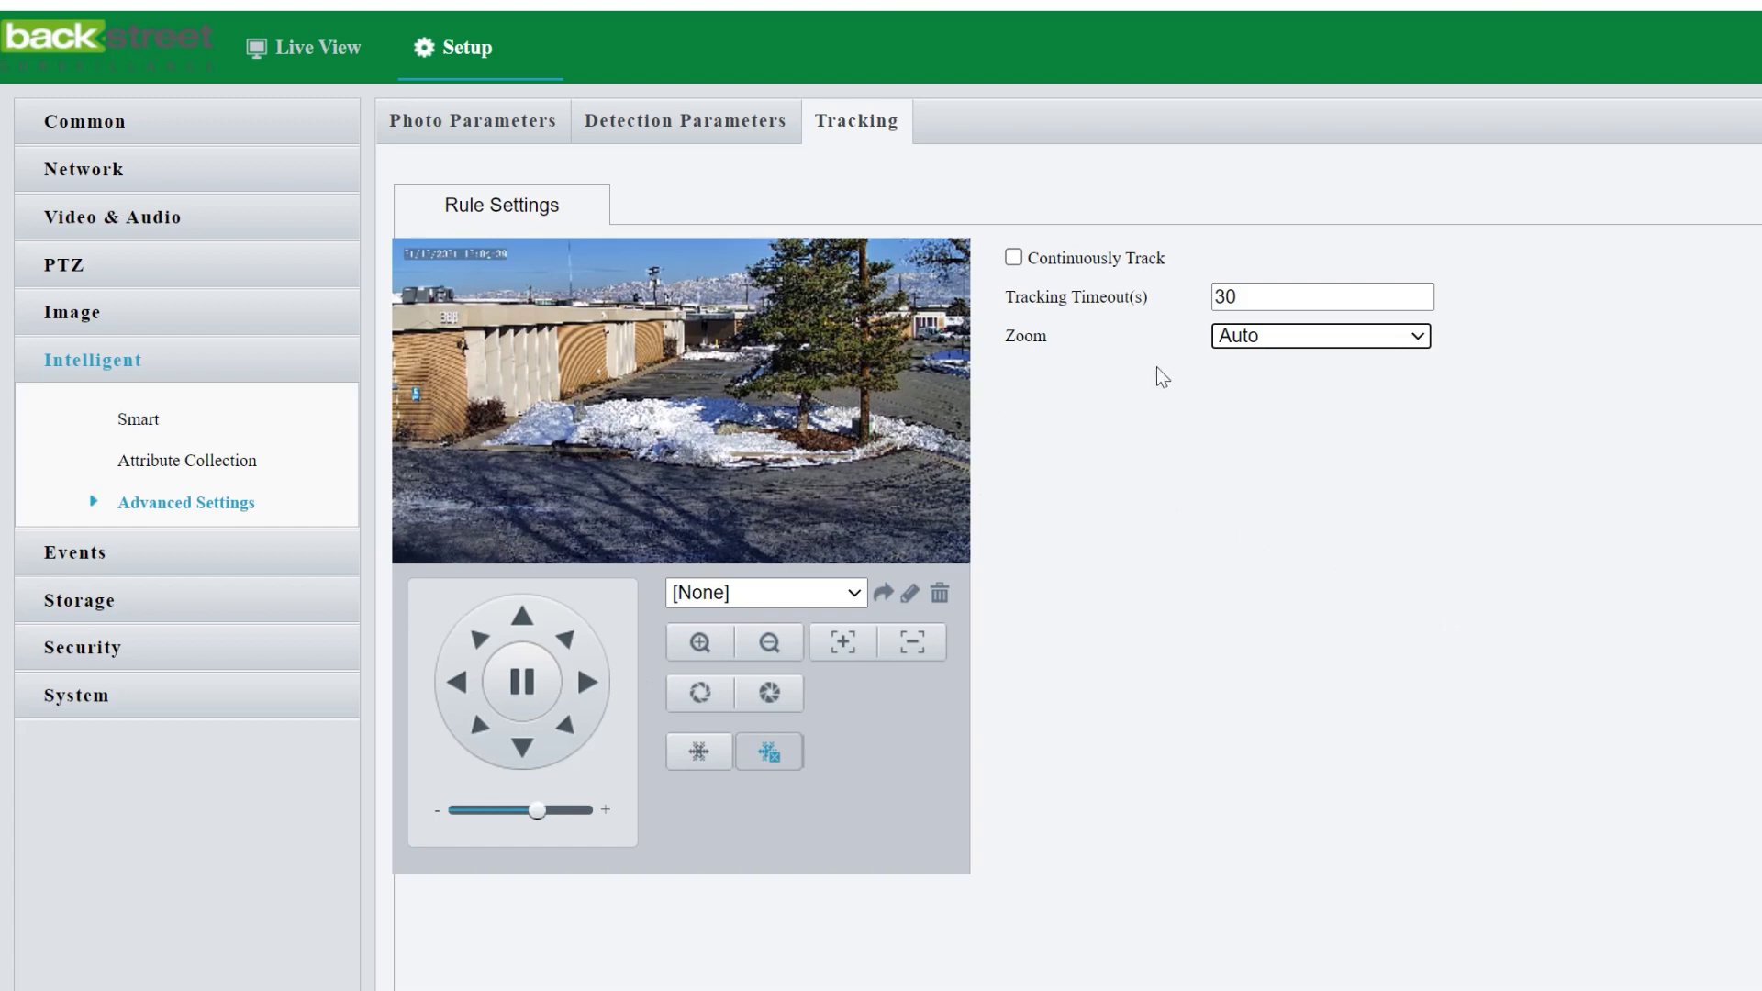
left_click(1246, 338)
left_click(1265, 361)
left_click(845, 595)
left_click(779, 715)
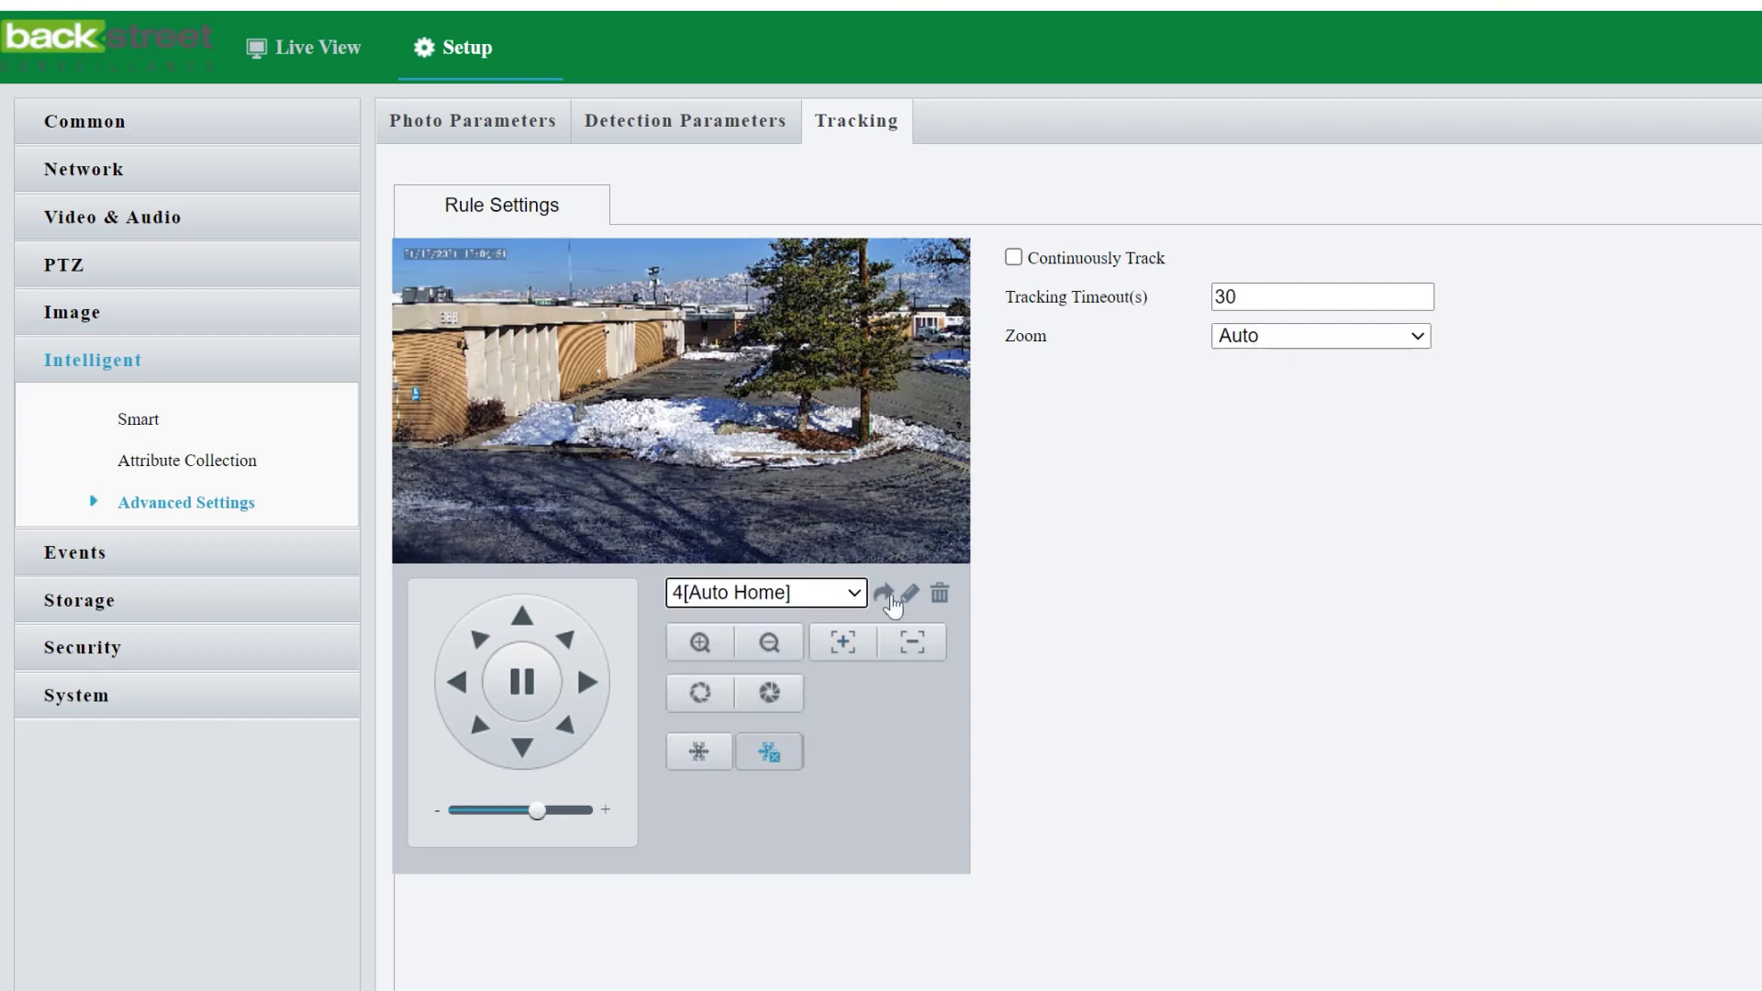